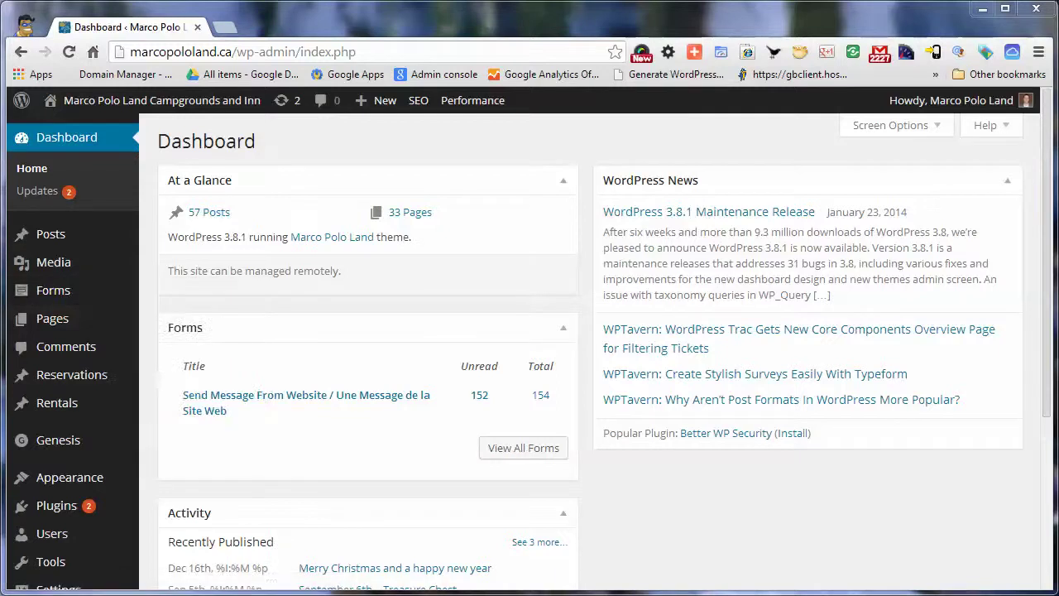
Go to Settings > Reservations Settings from the dashboard sidebar
scroll(530, 331, "down", 3)
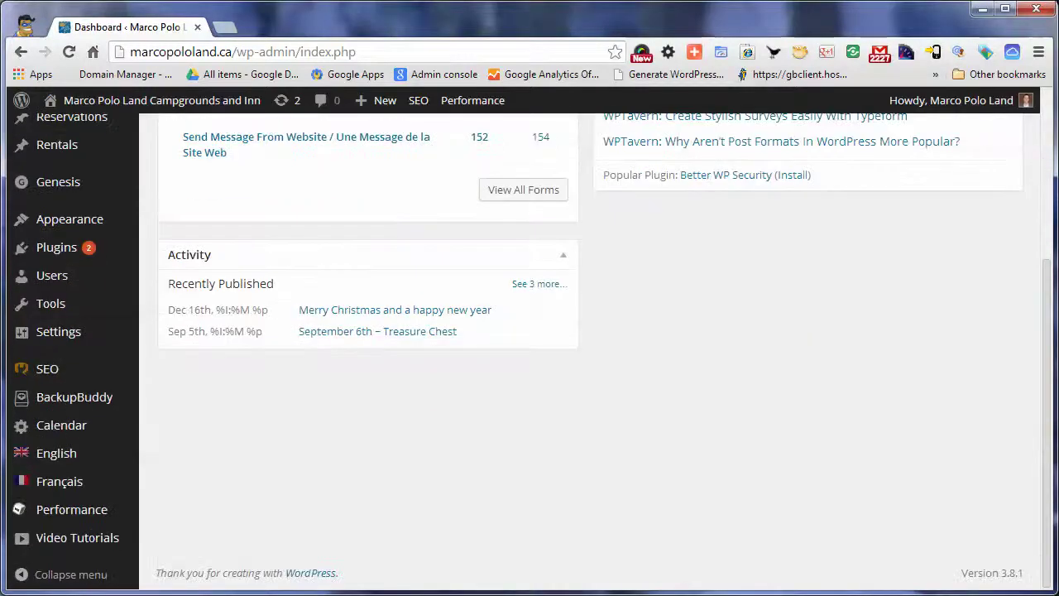
mouse_move(58, 331)
left_click(203, 461)
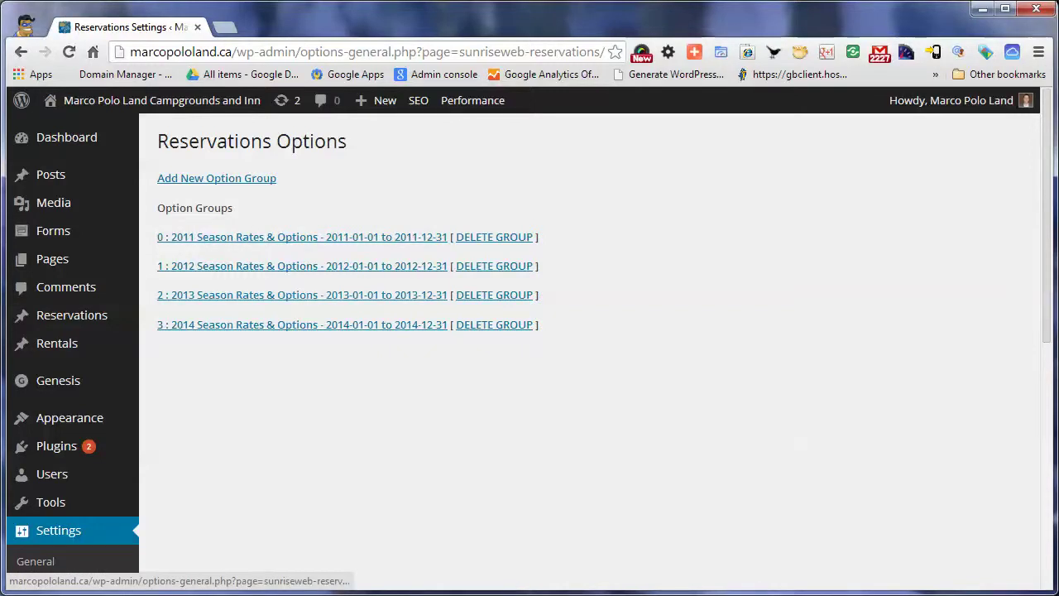
Expand the '3 : 2014 Season Rates & Options' group and its Rental and Pricing Settings
scroll(587, 347, "down", 3)
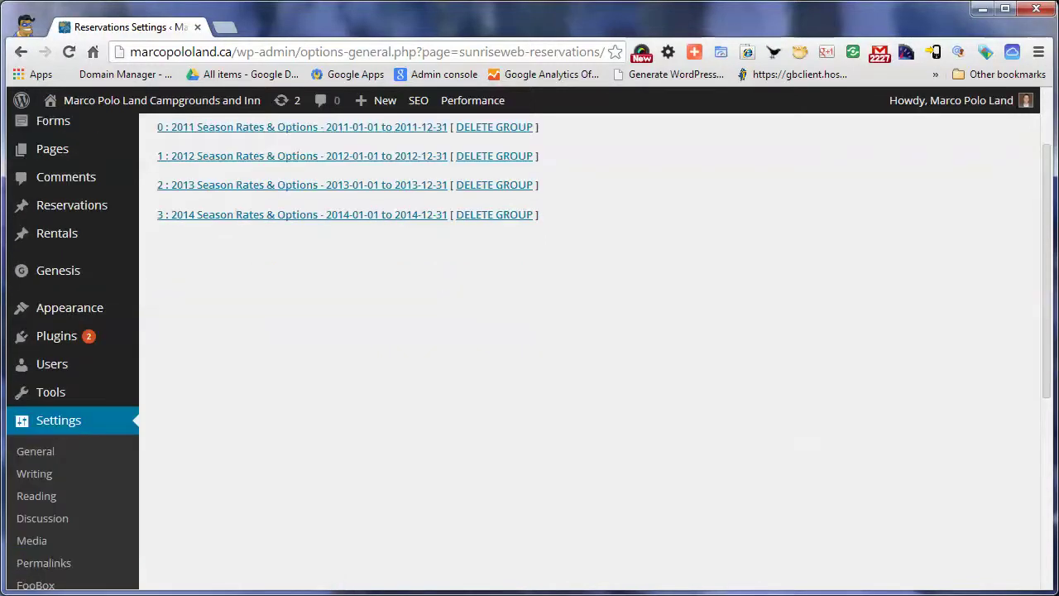
left_click(302, 214)
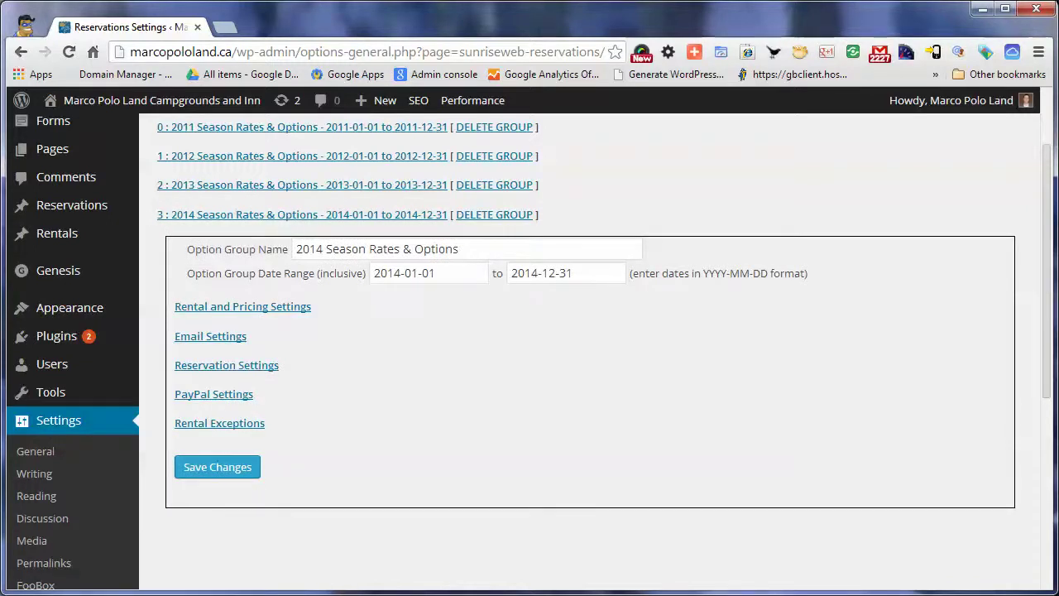
scroll(494, 295, "up", 2)
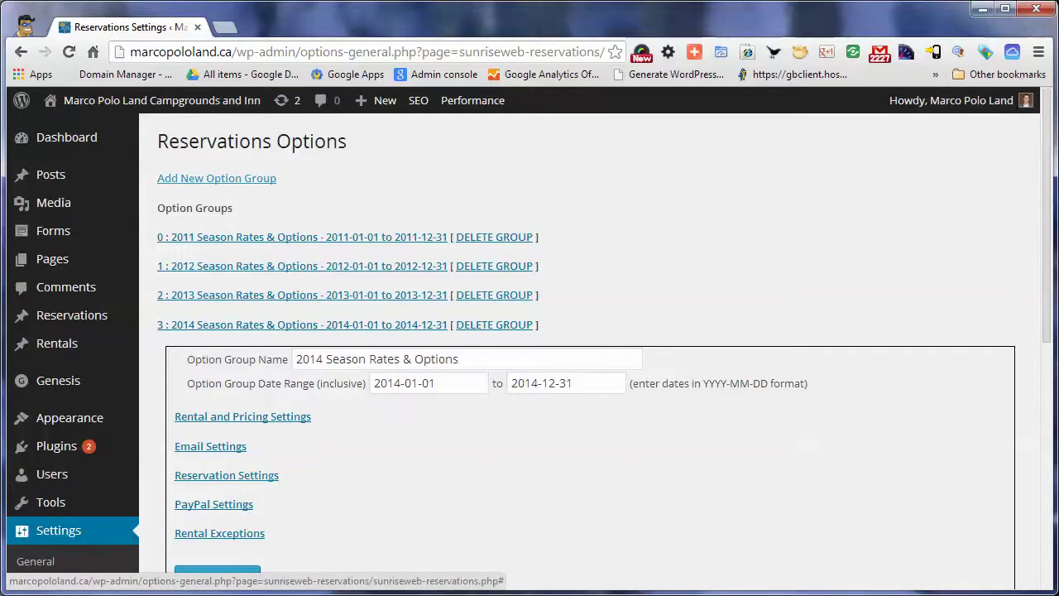
scroll(216, 178, "down", 4)
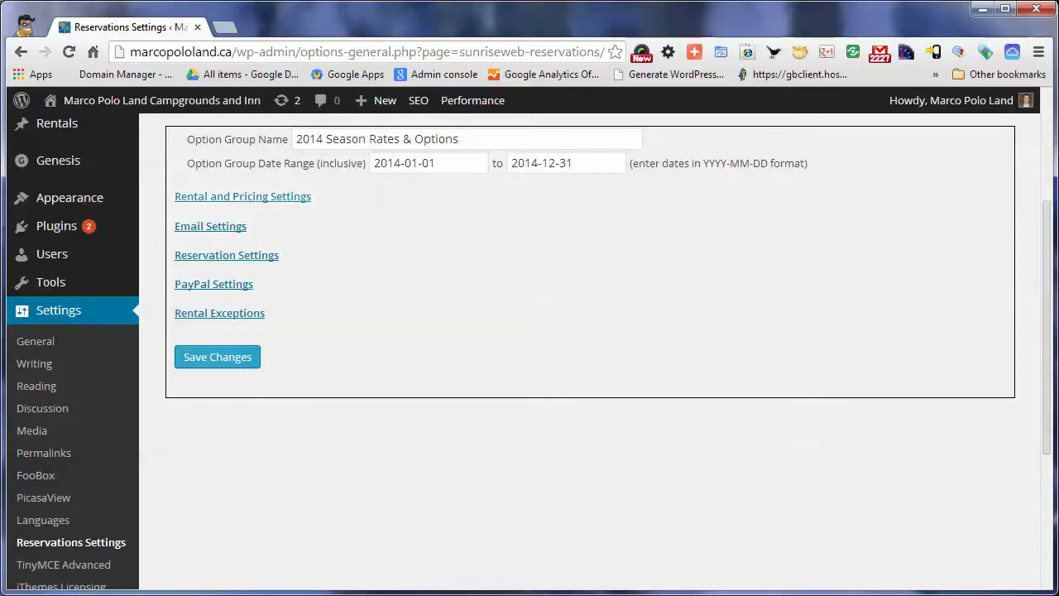
left_click(242, 196)
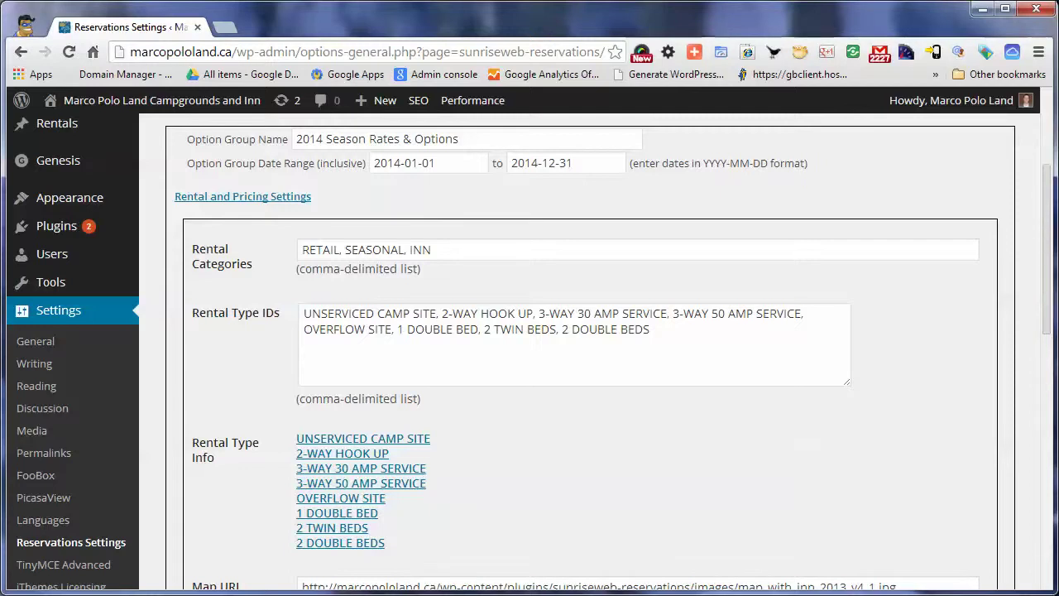
Reveal details for the UNSERVICED CAMP SITE and 2-WAY HOOK UP rental types
scroll(579, 347, "down", 1)
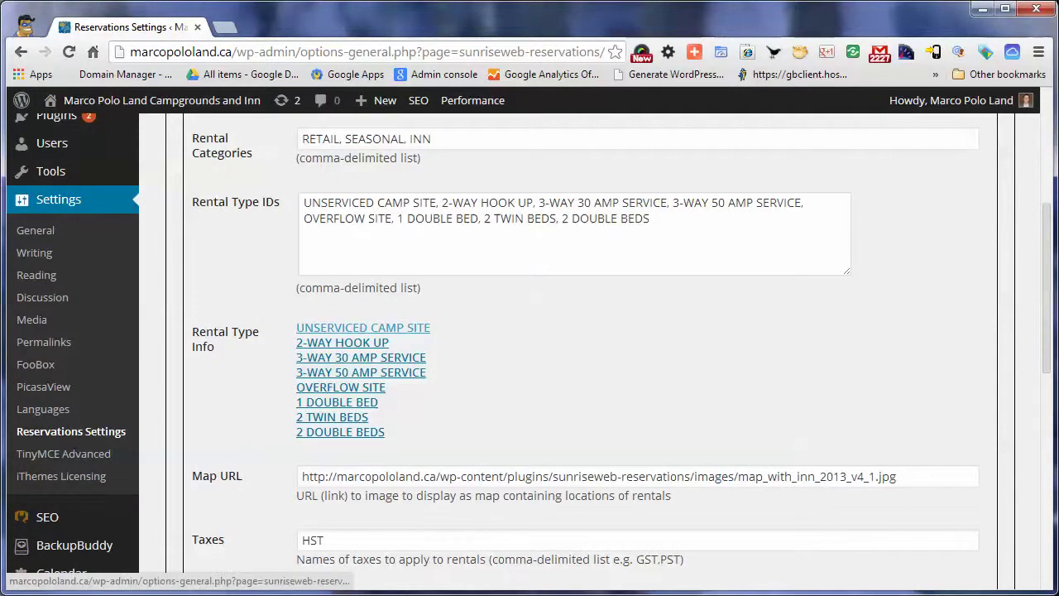
left_click(362, 328)
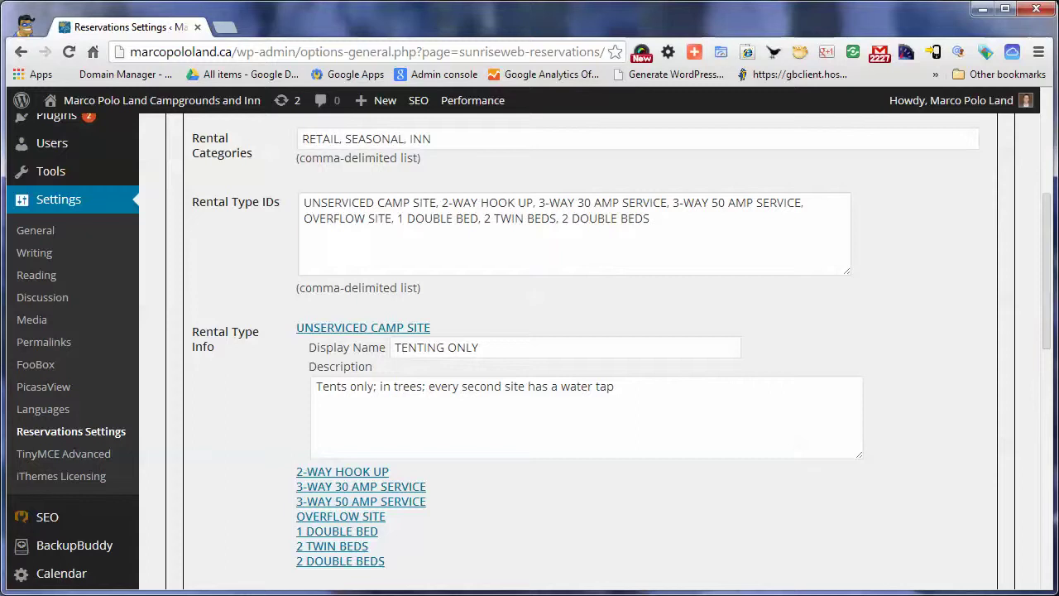
left_click_drag(304, 203, 436, 203)
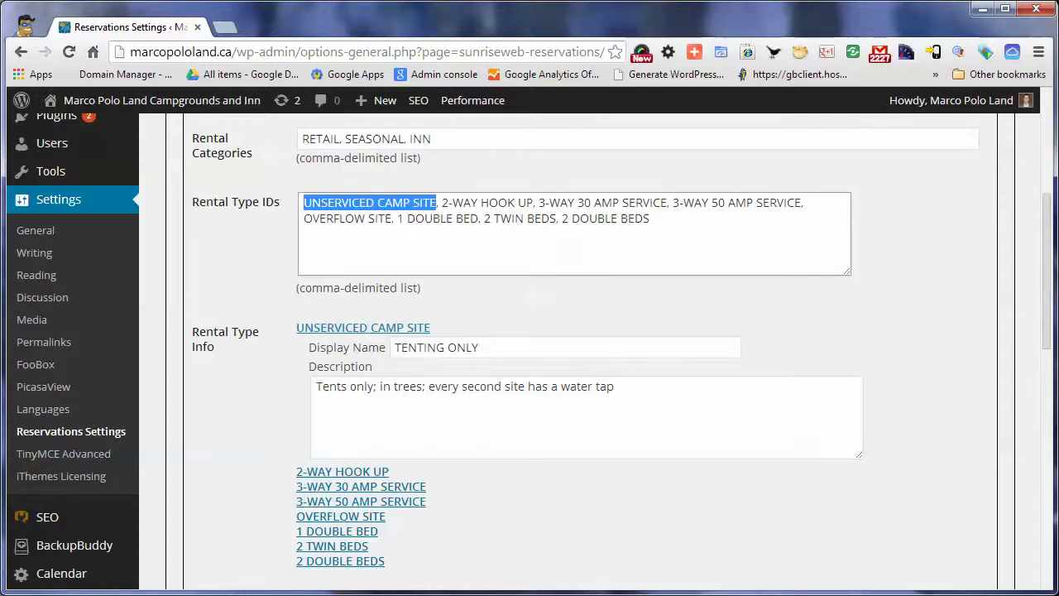
scroll(341, 361, "down", 1)
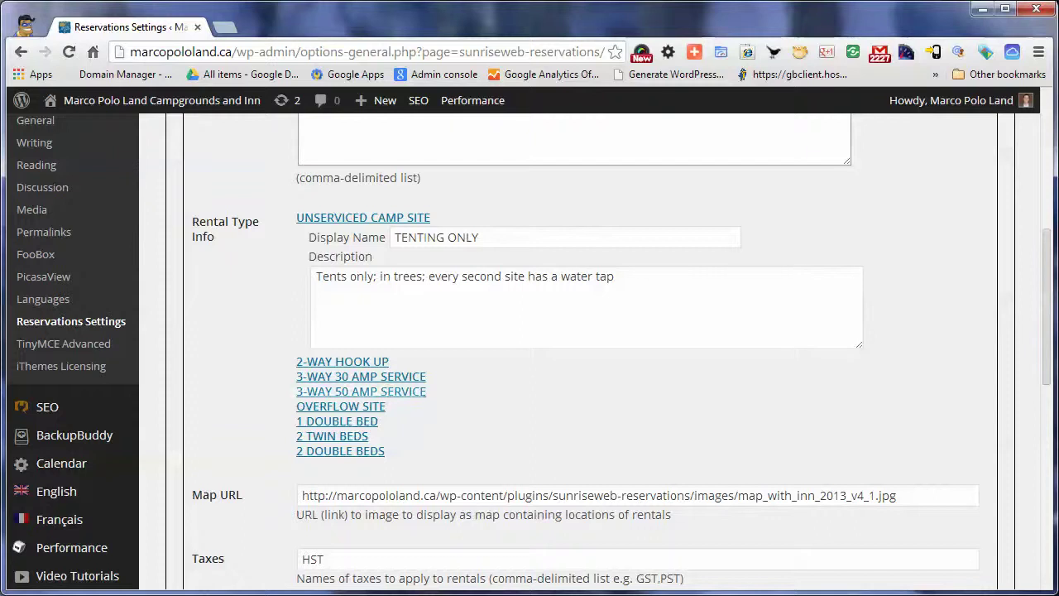
left_click(341, 360)
Reveal details for 3-WAY 30 AMP SERVICE, 3-WAY 50 AMP SERVICE and 2 DOUBLE BEDS
scroll(360, 331, "down", 2)
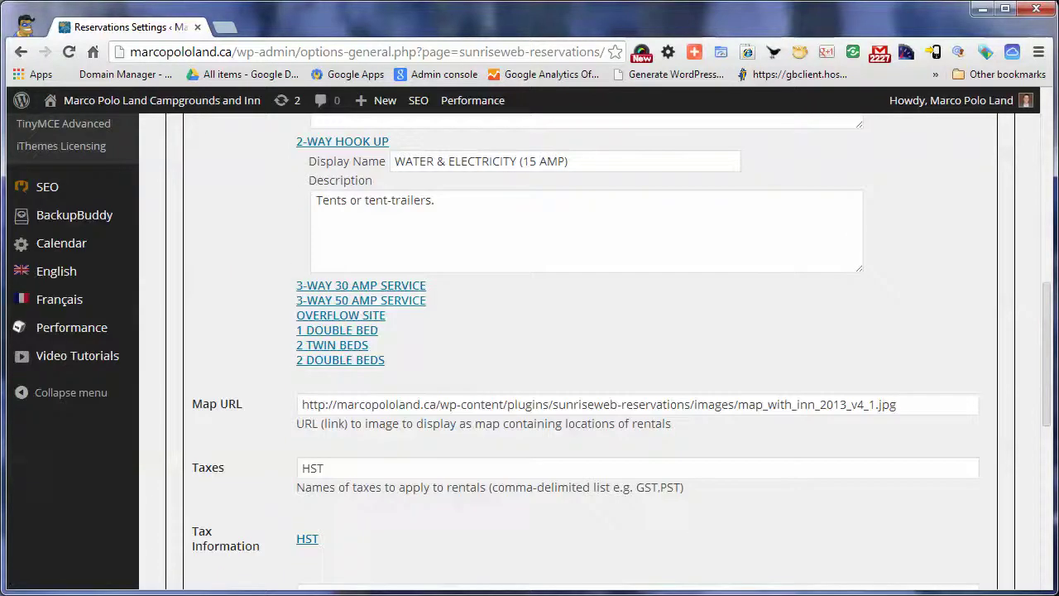
left_click(360, 283)
scroll(360, 284, "down", 1)
left_click(361, 318)
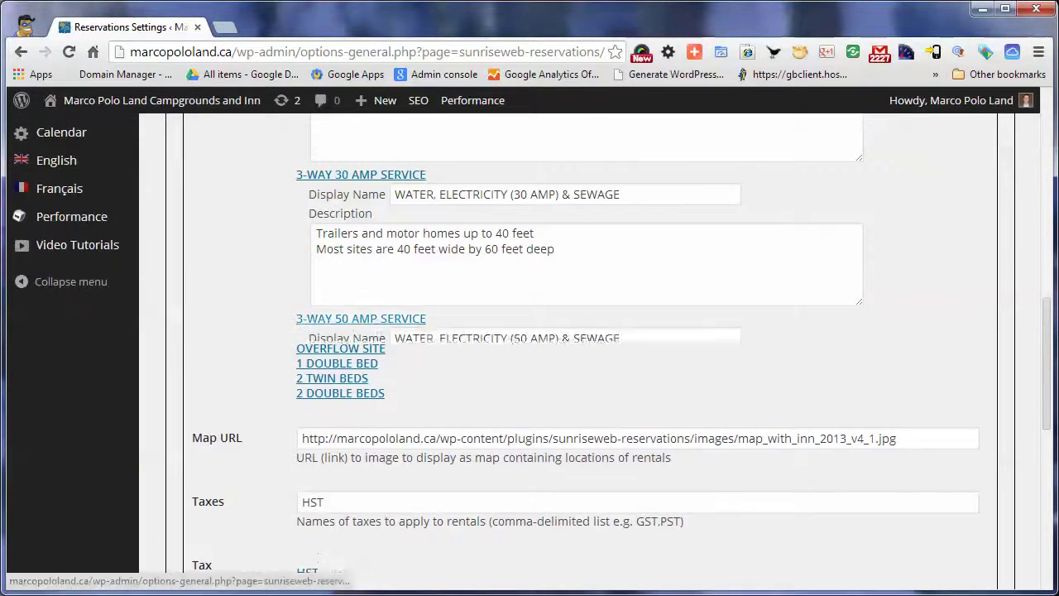
scroll(579, 348, "down", 2)
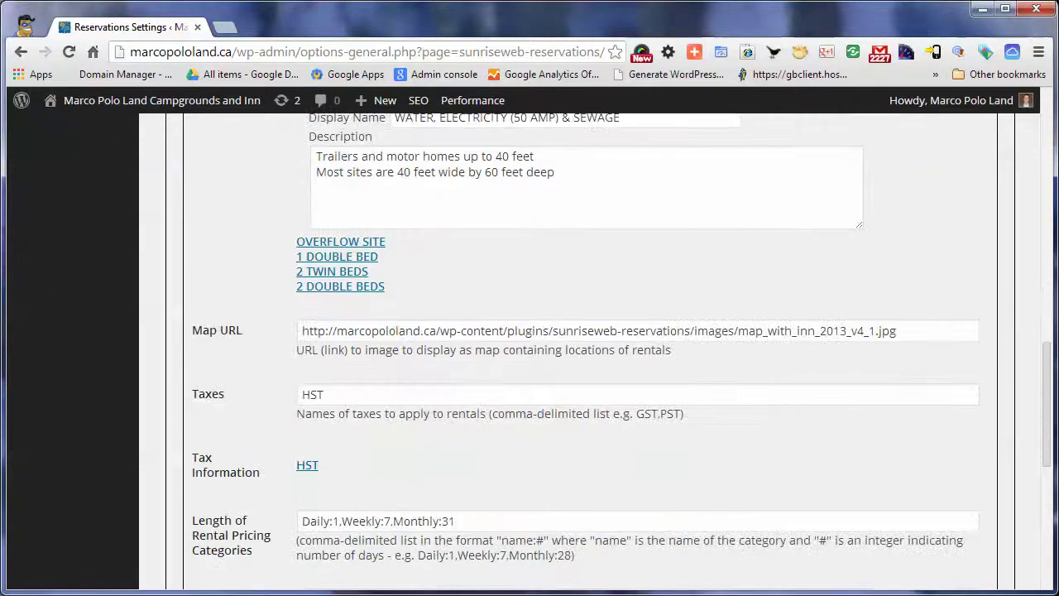
left_click(340, 287)
Scroll down to the Taxes field and focus the tax names list
scroll(340, 286, "down", 2)
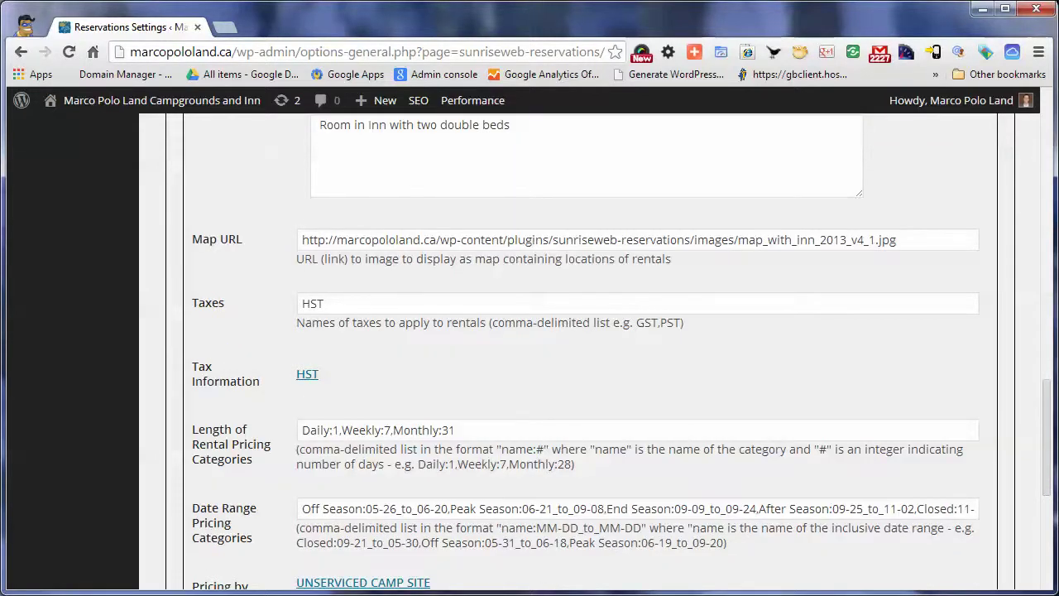
scroll(579, 347, "down", 1)
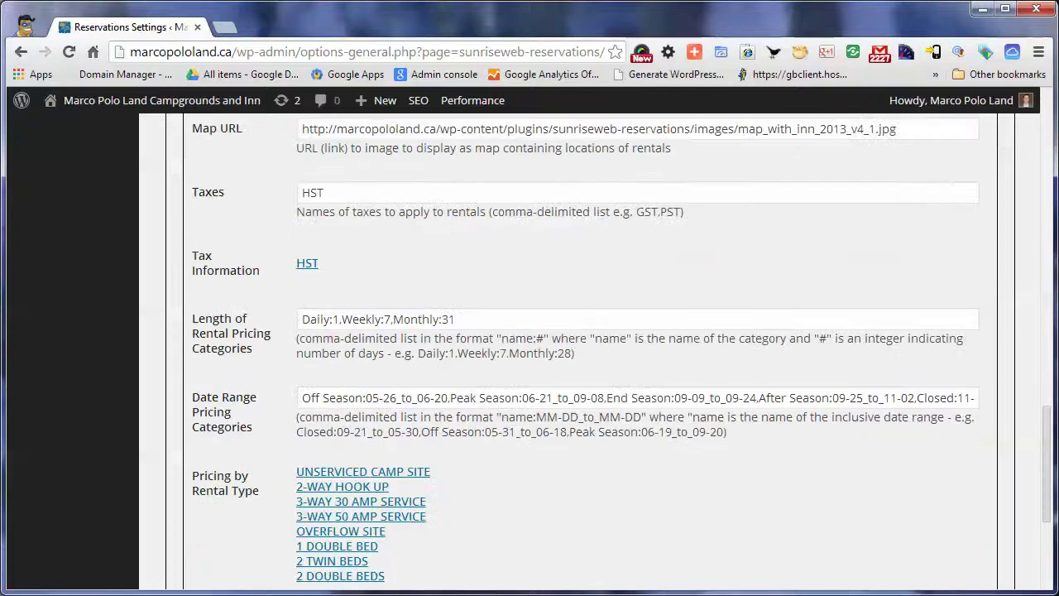
left_click(324, 192)
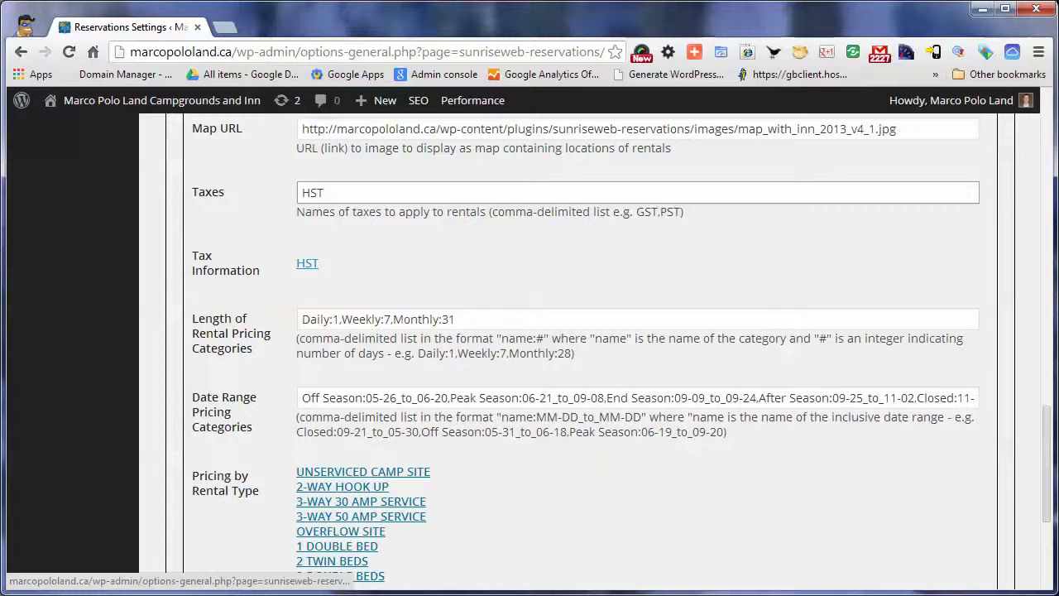
Expand HST to show its 14% rate and 'HST - Harmonized Sales Tax' display name
left_click(307, 263)
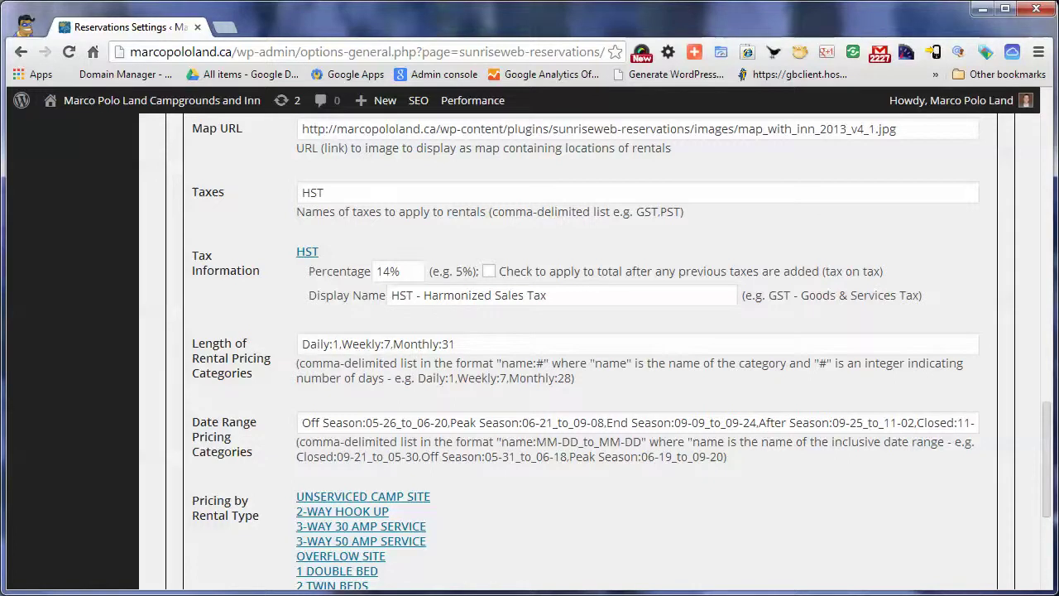
scroll(579, 347, "down", 2)
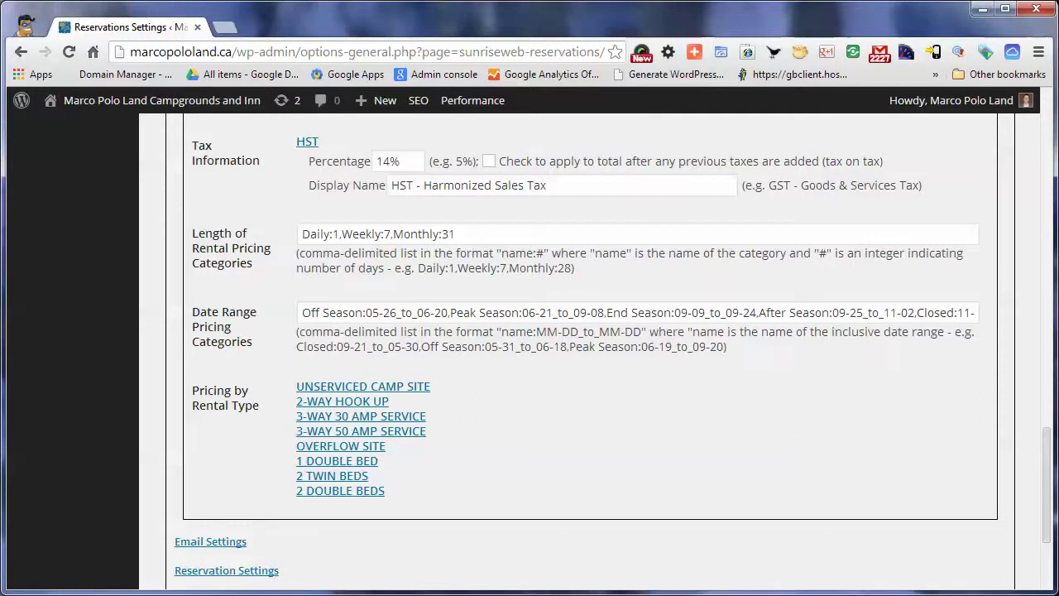
scroll(579, 348, "up", 10)
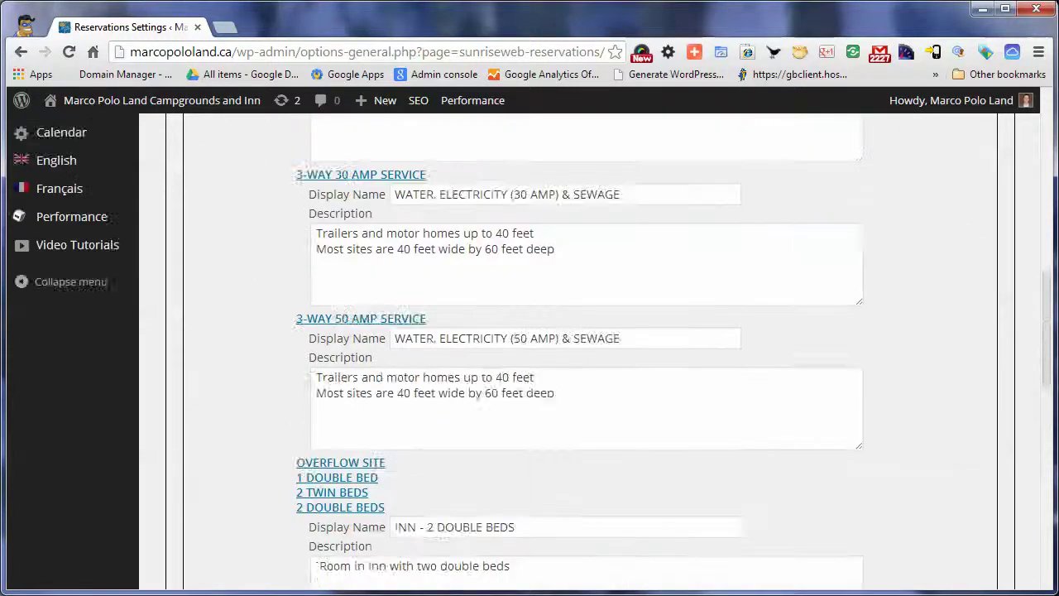
scroll(579, 348, "up", 8)
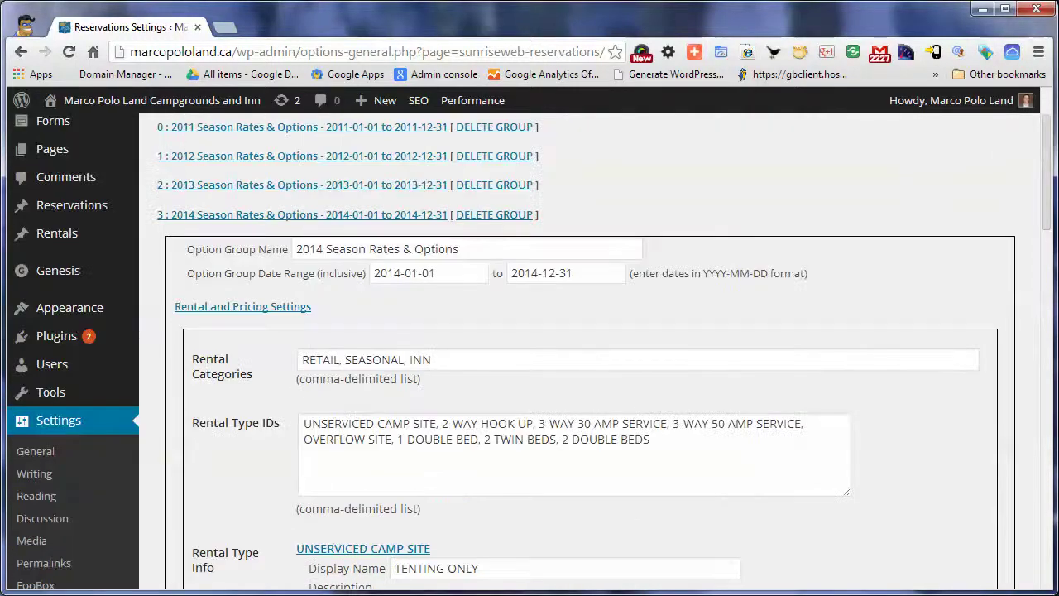
scroll(579, 347, "down", 18)
scroll(579, 347, "down", 3)
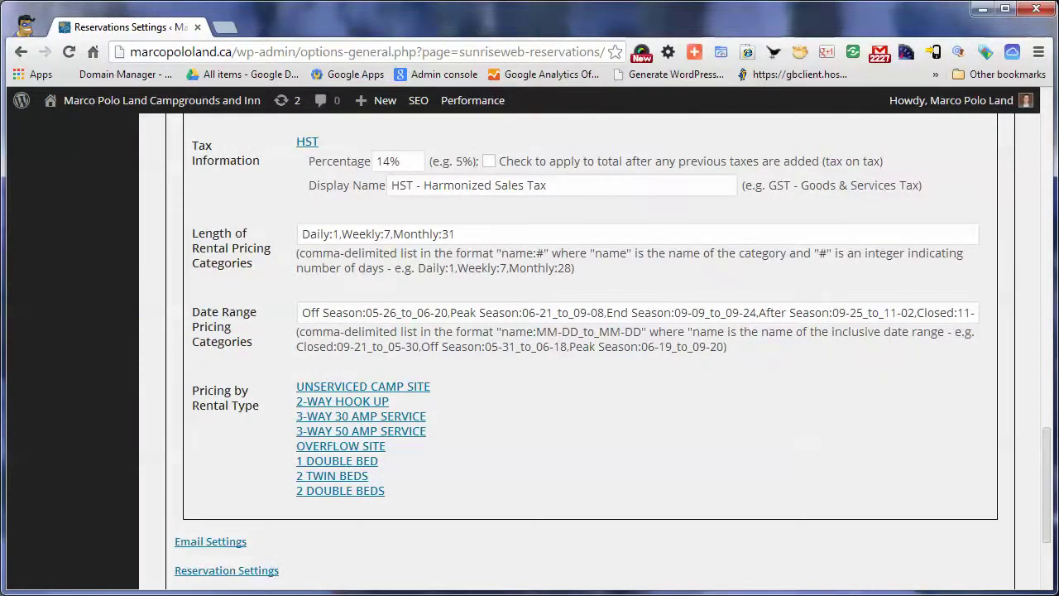
Highlight the Daily 1 and Weekly 7 rental length values
double_click(336, 234)
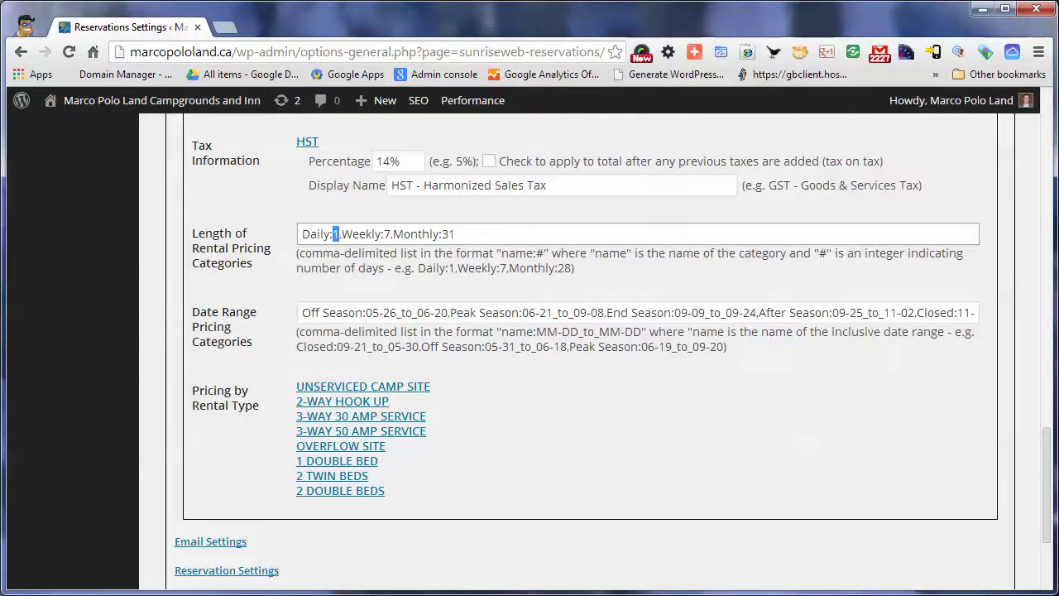
double_click(387, 234)
left_click(440, 235)
Point out the Off Season and Peak Season entries in the date ranges
scroll(579, 347, "down", 2)
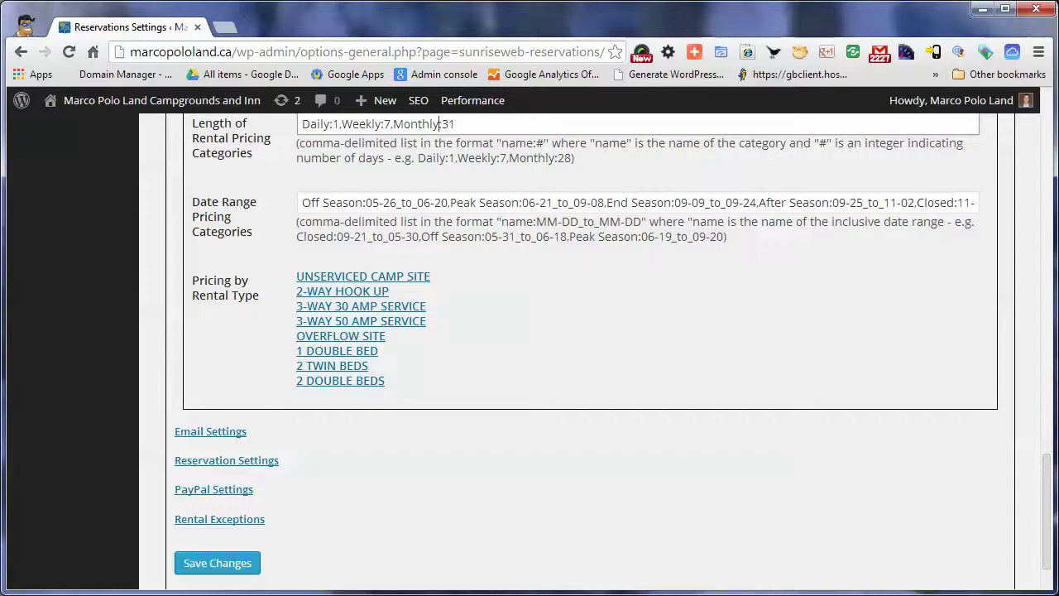
left_click_drag(301, 202, 355, 202)
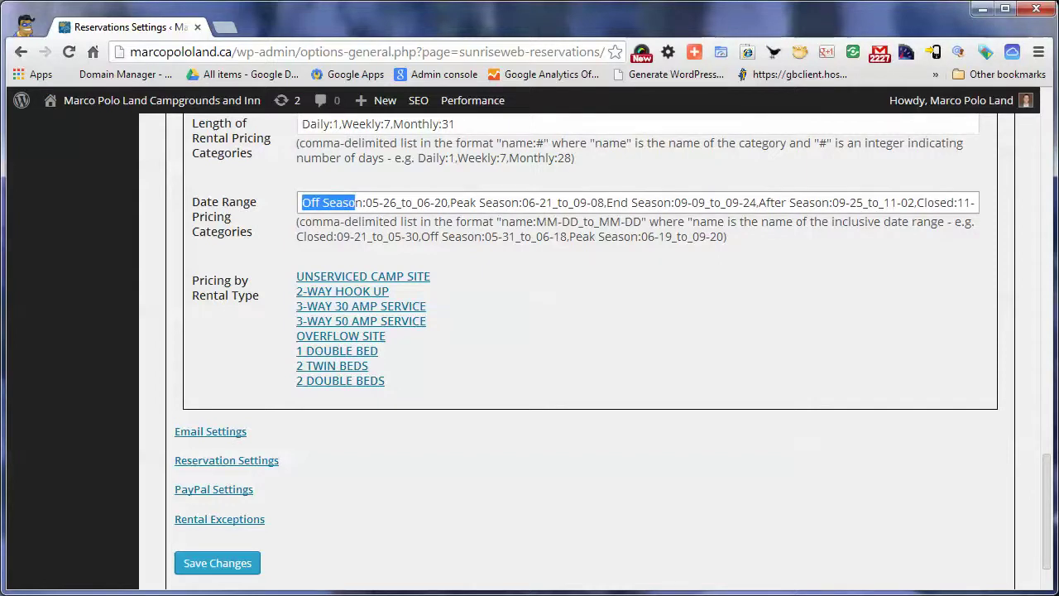
left_click(434, 202)
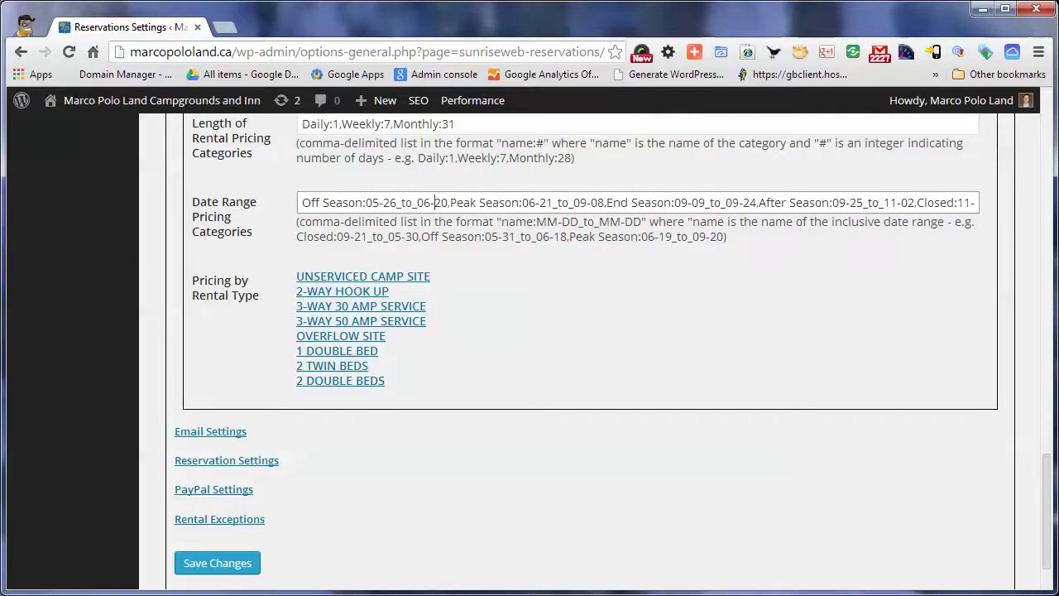
left_click_drag(450, 202, 519, 202)
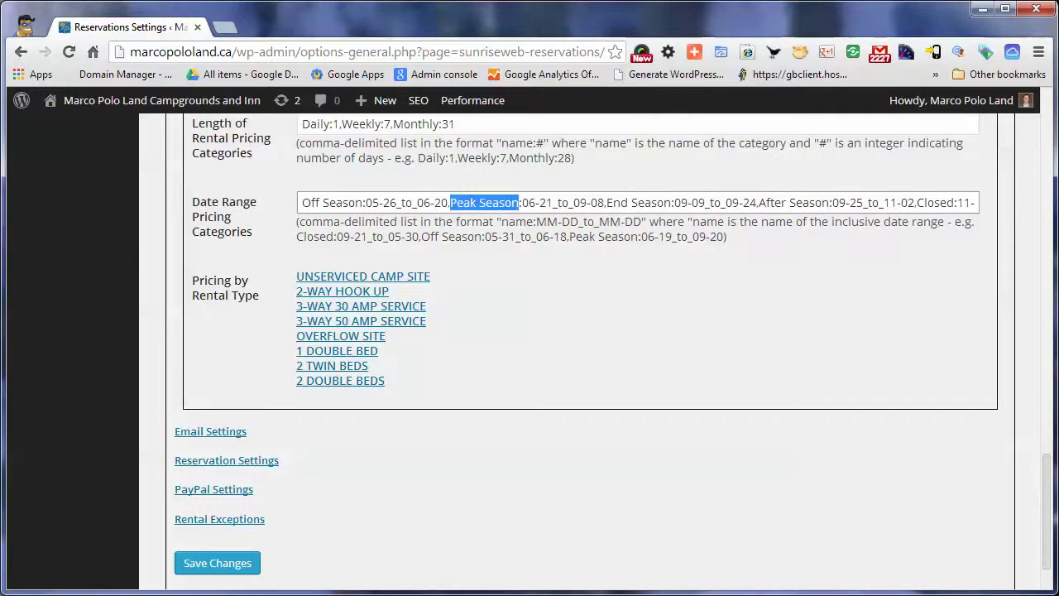
left_click(547, 202)
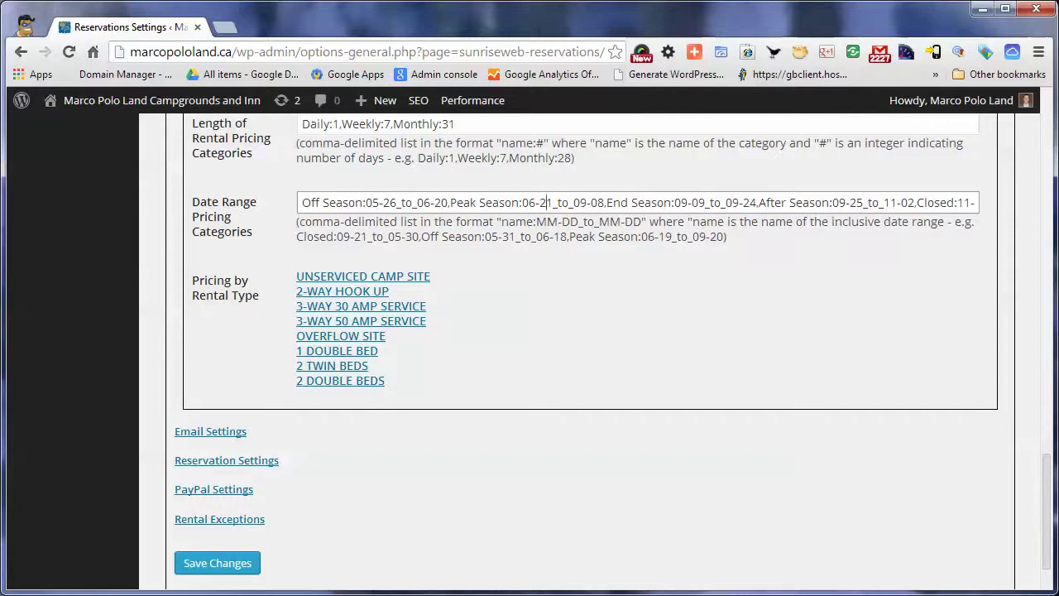
Step through the Off Season dates, highlighting 05, 26 and the 06 end month
left_click_drag(302, 203, 350, 203)
left_click(366, 202)
key("shift+Right")
key("shift+Right")
key("Right")
key("Right")
key("shift+Right")
key("shift+Right")
key("Right")
key("Right")
key("Right")
key("Right")
key("Right")
key("shift+Right")
key("shift+Right")
key("Right")
key("Right")
key("Right")
key("Right")
key("Right")
key("Left")
key("Left")
key("shift+Left")
key("shift+Left")
key("shift+Left")
key("shift+Left")
key("shift+Left")
scroll(530, 331, "down", 1)
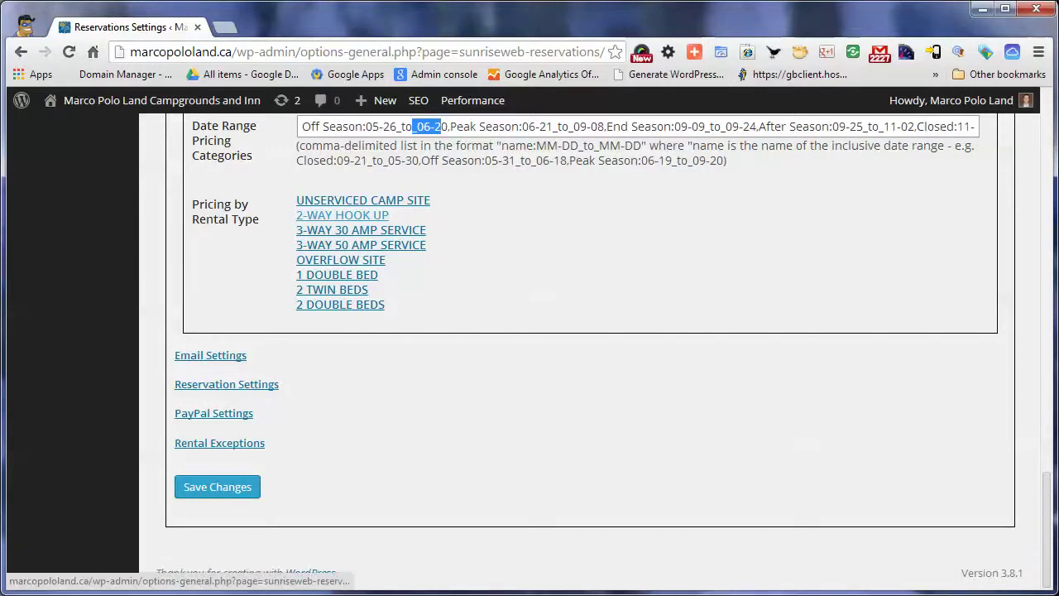
Browse the 3-WAY 50 AMP SERVICE payment types, keeping Flat Rate Deposit 20.00
left_click(361, 245)
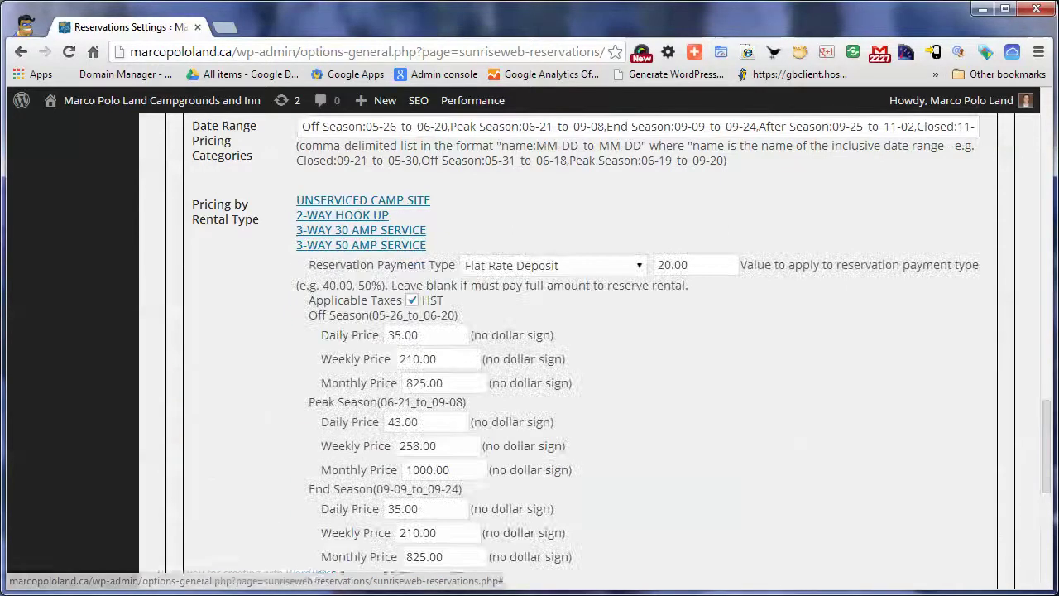
scroll(580, 348, "down", 1)
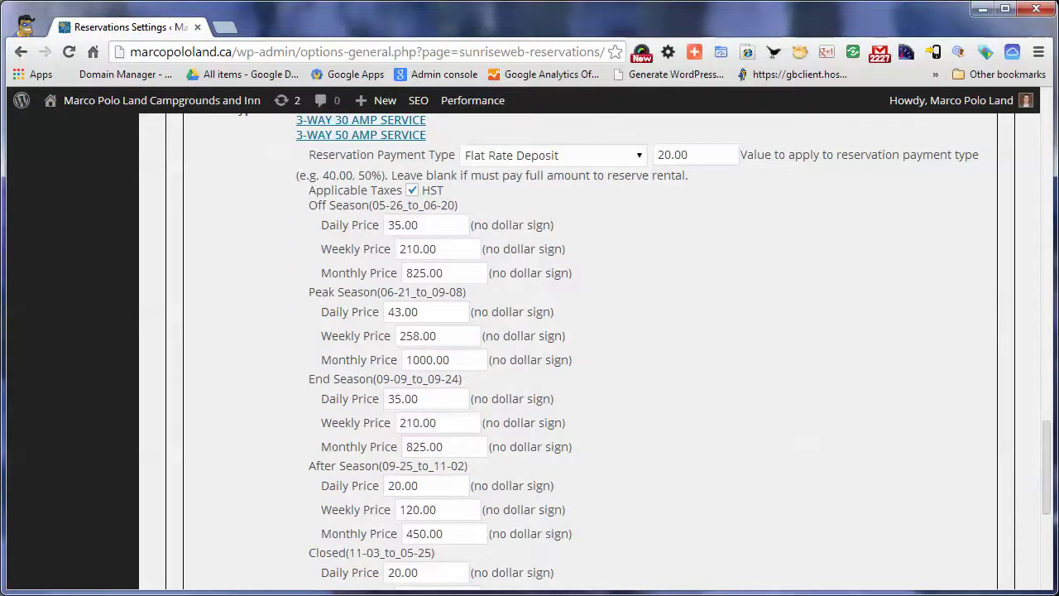
left_click(553, 156)
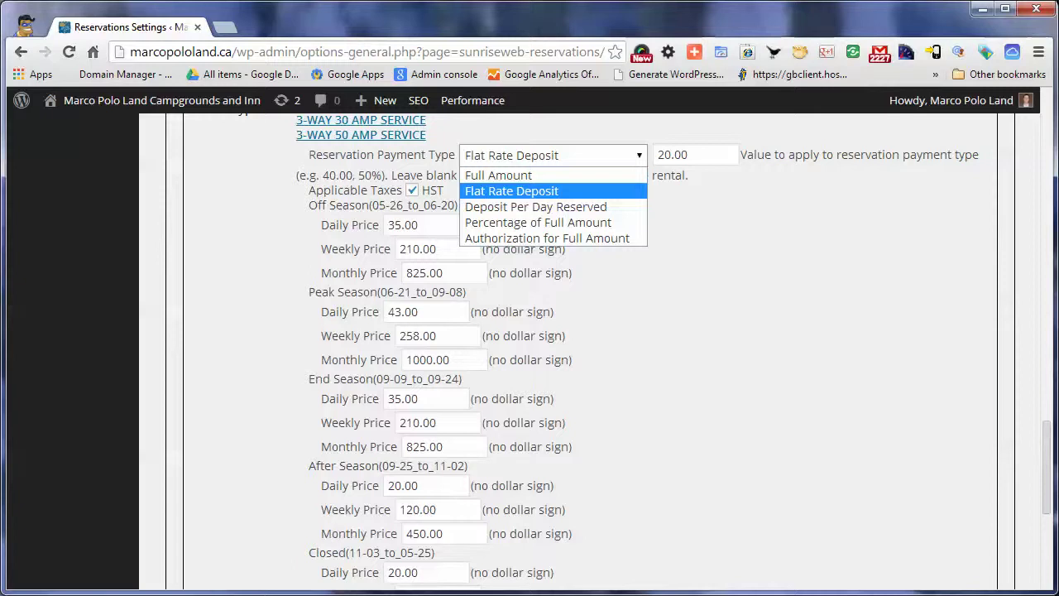
key("Down")
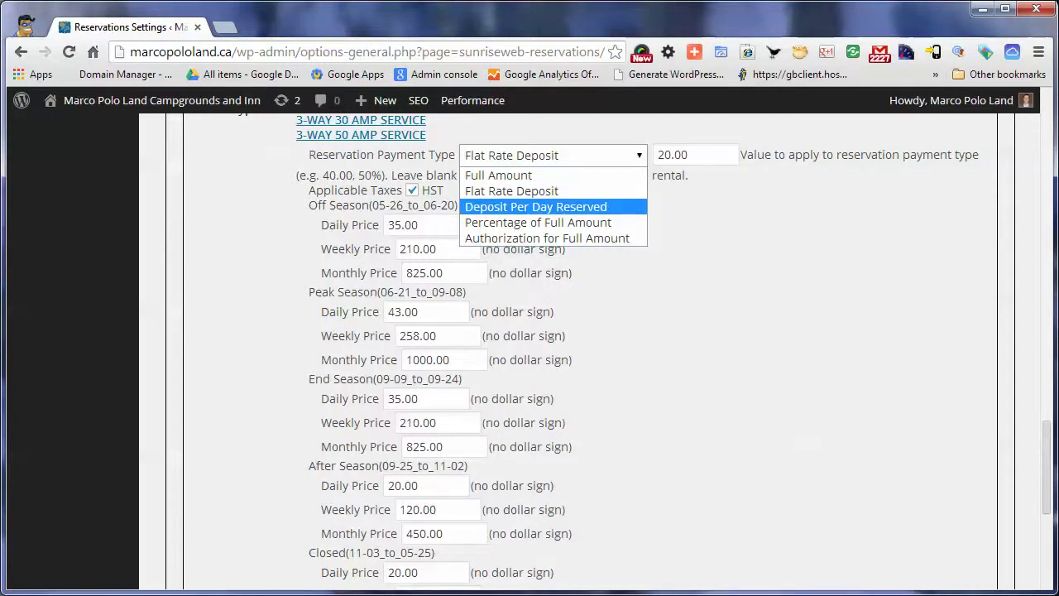
key("Down")
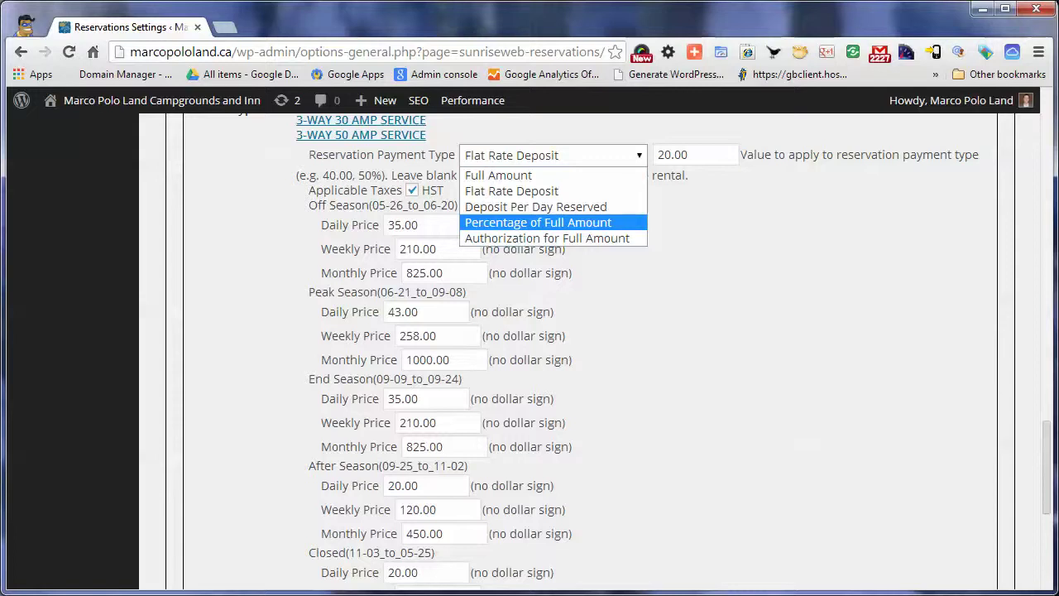
key("Down")
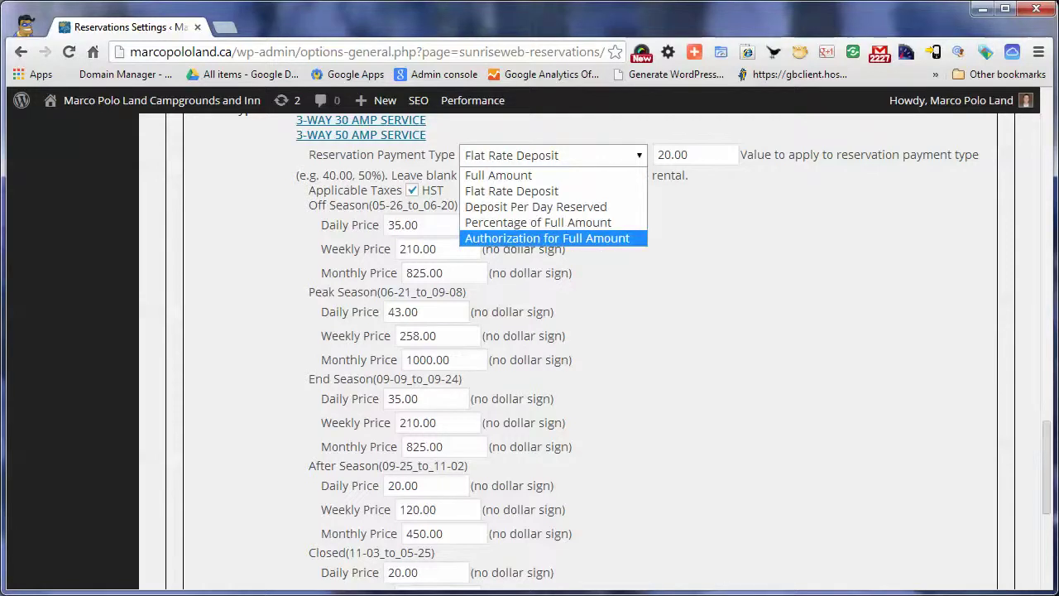
key("Home")
key("Escape")
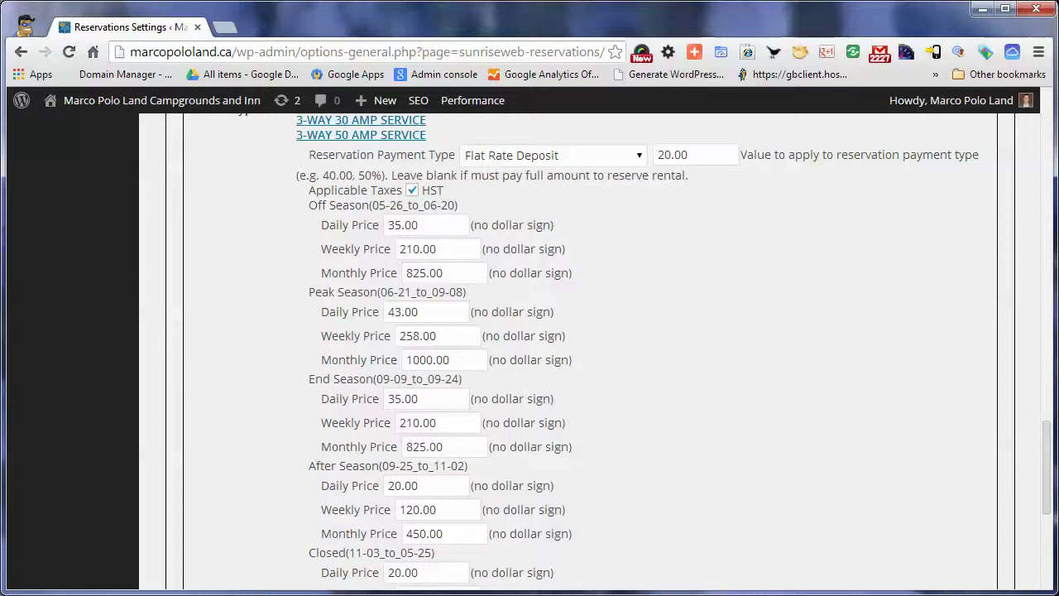
Highlight the payment value explanation and Off Season heading text, then clear it
left_click_drag(747, 156, 918, 155)
left_click(919, 157)
left_click_drag(308, 204, 458, 204)
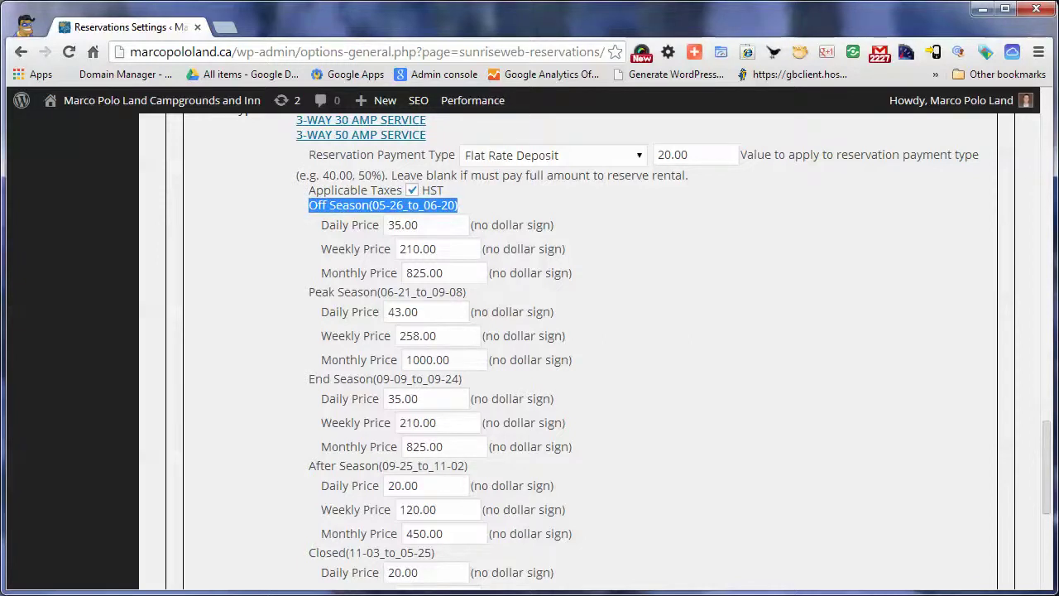
scroll(579, 356, "up", 3)
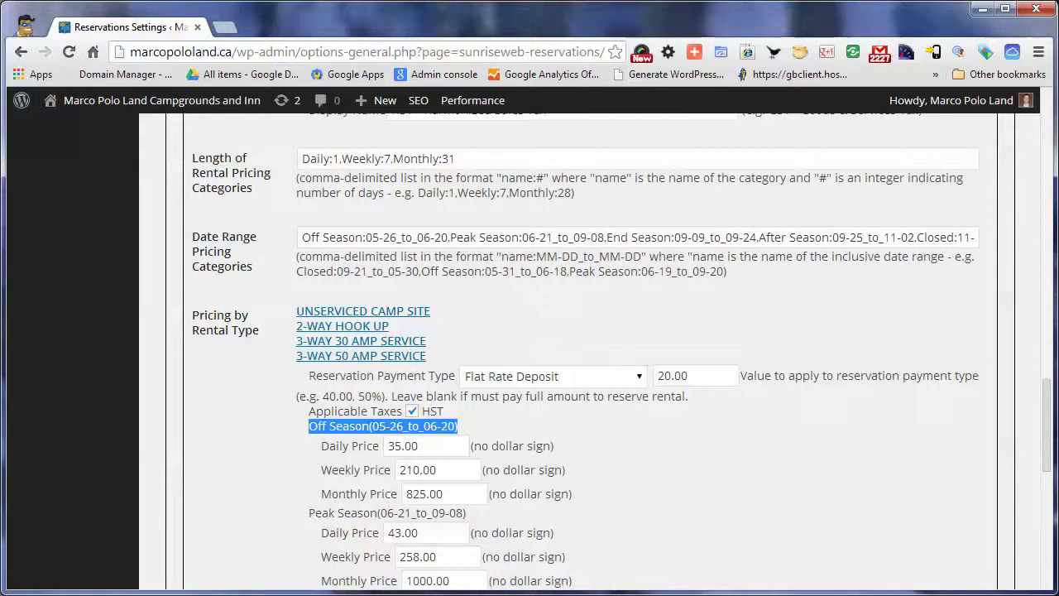
scroll(579, 356, "down", 1)
scroll(579, 356, "up", 1)
scroll(579, 356, "down", 3)
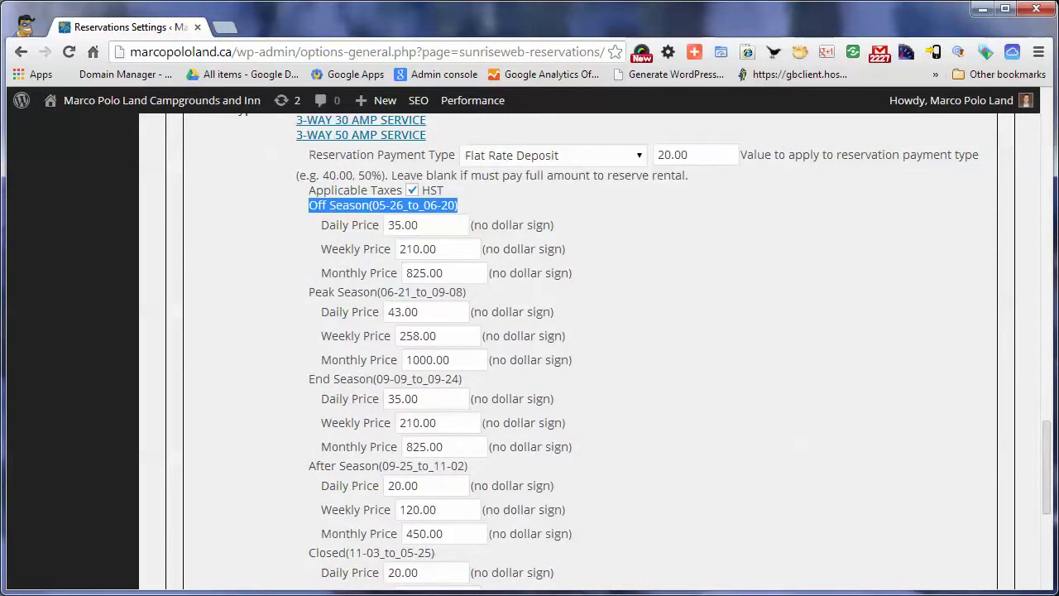
left_click(513, 291)
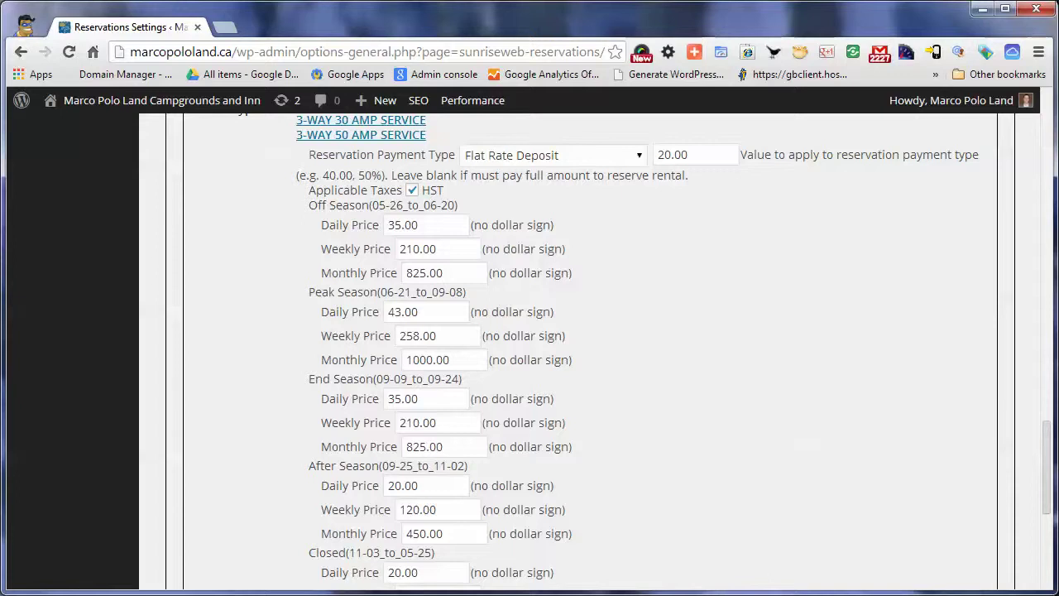
Scroll down to expand the Email Settings section
scroll(579, 356, "down", 2)
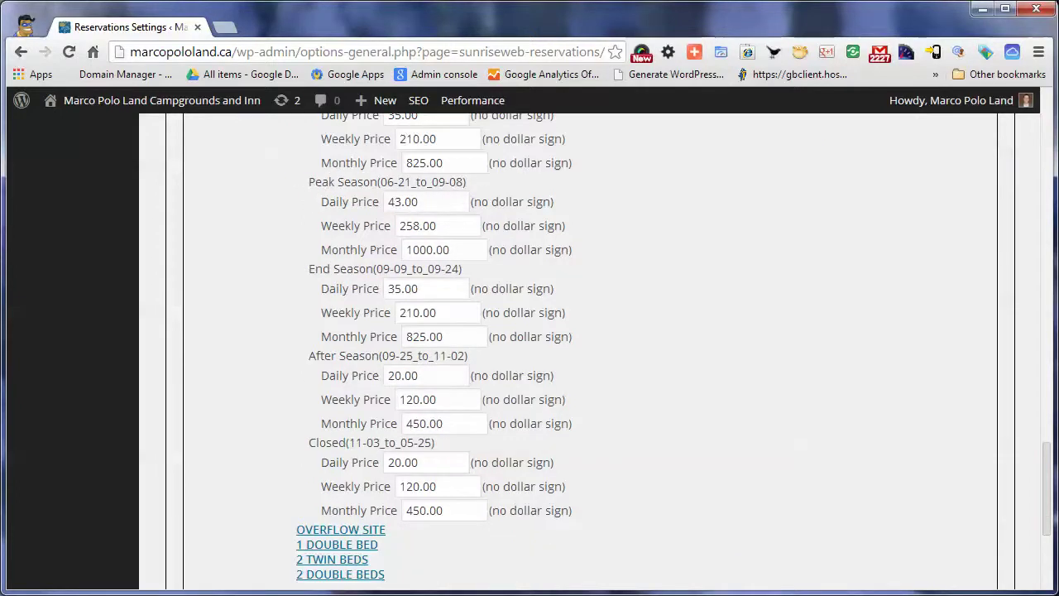
scroll(579, 347, "down", 2)
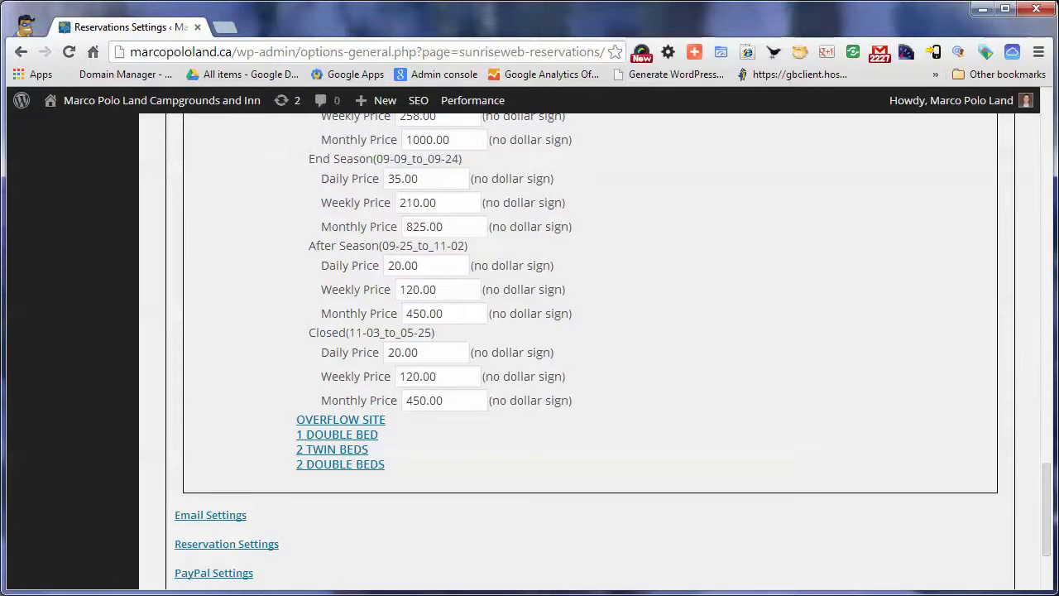
scroll(579, 331, "down", 3)
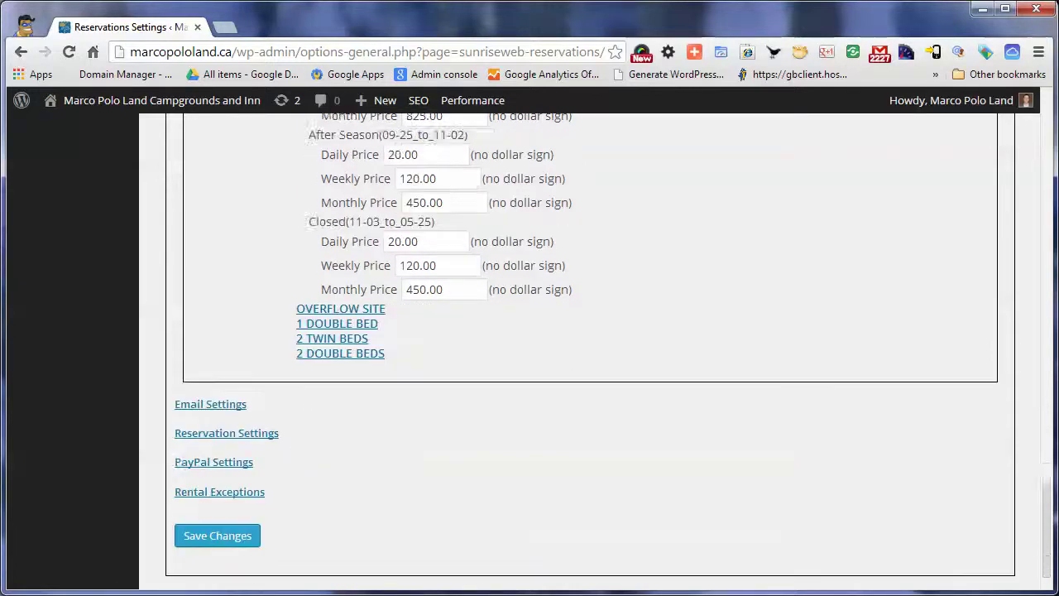
scroll(579, 347, "up", 15)
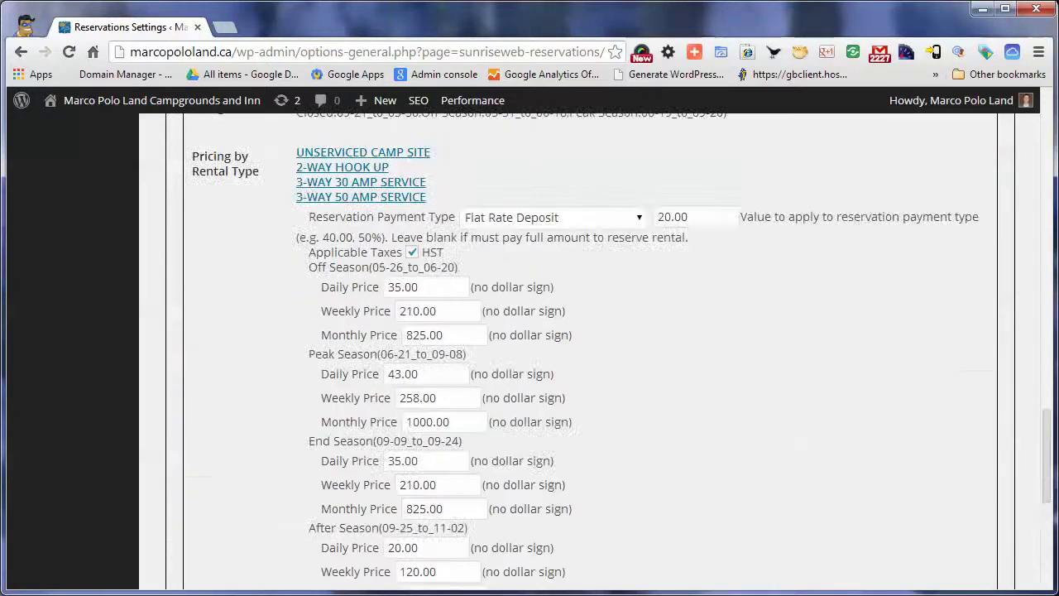
scroll(579, 347, "up", 10)
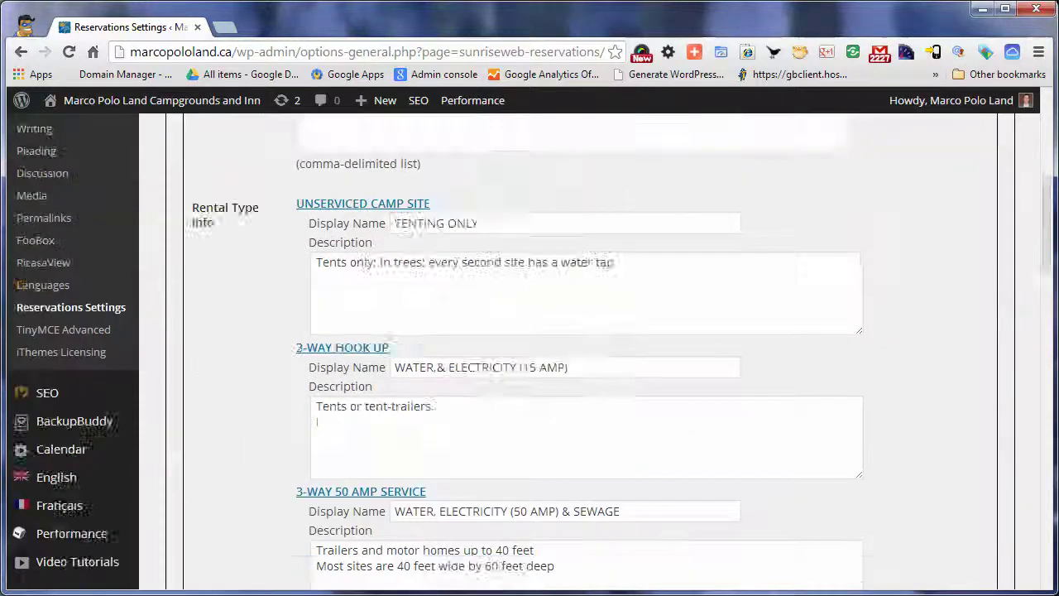
scroll(579, 348, "down", 20)
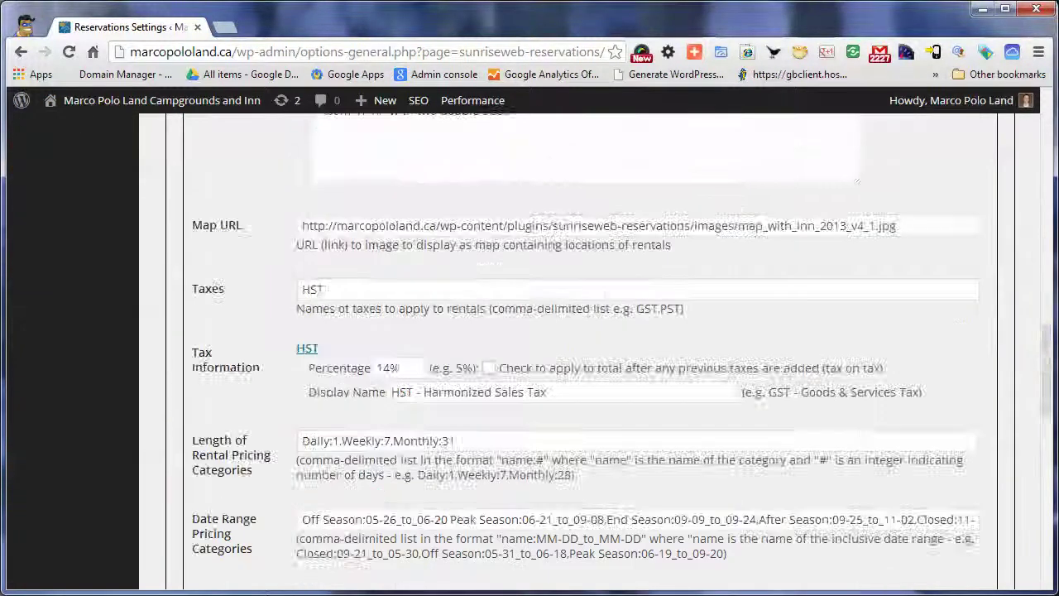
scroll(580, 347, "down", 3)
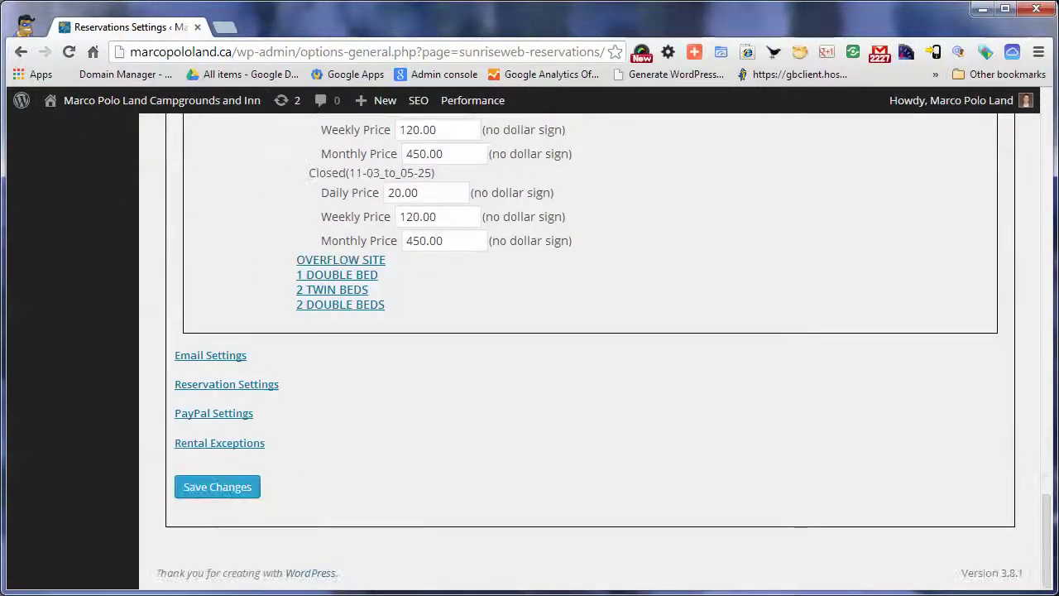
left_click(210, 355)
Review the reservation email templates and highlight the no-email user domain
scroll(579, 347, "down", 3)
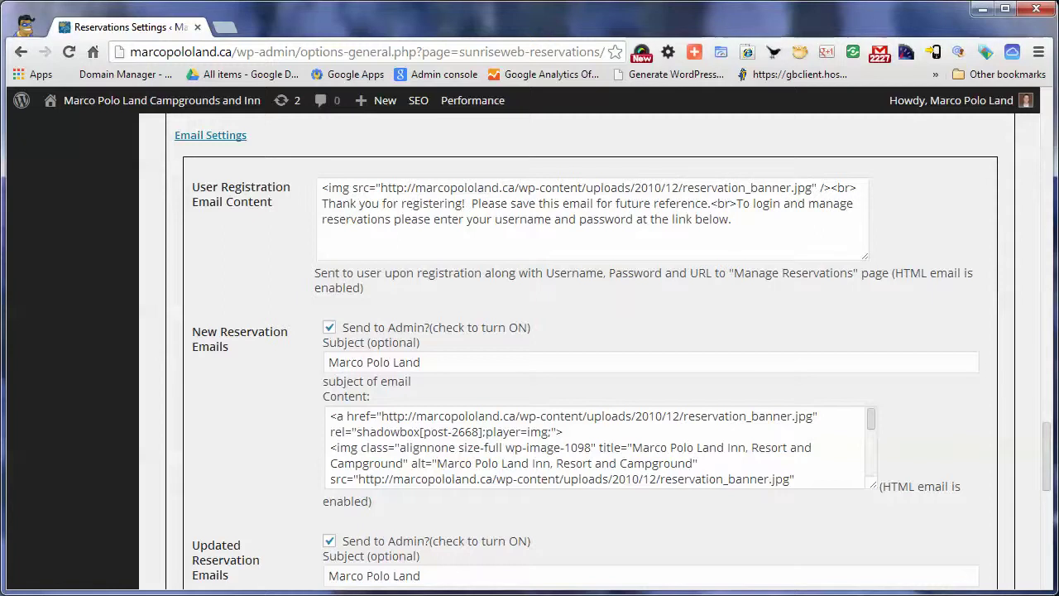
scroll(529, 347, "down", 1)
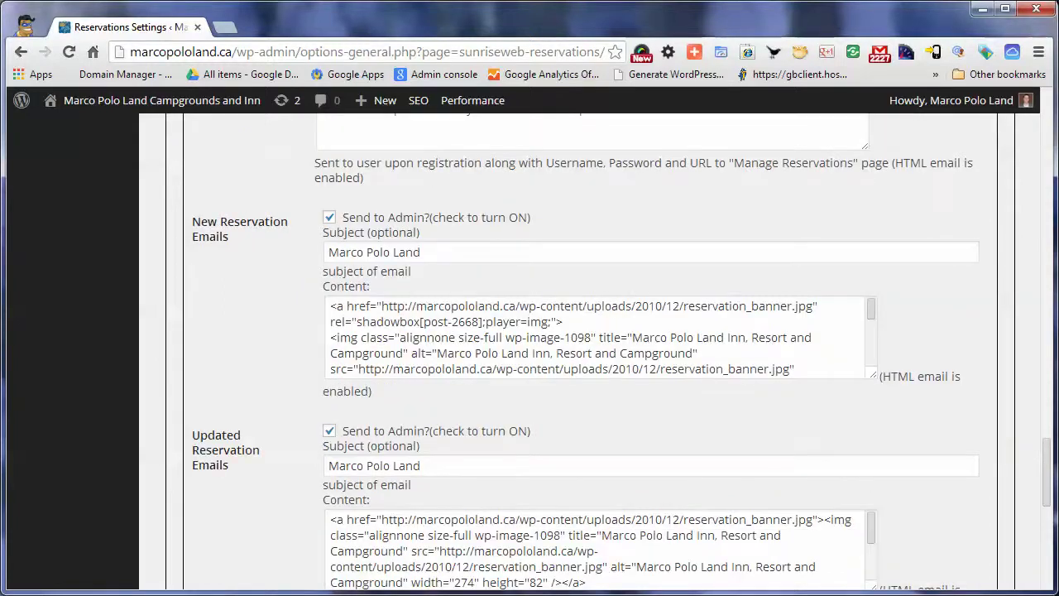
scroll(529, 347, "up", 2)
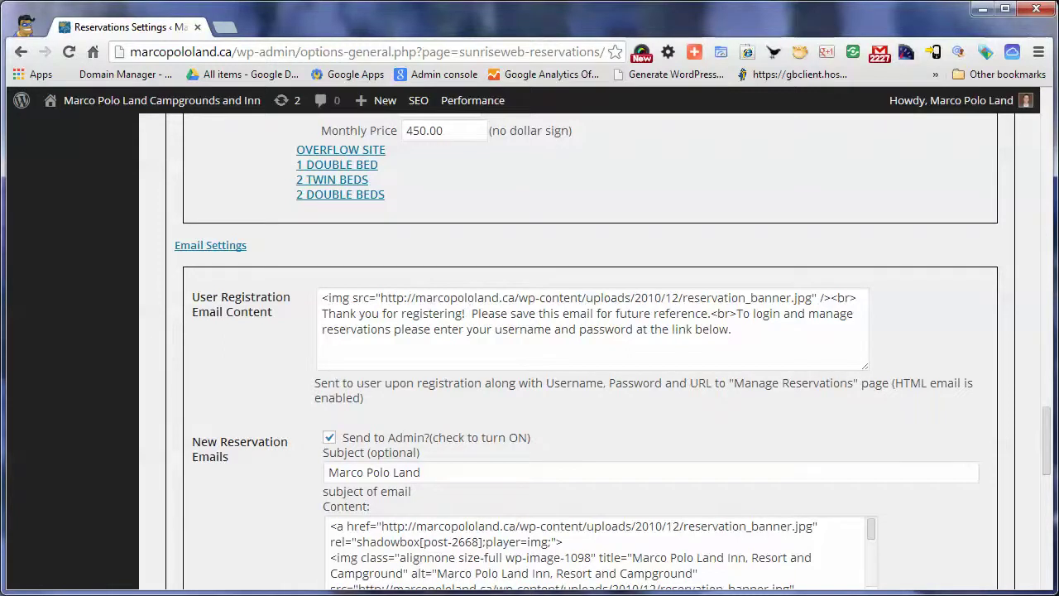
scroll(579, 348, "down", 1)
scroll(579, 347, "down", 3)
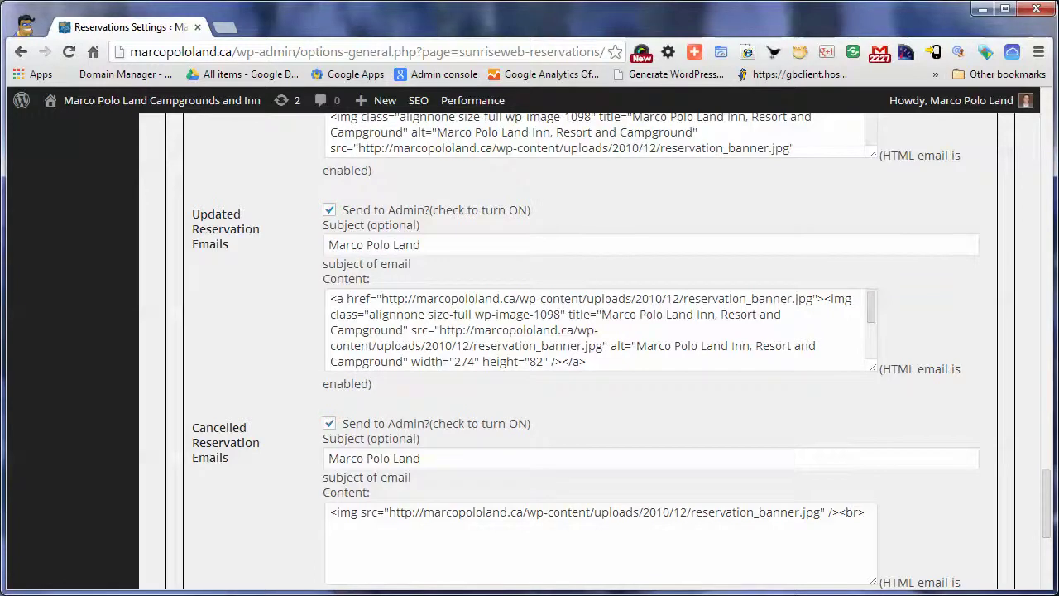
scroll(579, 348, "down", 2)
scroll(579, 348, "up", 1)
scroll(579, 347, "down", 1)
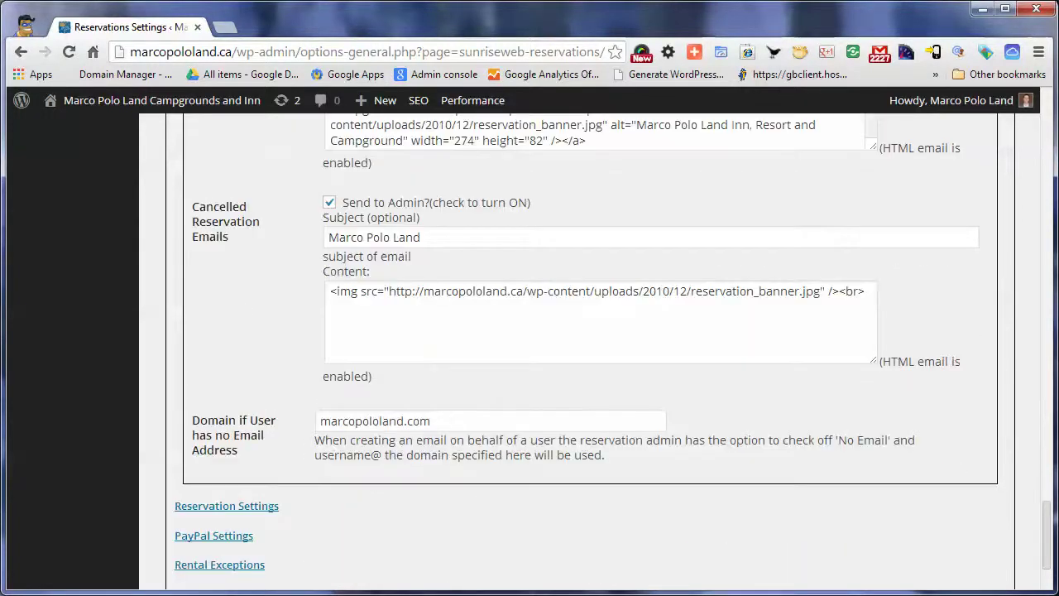
scroll(579, 348, "down", 2)
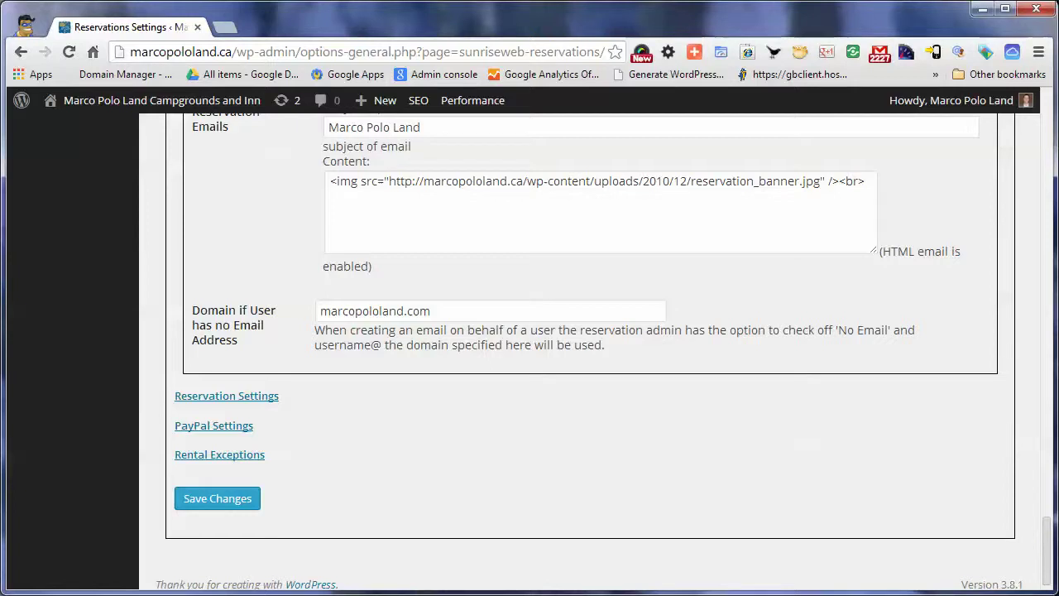
double_click(375, 311)
left_click(513, 430)
Collapse the Email Settings and Rental and Pricing Settings sections
scroll(587, 331, "down", 1)
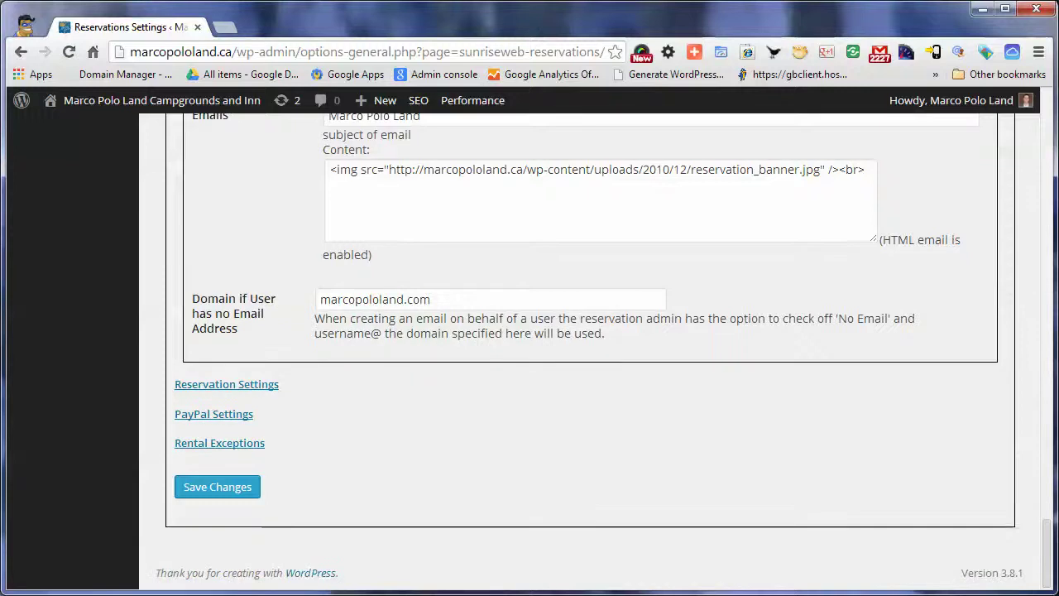
scroll(579, 331, "up", 10)
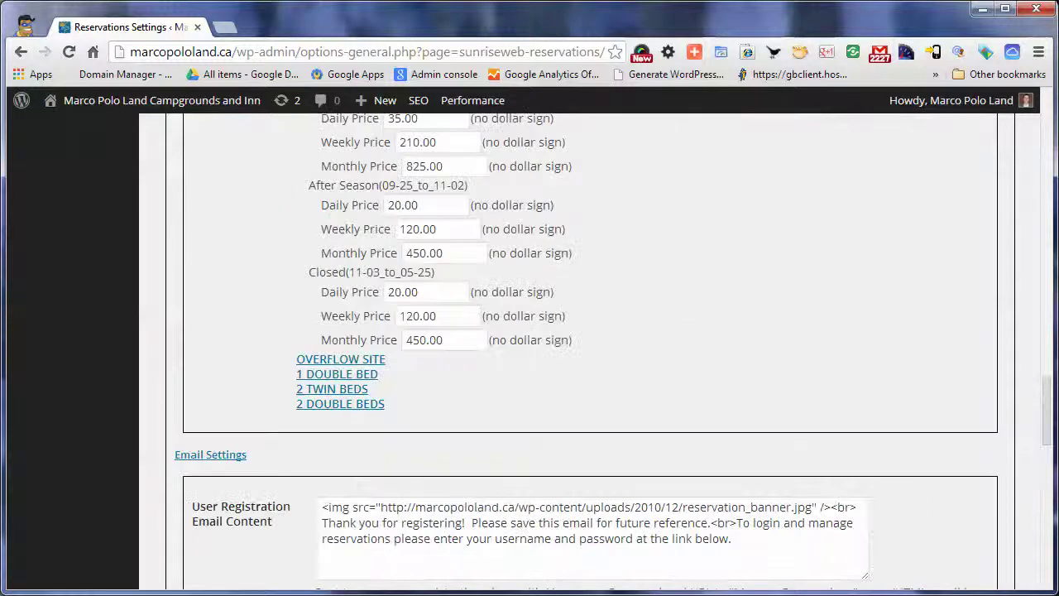
left_click(210, 454)
scroll(579, 331, "up", 10)
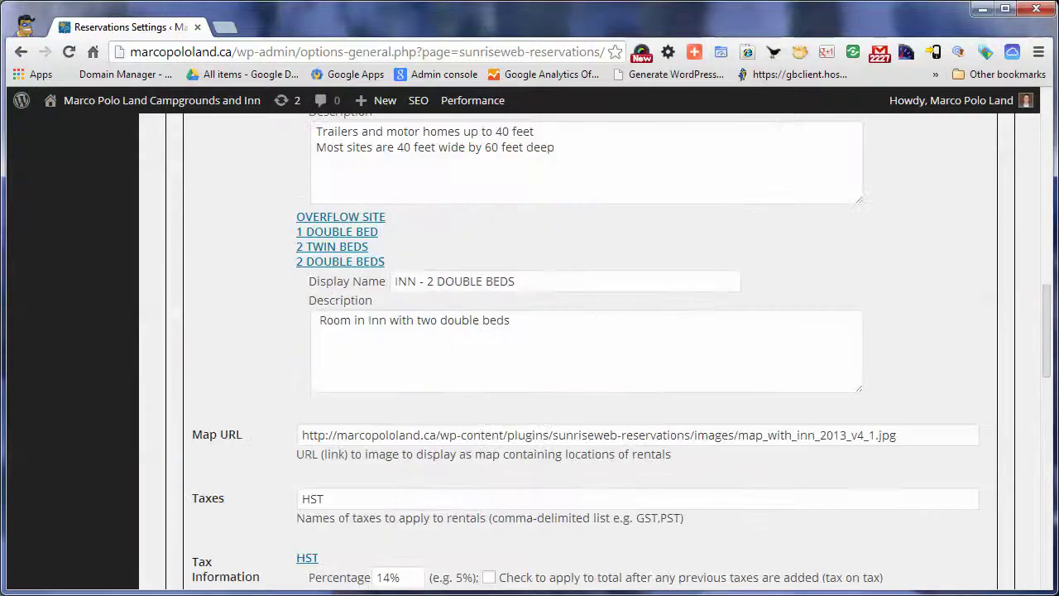
scroll(579, 331, "up", 7)
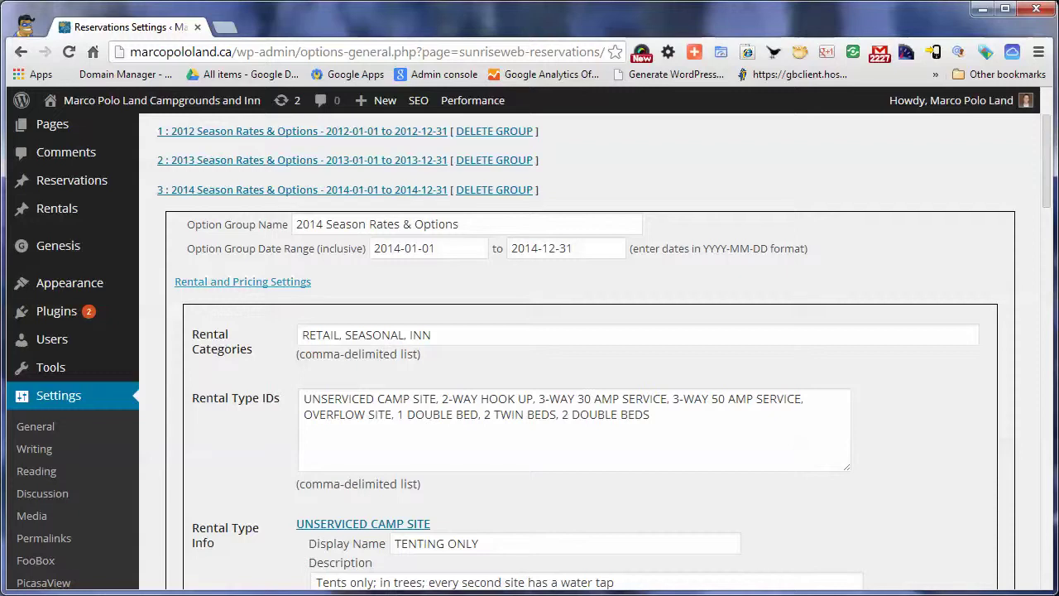
left_click(243, 281)
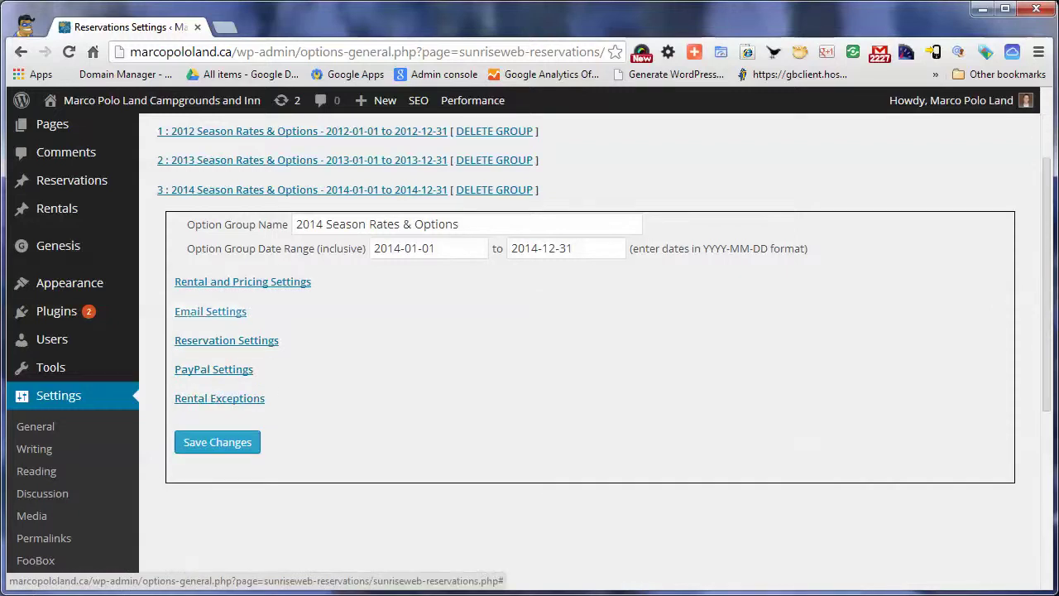
Expand Reservation Settings and scroll to Reservation Types, picking out On Hold - Wedding
left_click(227, 340)
scroll(579, 372, "down", 3)
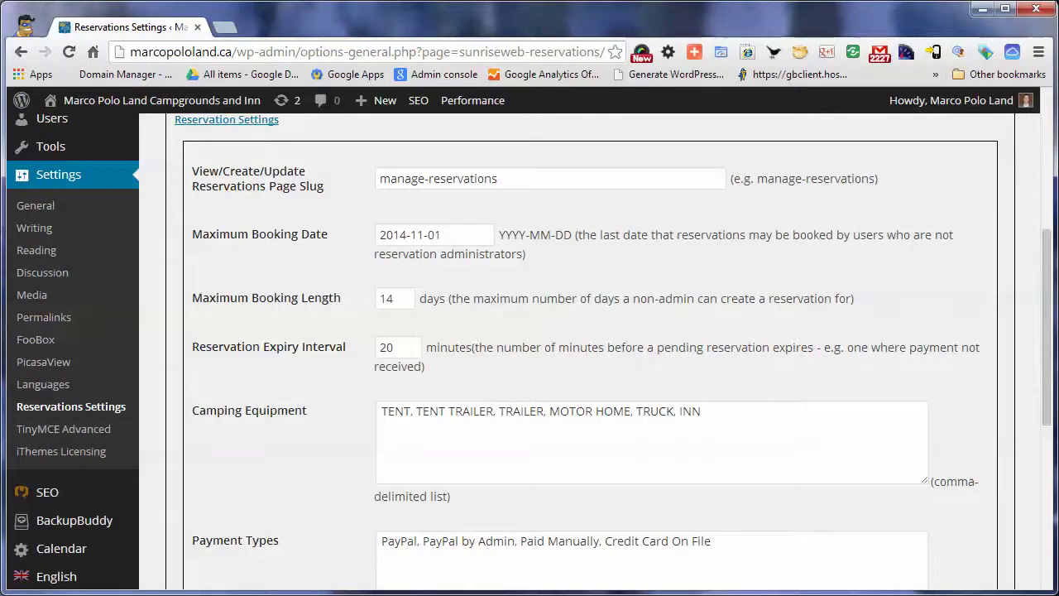
scroll(529, 331, "down", 1)
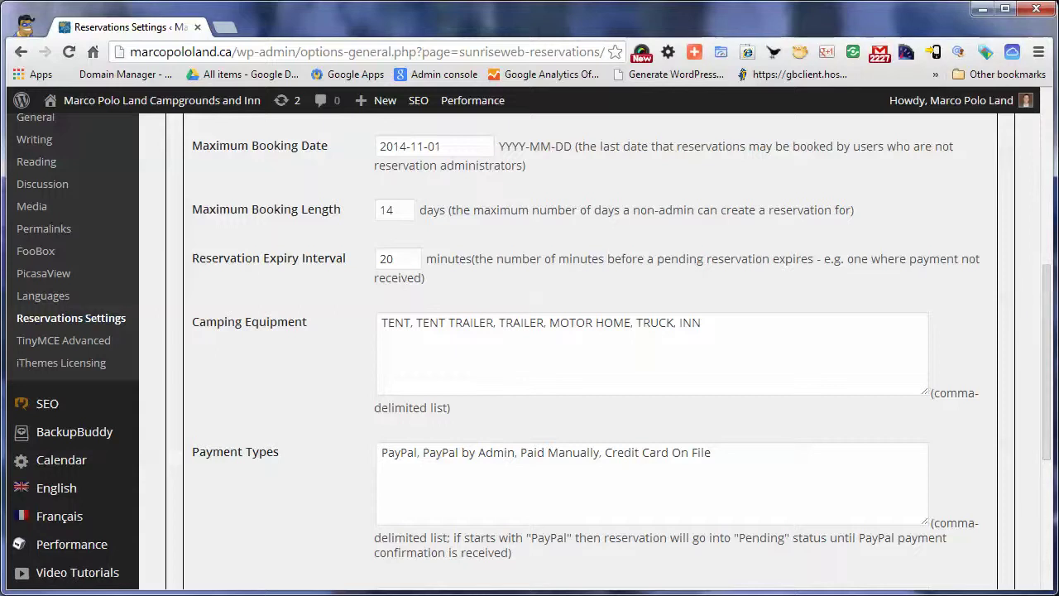
scroll(527, 349, "down", 1)
scroll(526, 349, "down", 2)
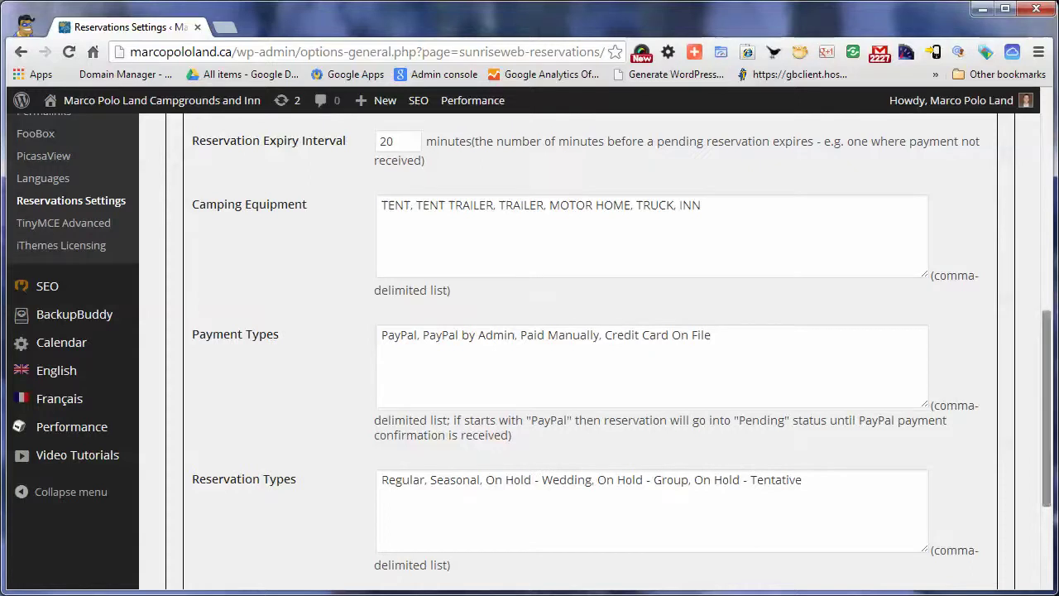
scroll(529, 351, "down", 1)
scroll(529, 351, "down", 2)
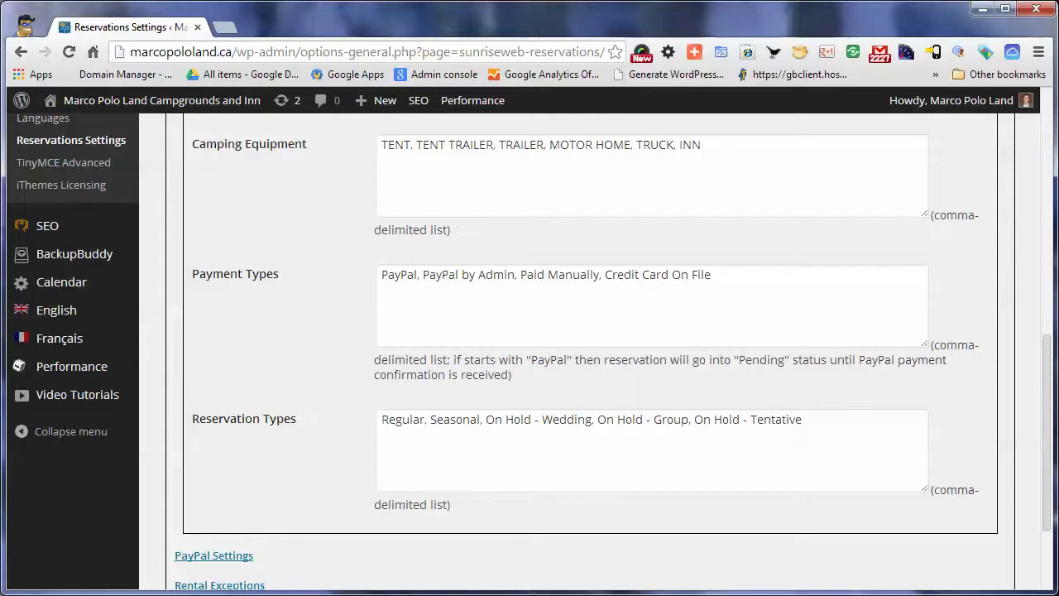
left_click_drag(1047, 432, 1046, 482)
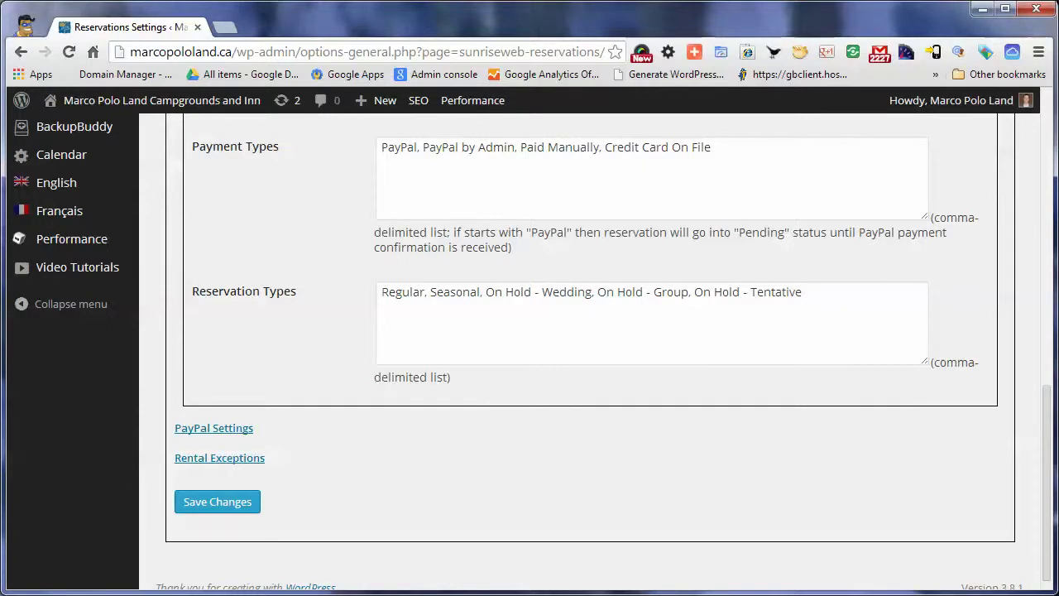
left_click_drag(485, 292, 593, 292)
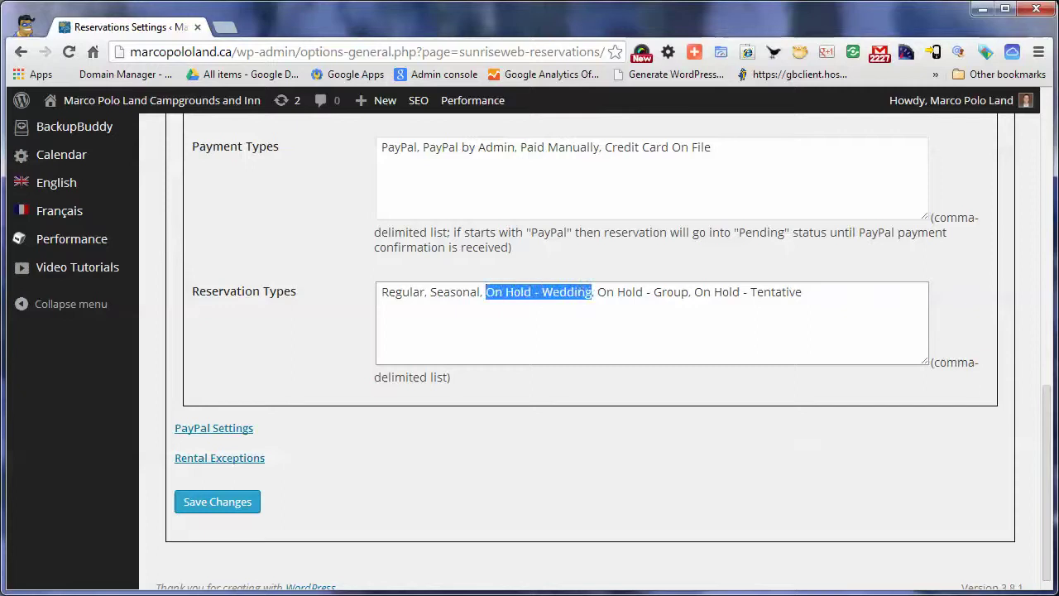
left_click(802, 292)
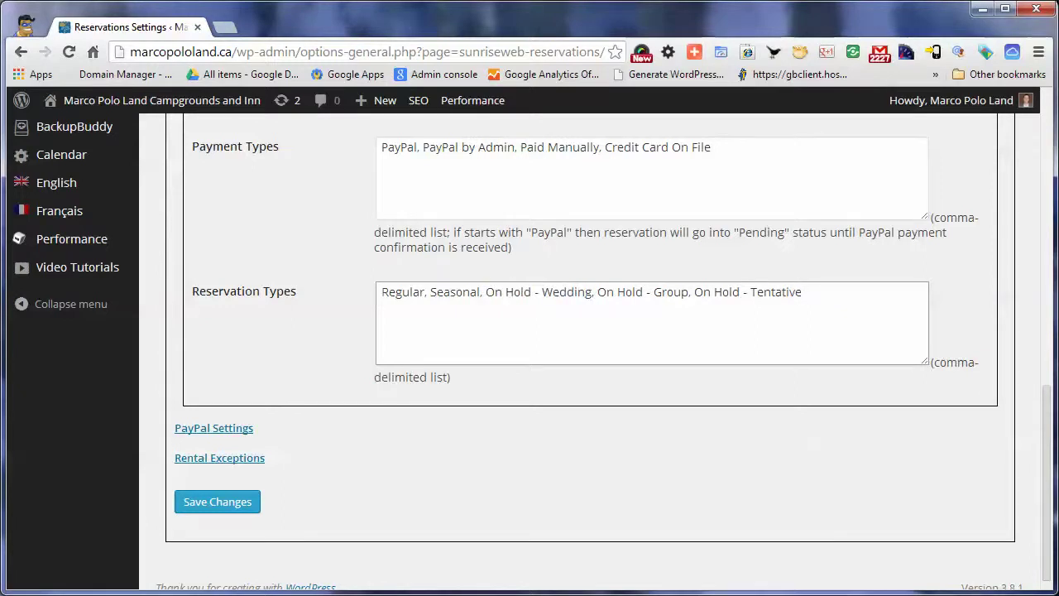
scroll(529, 351, "down", 1)
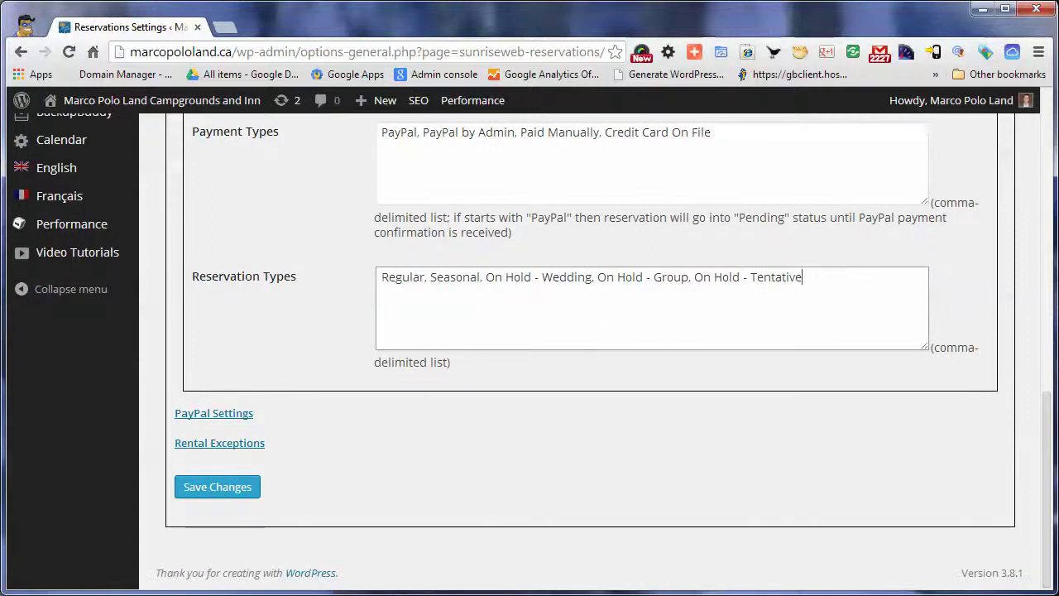
double_click(403, 278)
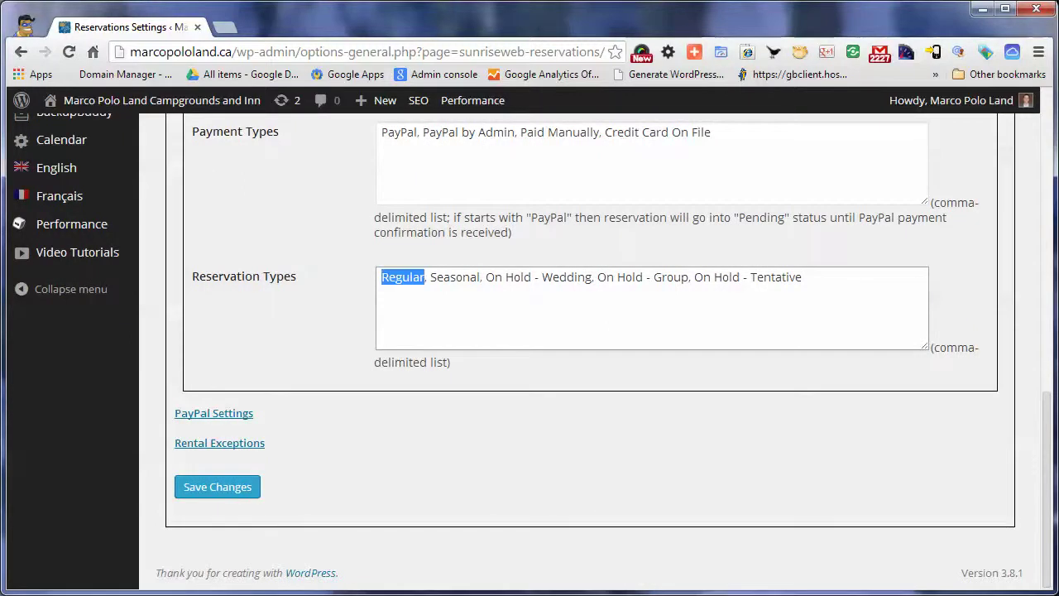
left_click(470, 277)
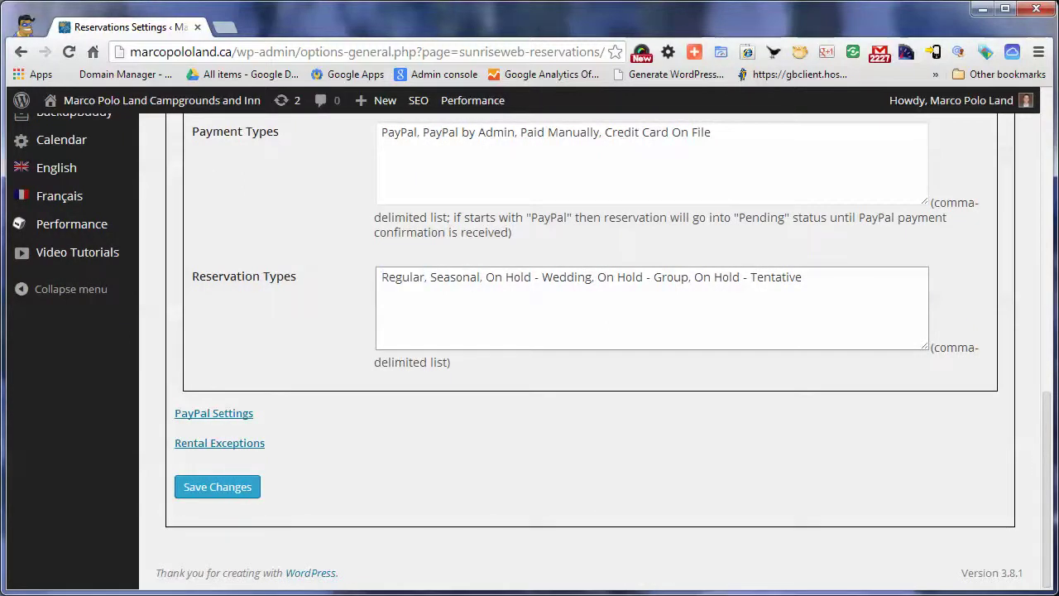
scroll(213, 413, "up", 8)
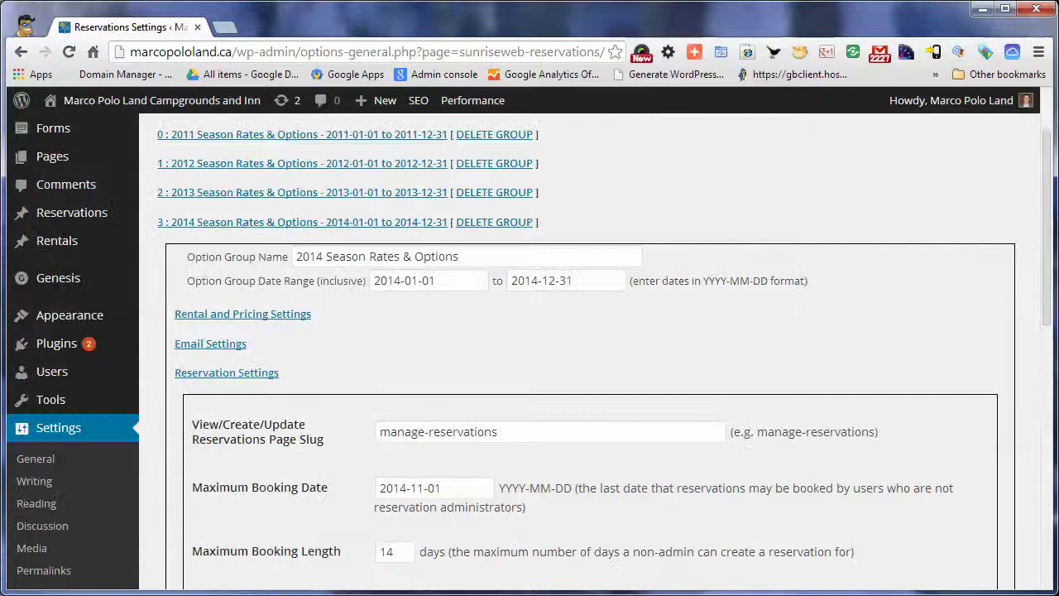
Collapse Reservation Settings, review and collapse PayPal Settings, then expand Rental Exceptions
left_click(226, 373)
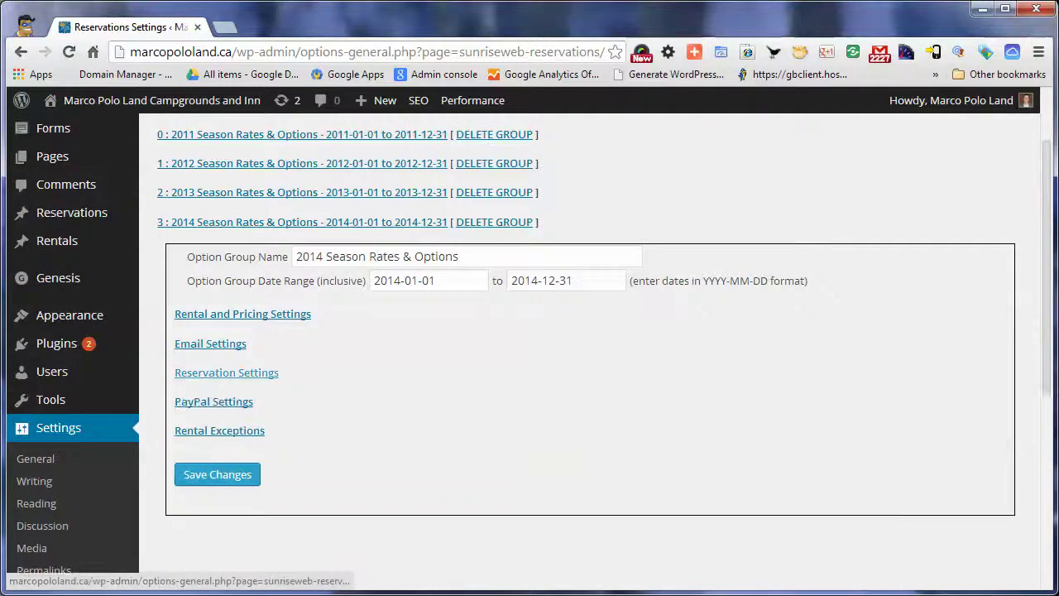
scroll(227, 373, "down", 2)
left_click(214, 291)
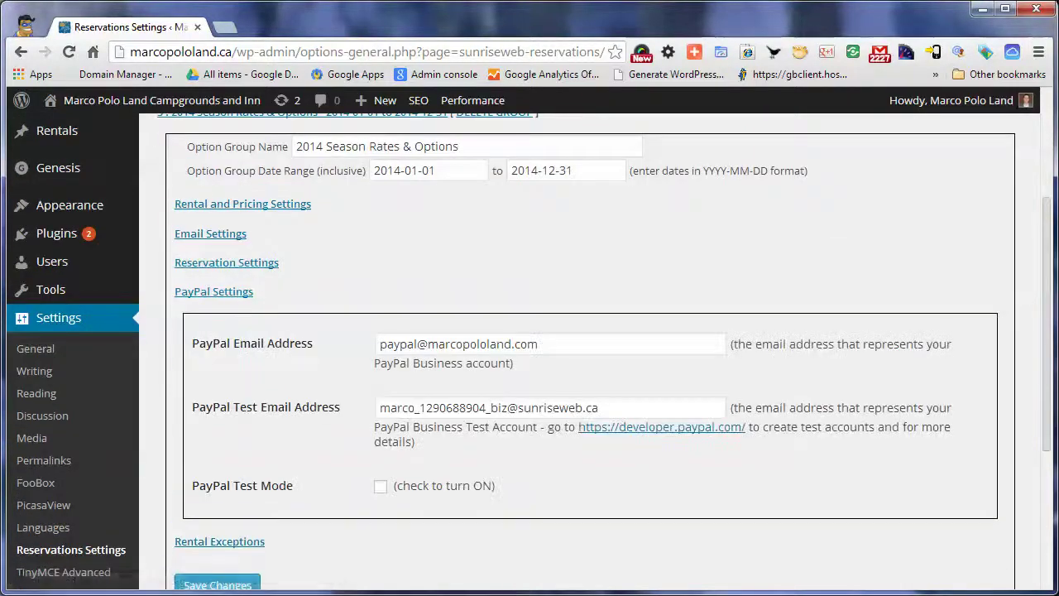
scroll(214, 291, "down", 1)
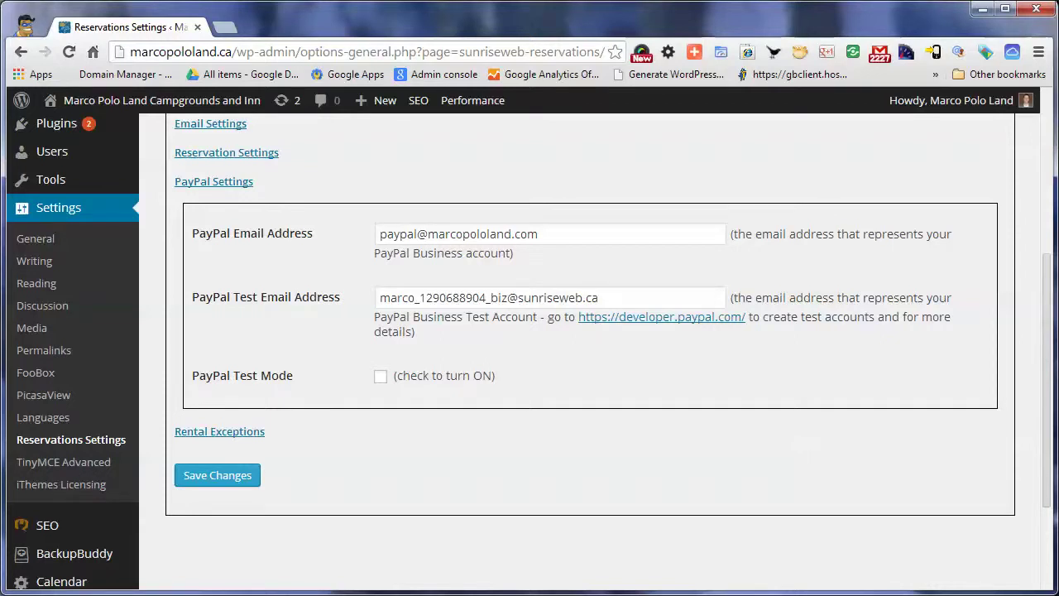
left_click(213, 181)
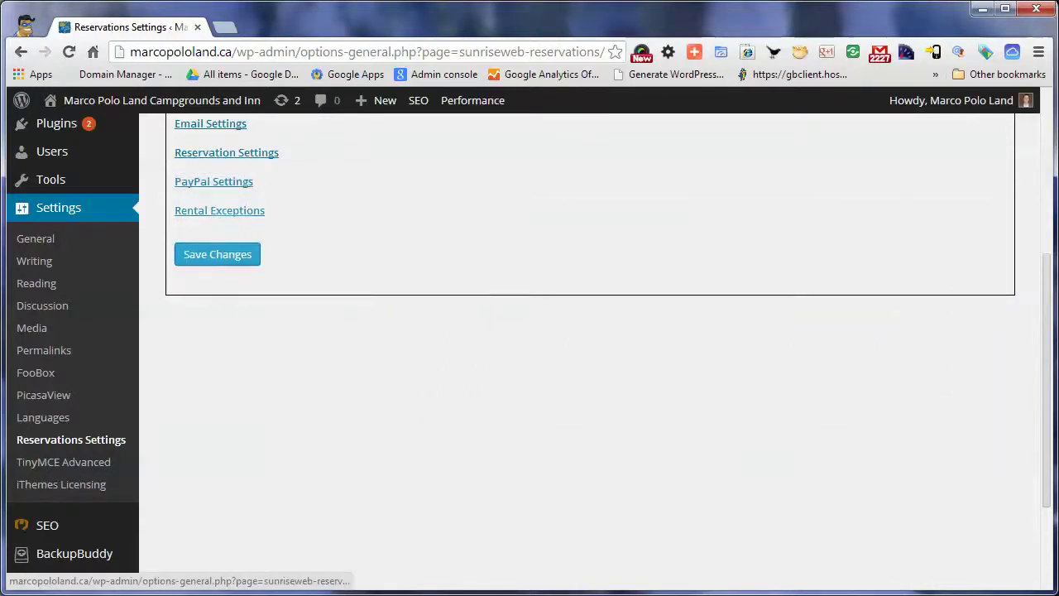
left_click(219, 210)
Open the CAA exception and select its promo code 'caa' and message
scroll(219, 210, "down", 2)
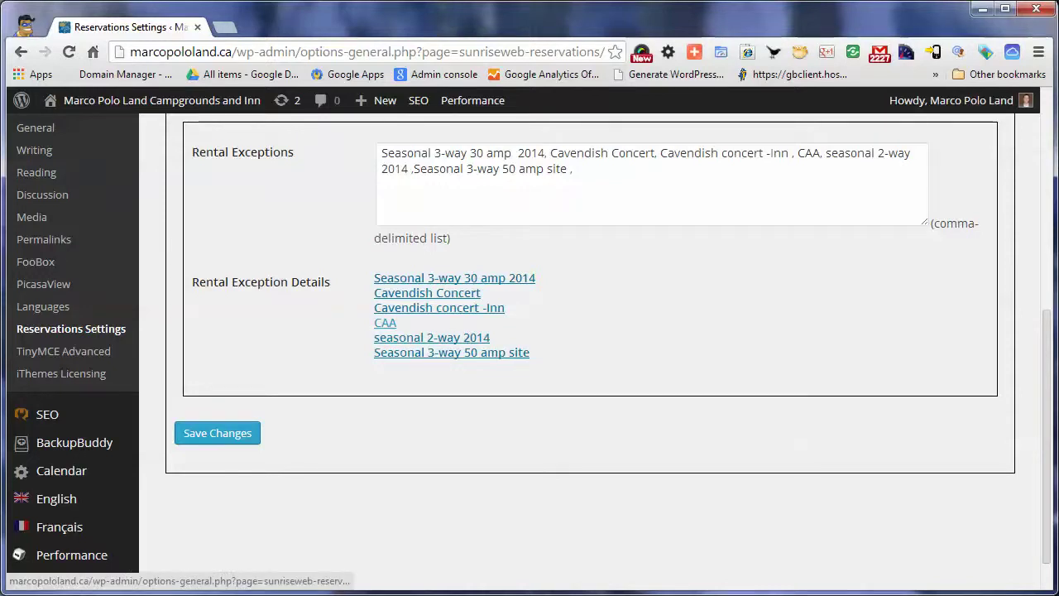
left_click(385, 323)
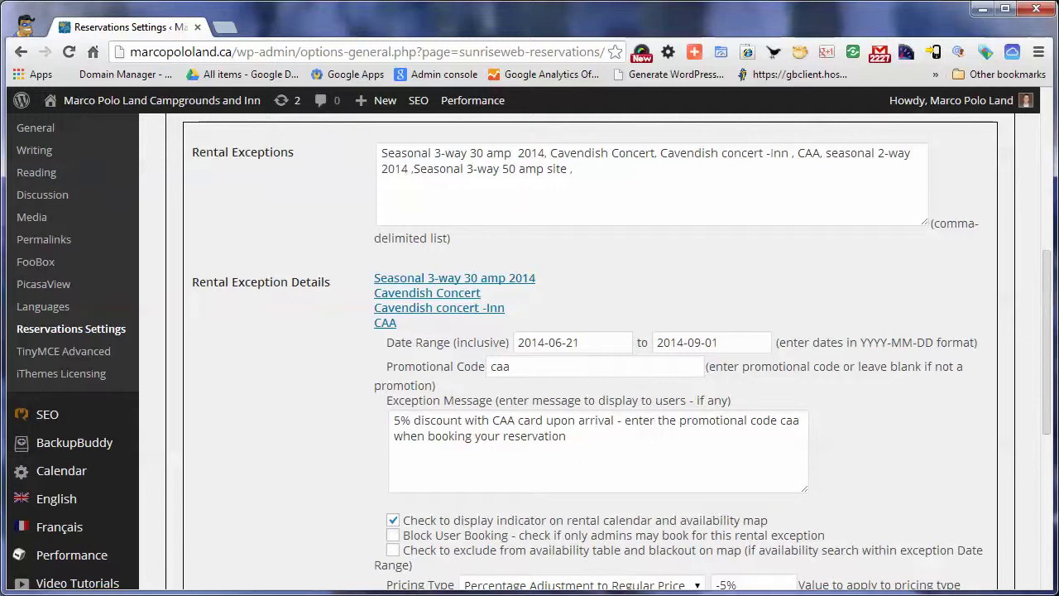
left_click_drag(1046, 342, 1046, 398)
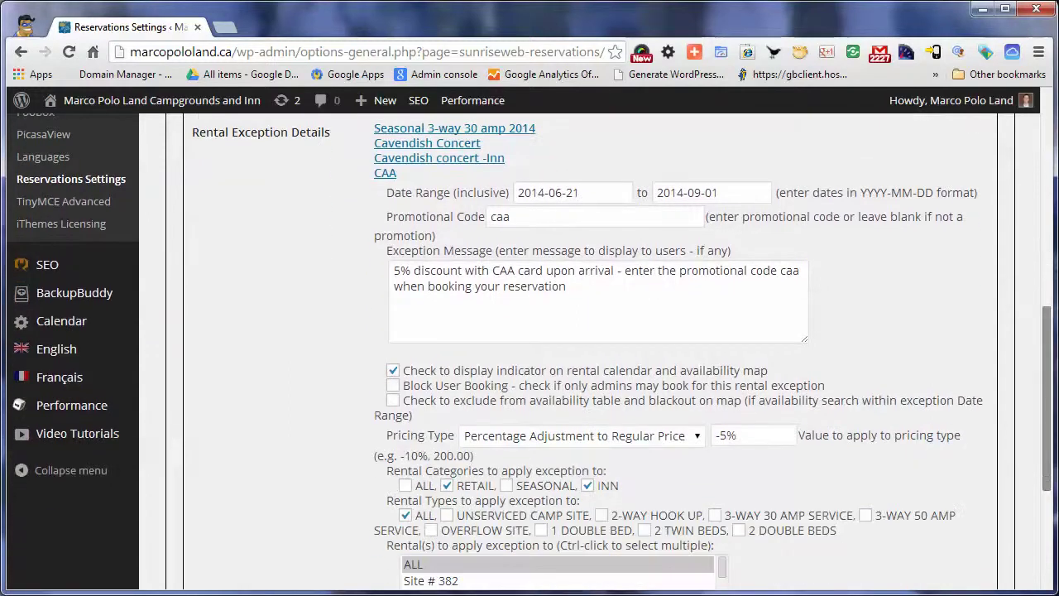
left_click(513, 217)
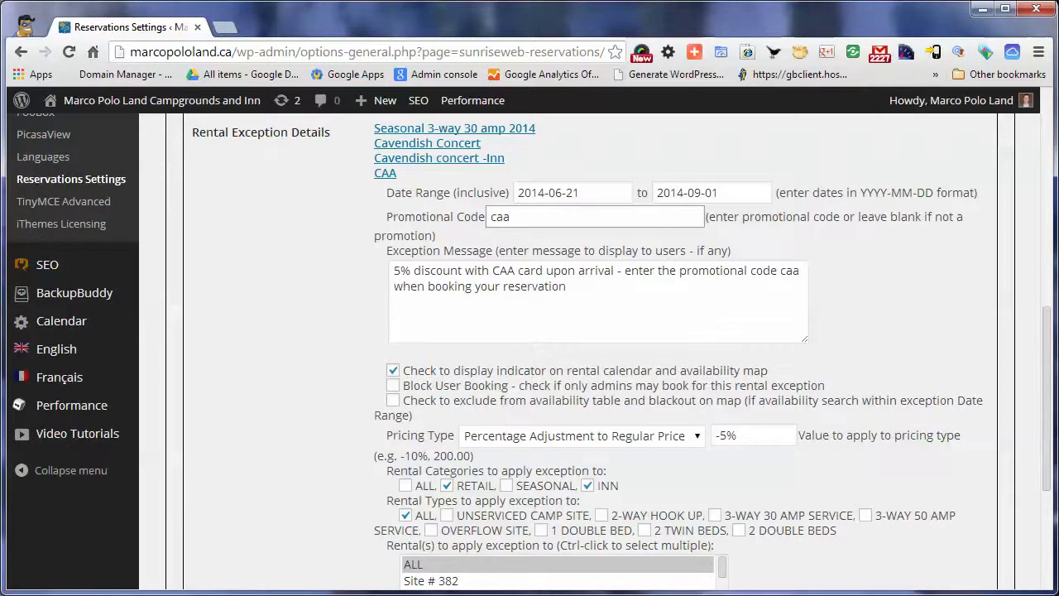
key("Tab")
key("ctrl+a")
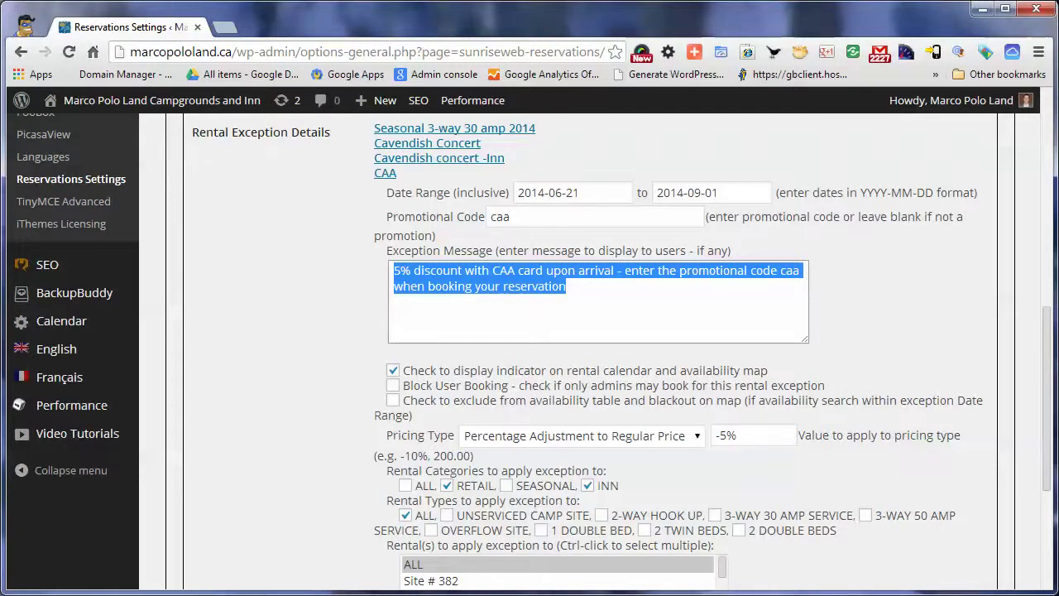
Check the CAA pricing type without changing it and choose ALL rentals
scroll(579, 348, "down", 2)
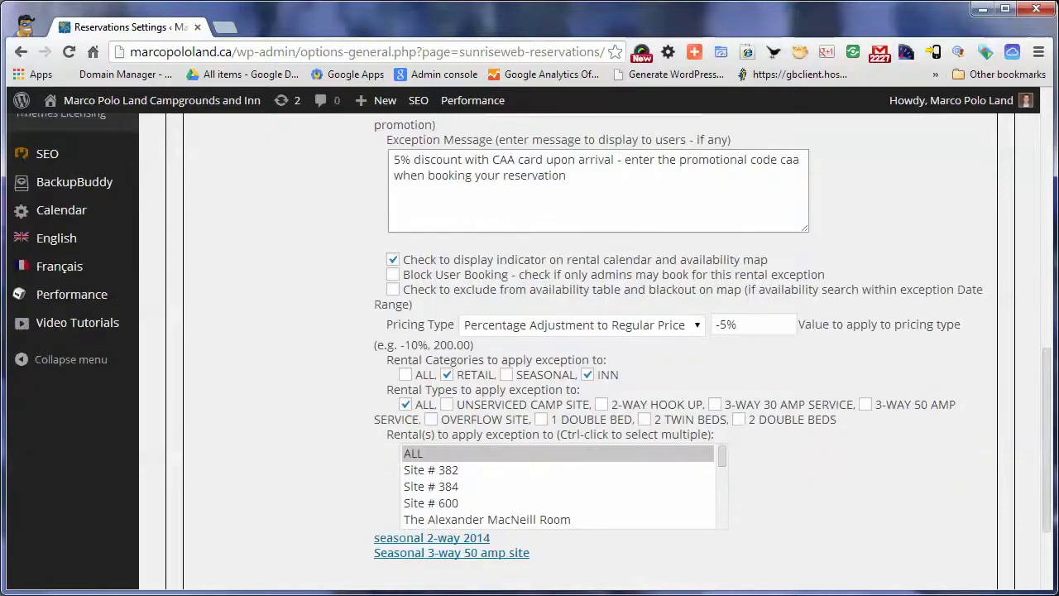
scroll(579, 348, "down", 2)
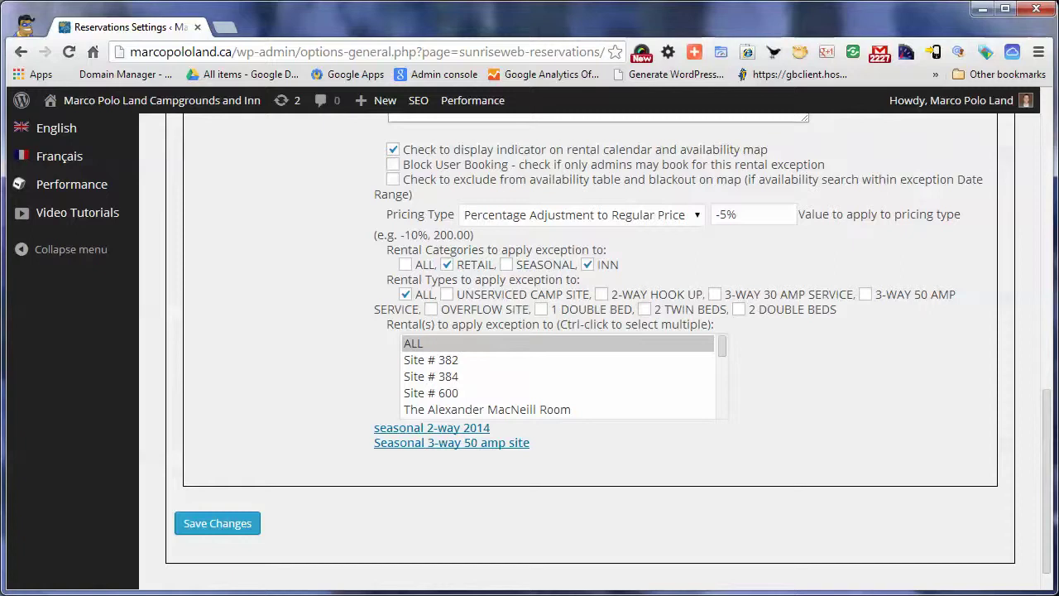
left_click(582, 215)
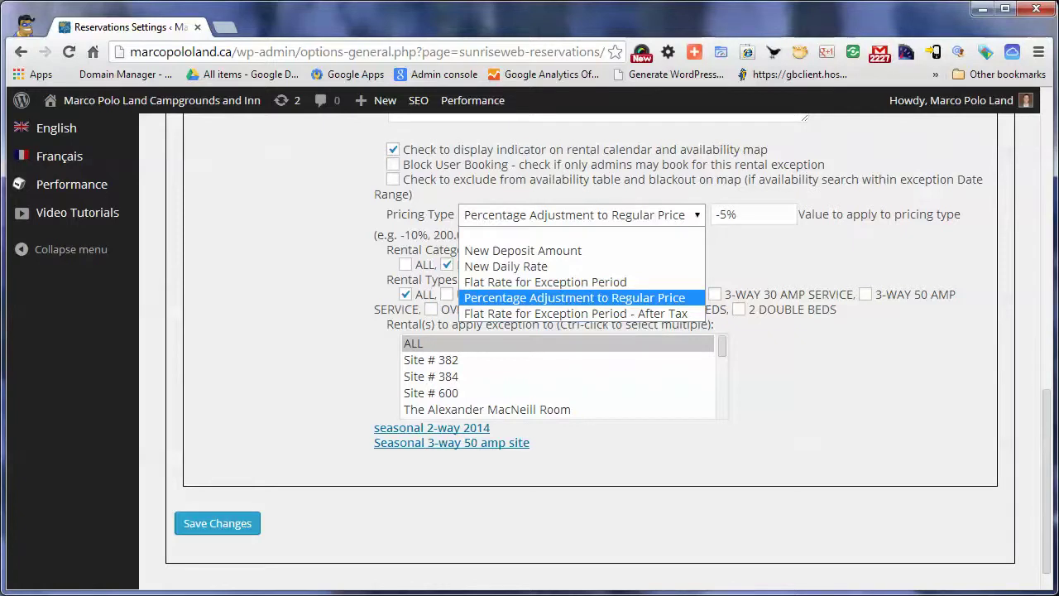
key("Escape")
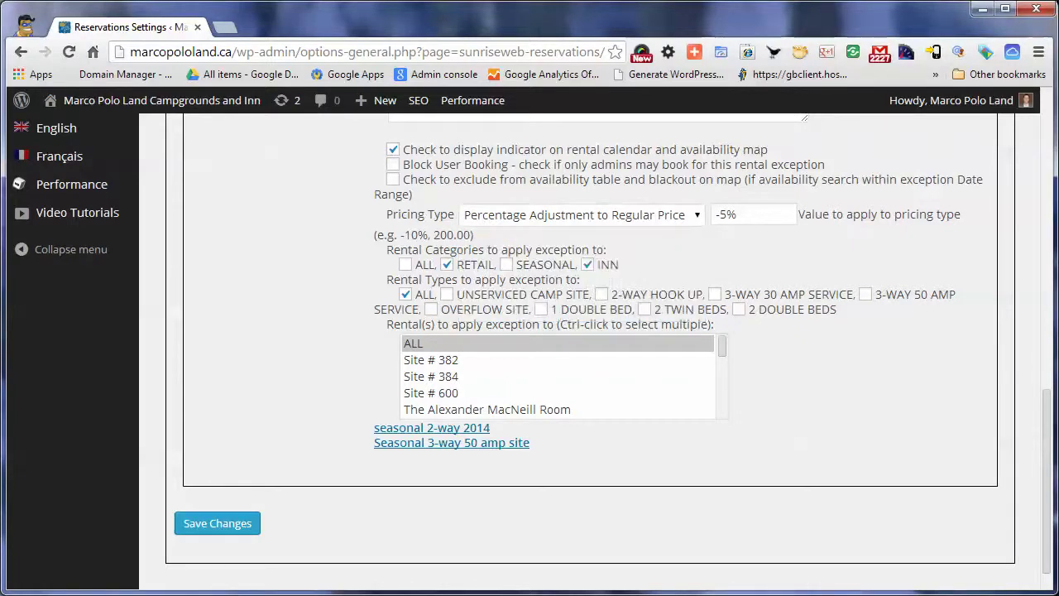
scroll(530, 351, "down", 1)
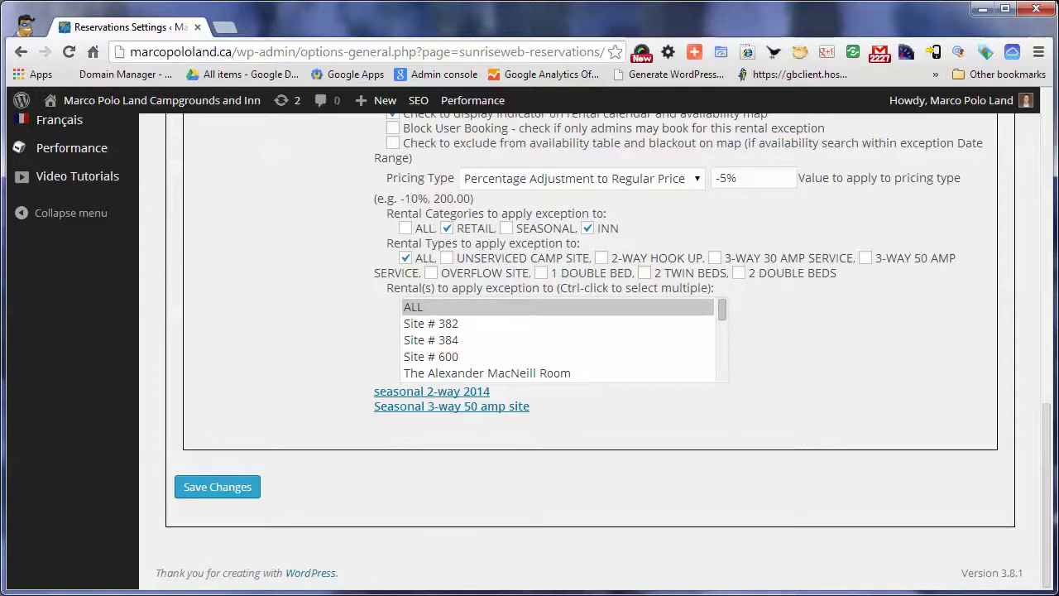
left_click(413, 307)
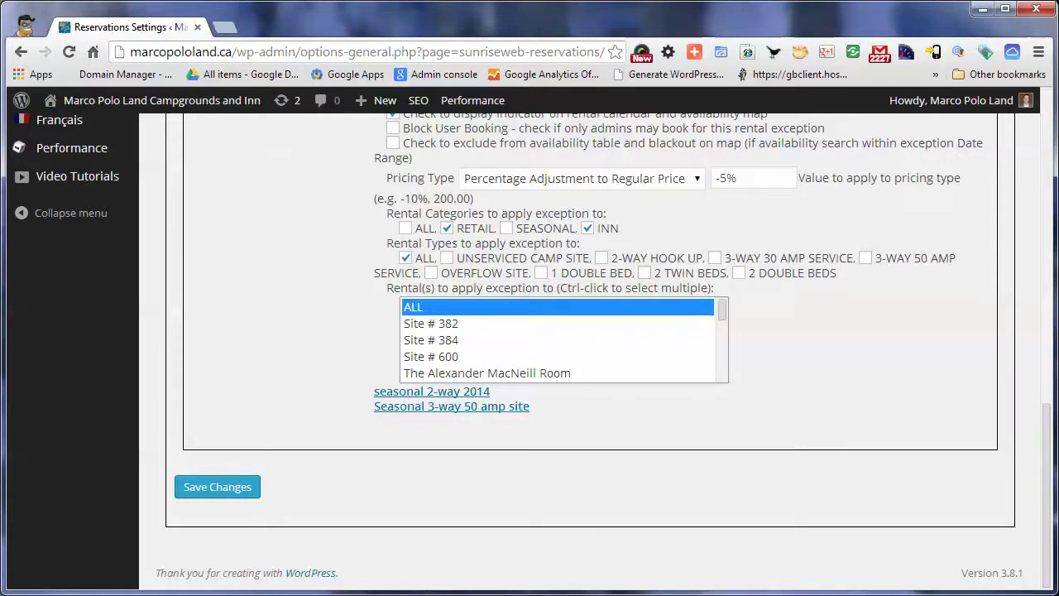
scroll(580, 347, "up", 5)
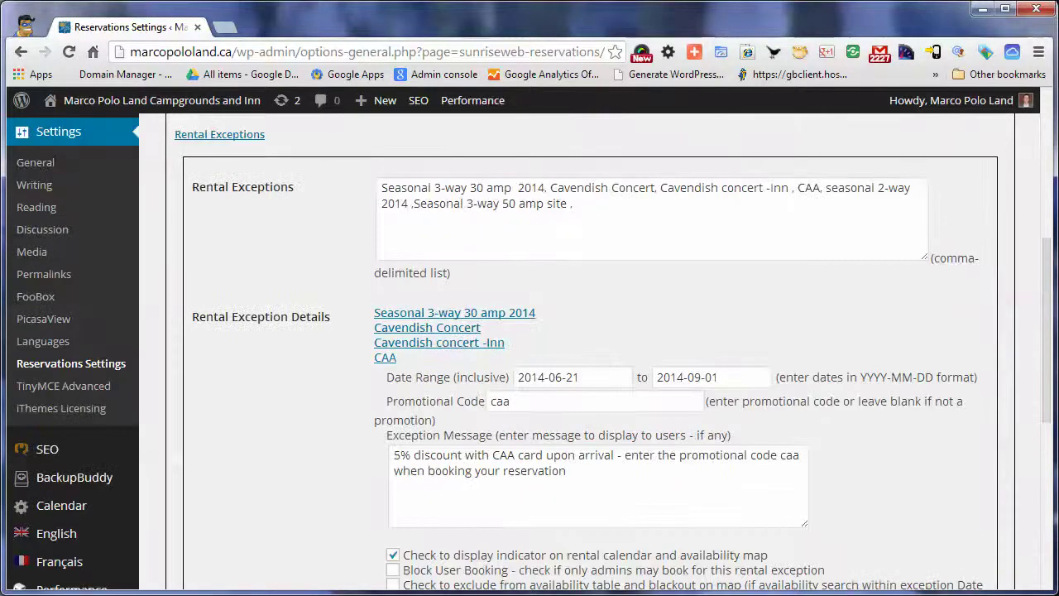
Collapse the CAA exception and review the Seasonal 3-way 50 amp site exception details
left_click(384, 356)
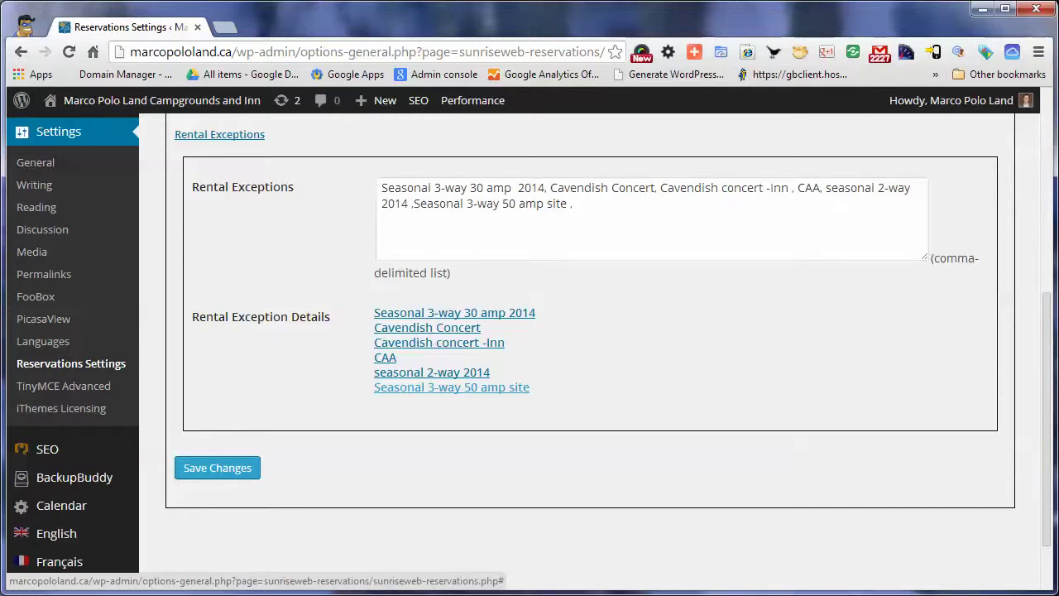
left_click(451, 386)
scroll(451, 387, "down", 3)
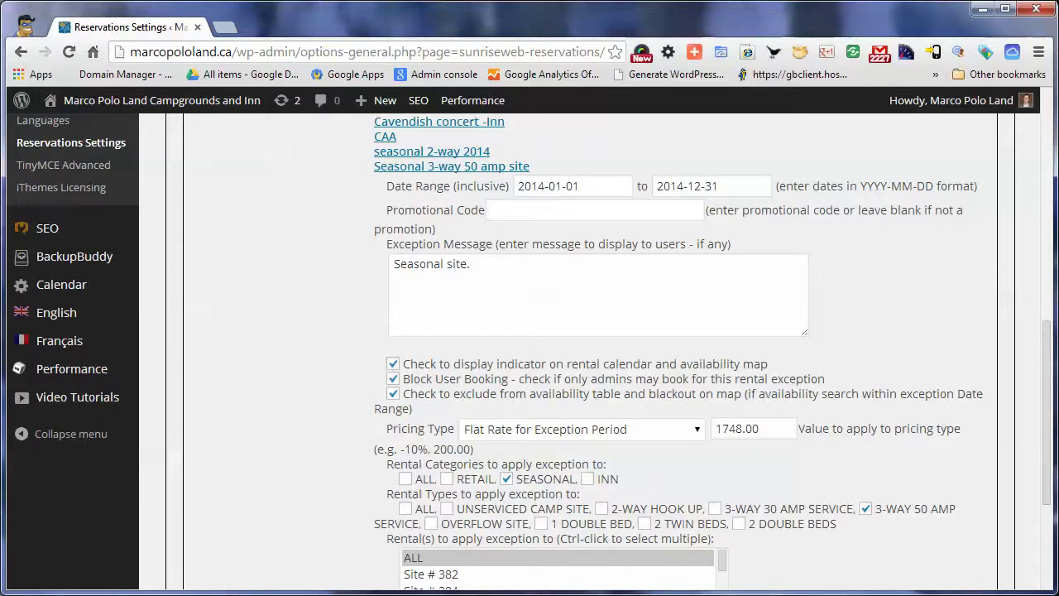
scroll(589, 348, "down", 1)
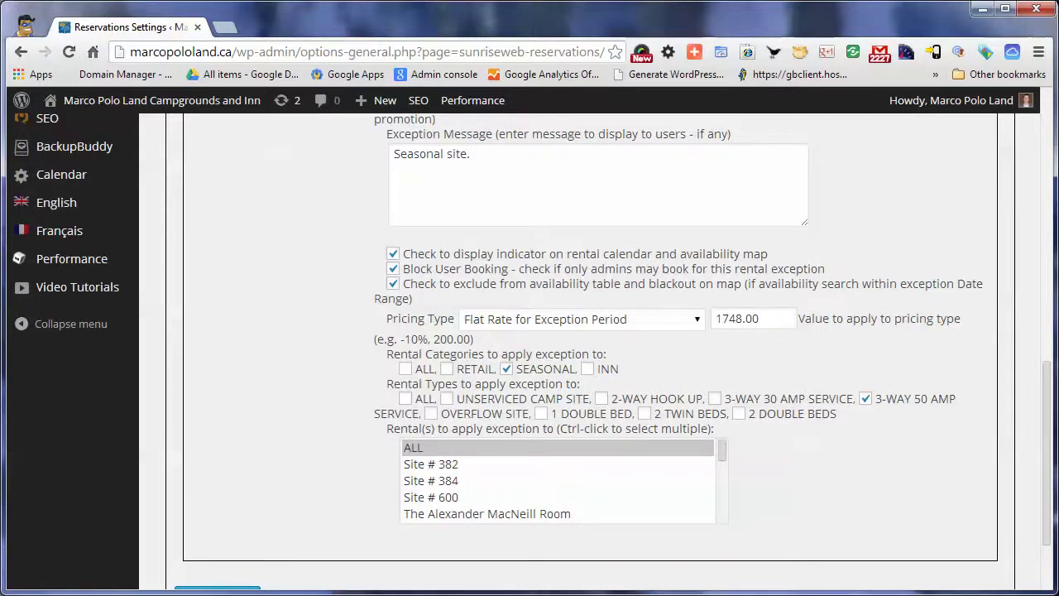
scroll(589, 347, "up", 1)
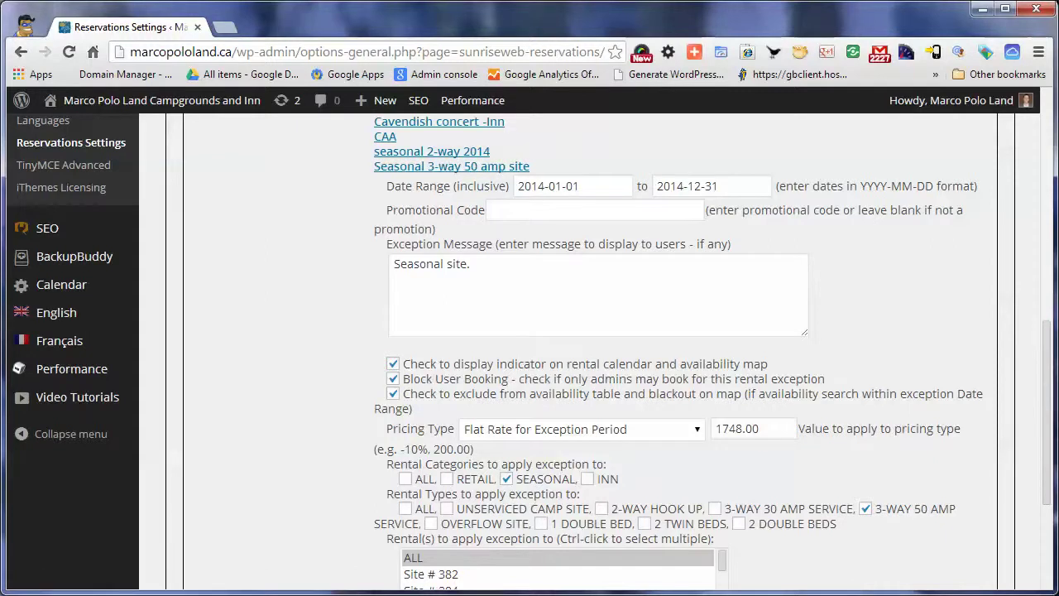
scroll(579, 347, "up", 1)
scroll(579, 347, "down", 1)
scroll(579, 347, "down", 1)
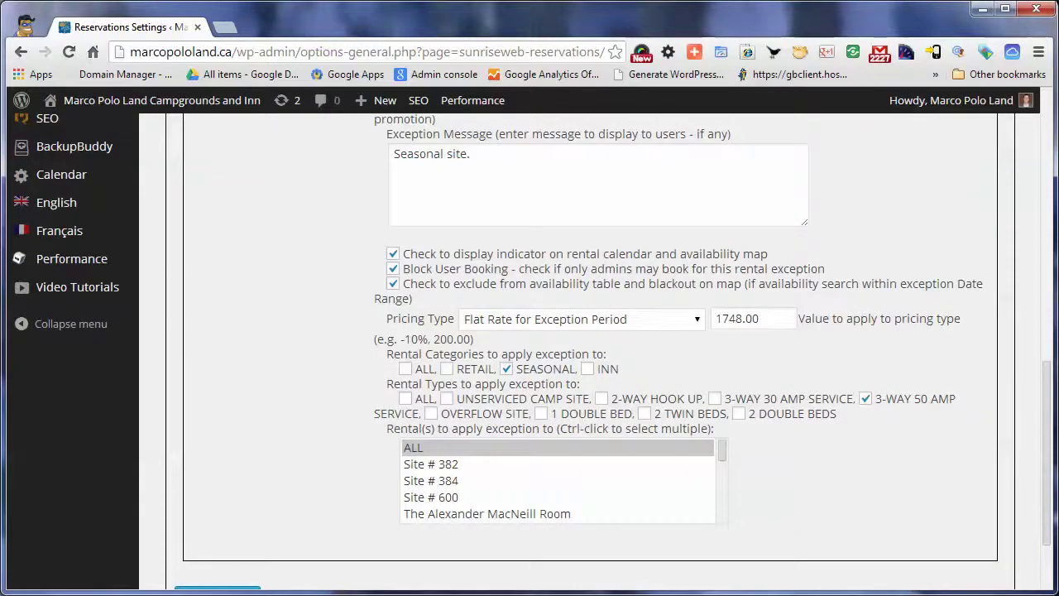
Collapse the Rental Exceptions settings section
scroll(219, 246, "up", 4)
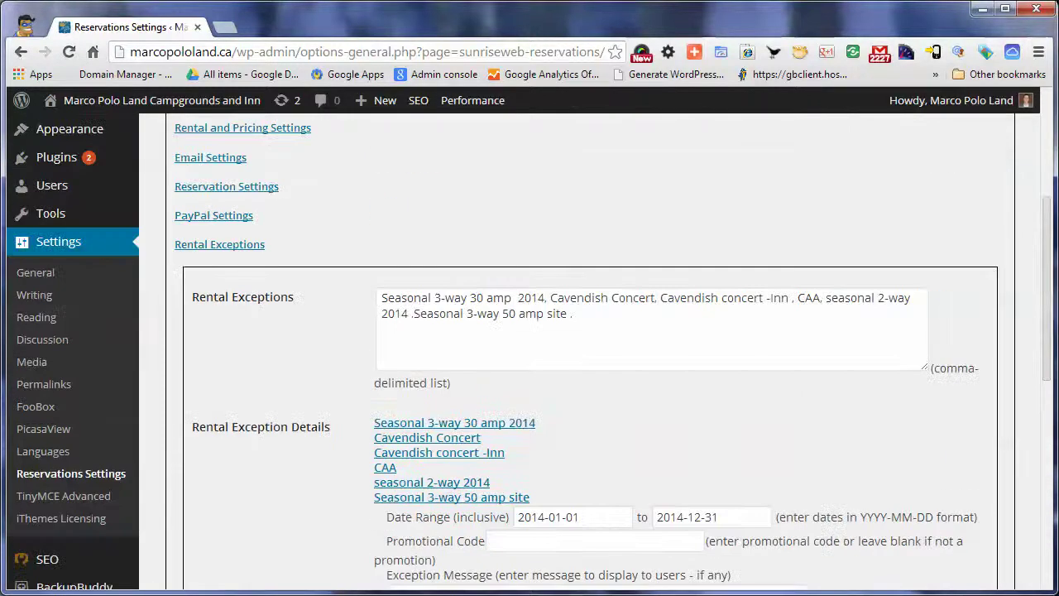
left_click(219, 246)
scroll(219, 245, "up", 2)
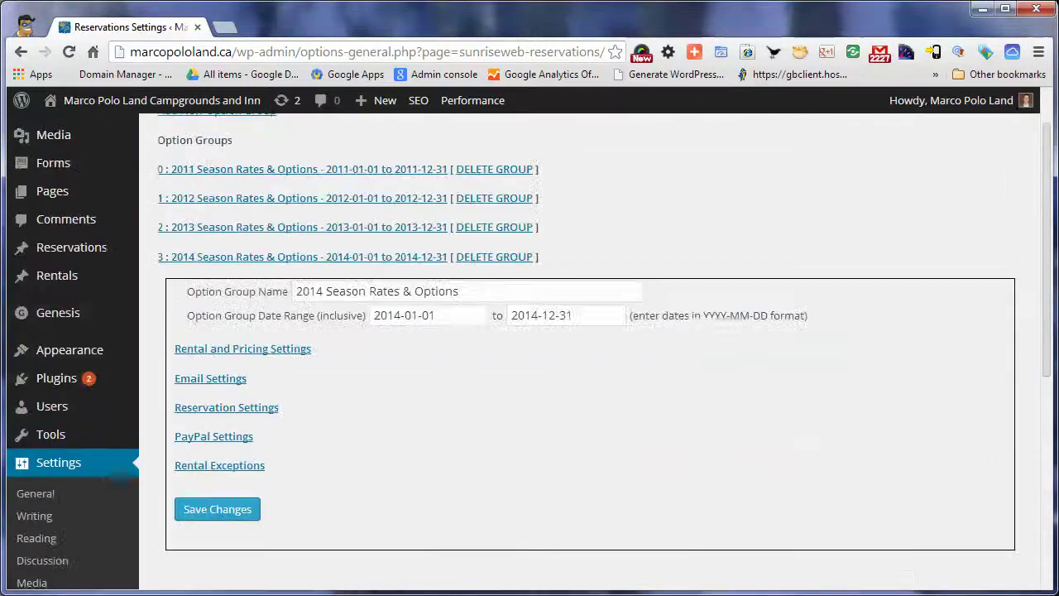
Collapse the 2014 group and expand 2011 Season Rates & Options
scroll(579, 331, "up", 1)
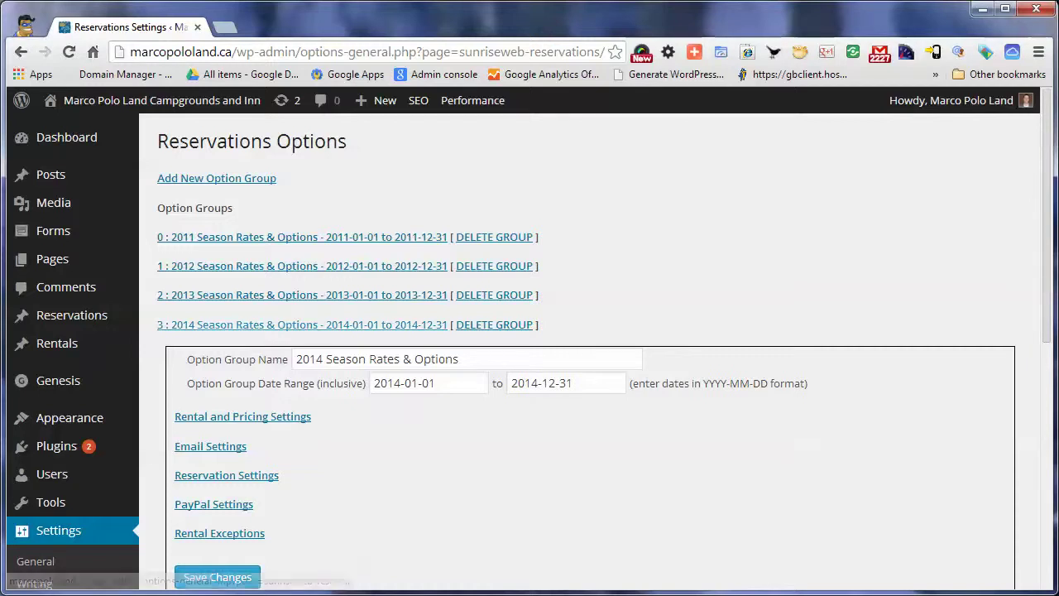
left_click(281, 324)
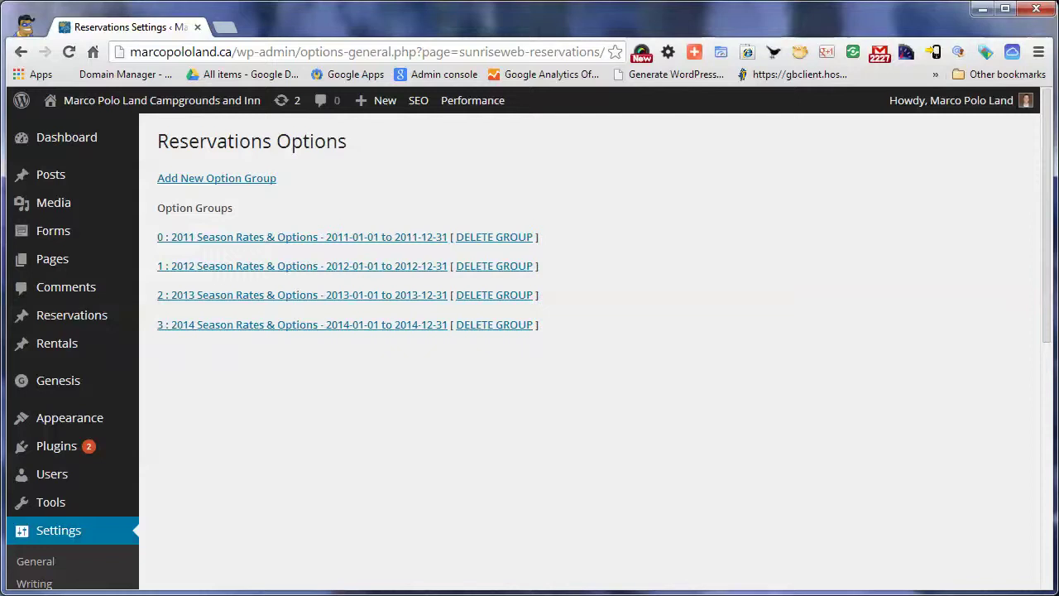
left_click(302, 236)
scroll(589, 348, "down", 2)
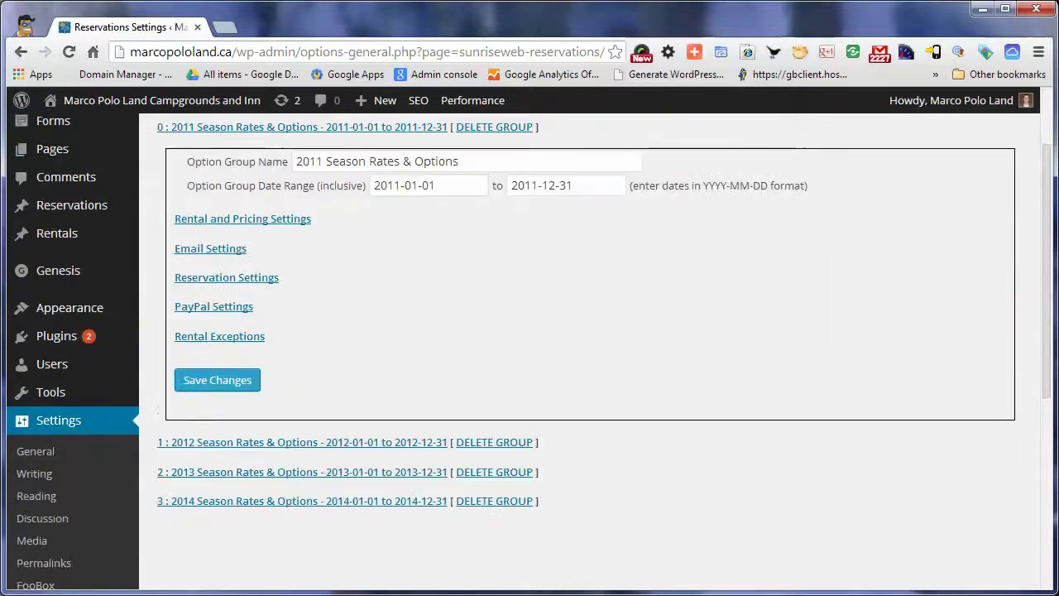
Review the 2011 3-WAY 30 AMP SERVICE seasonal prices, then collapse the 2011 group
left_click(242, 219)
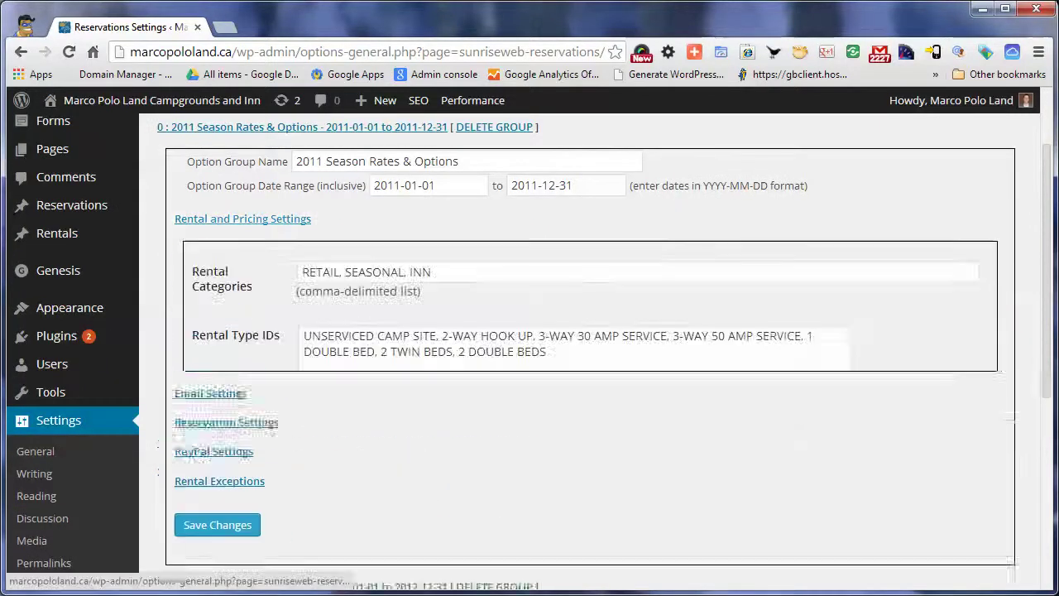
scroll(242, 218, "down", 7)
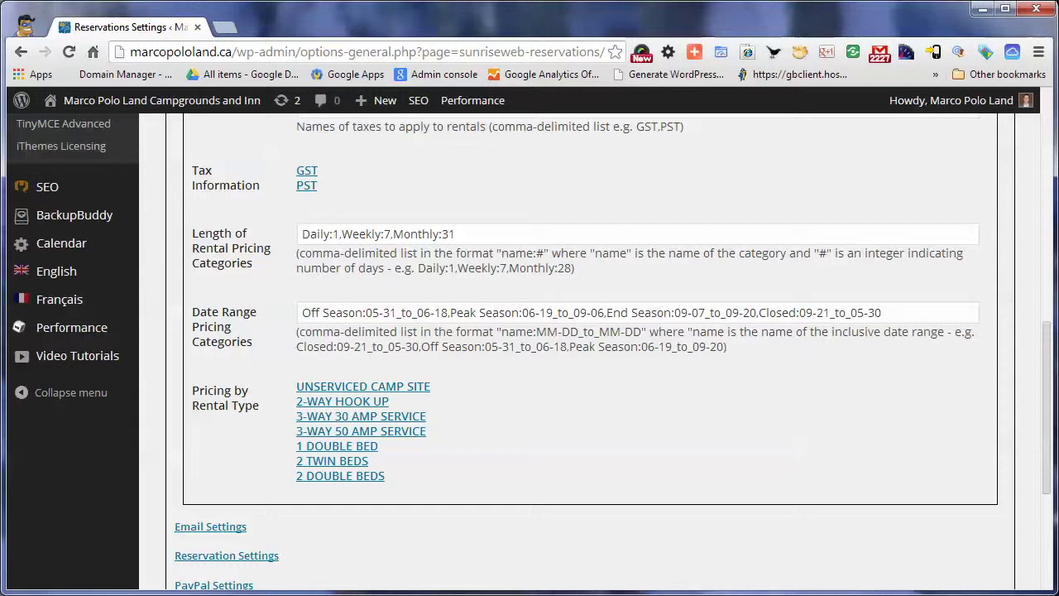
left_click(361, 416)
scroll(361, 417, "down", 4)
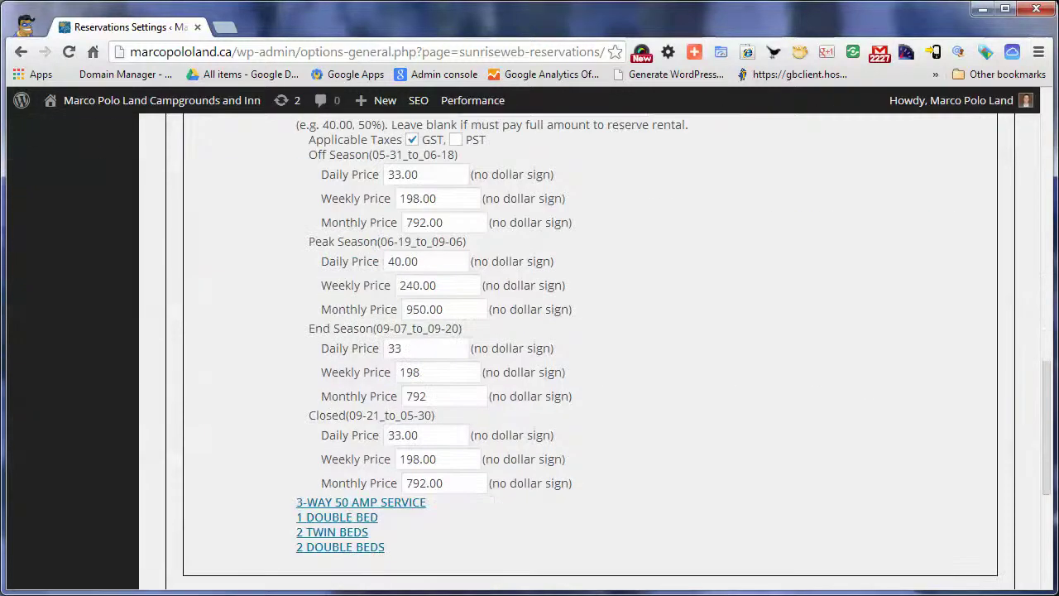
scroll(579, 348, "up", 5)
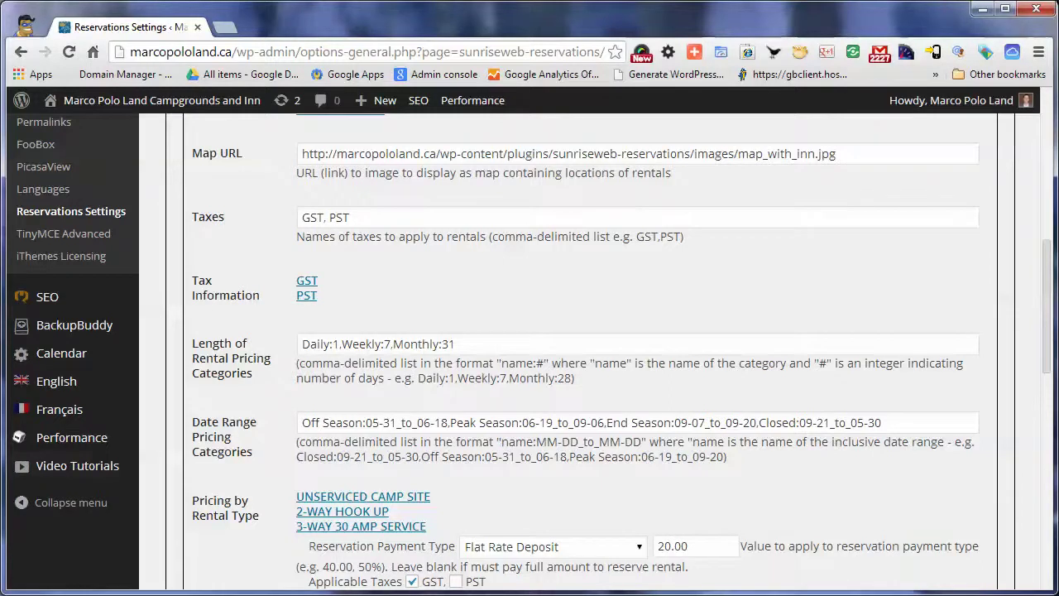
scroll(579, 348, "up", 7)
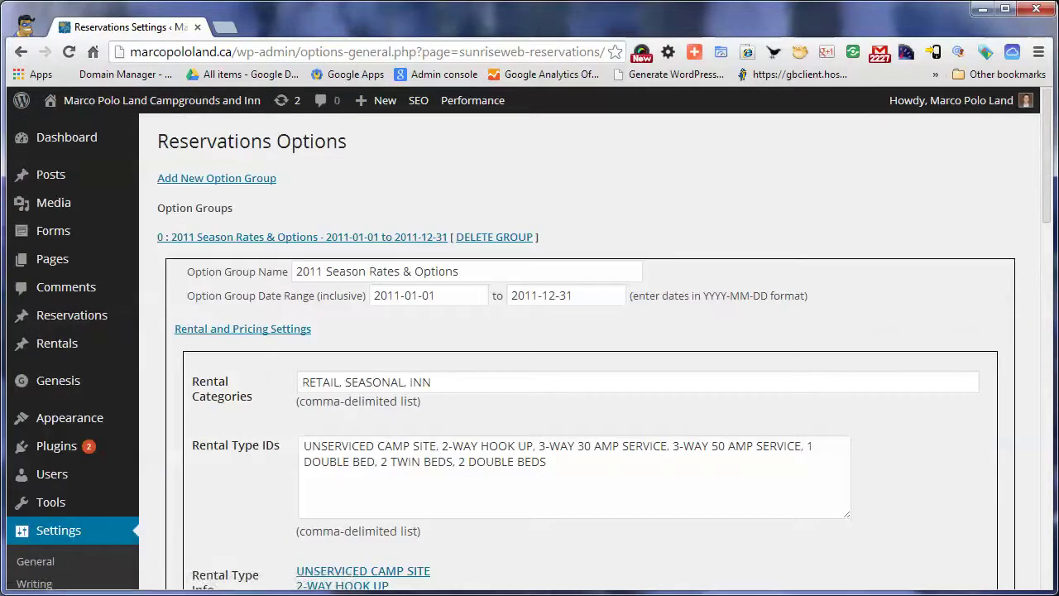
left_click(432, 237)
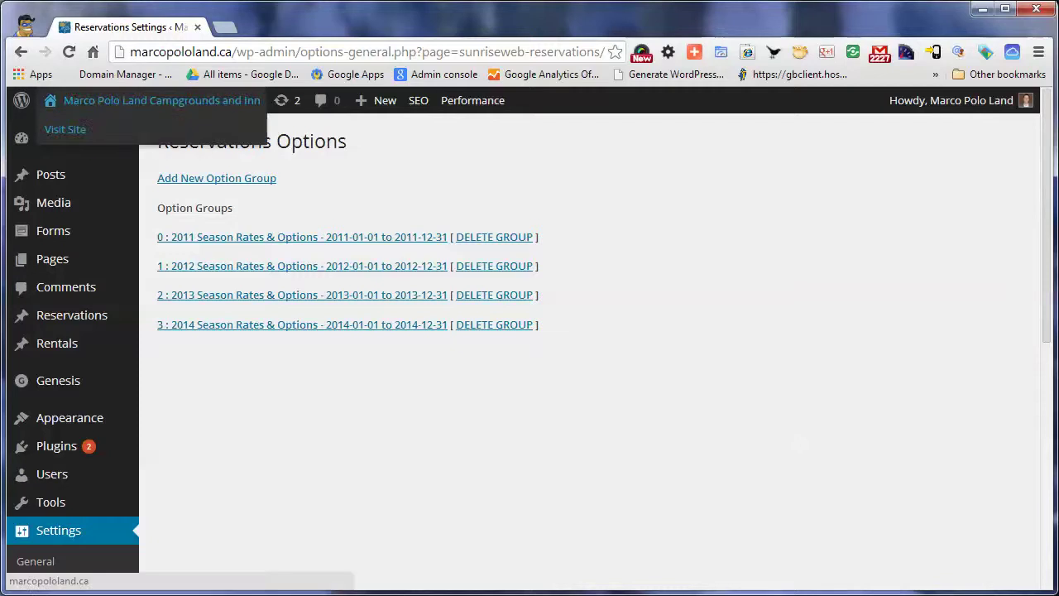
Visit the public Marco Polo Land homepage and head to its Reservations menu
left_click(161, 100)
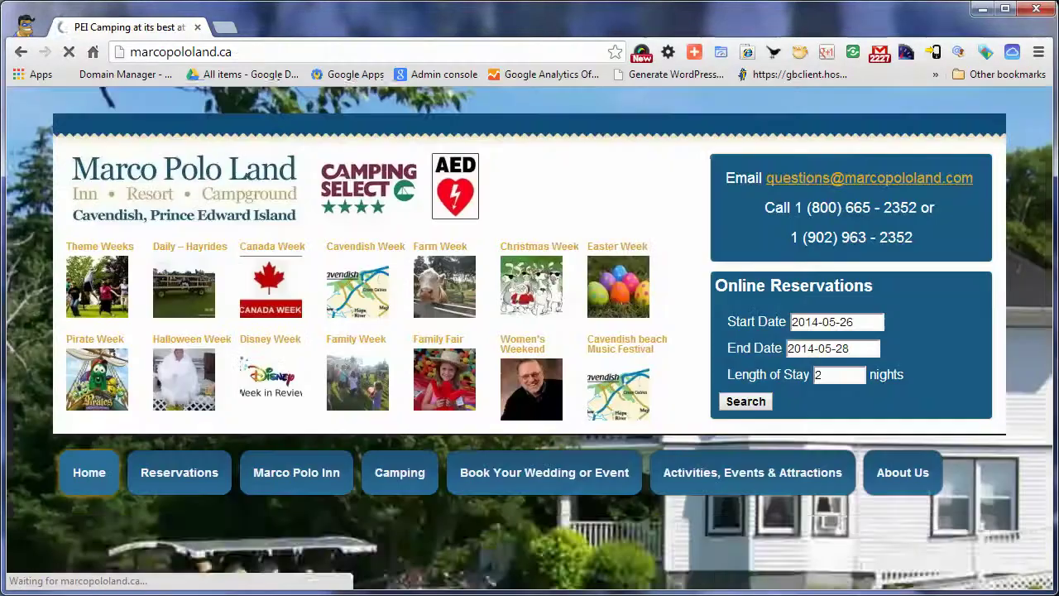
scroll(526, 383, "down", 4)
scroll(525, 347, "down", 1)
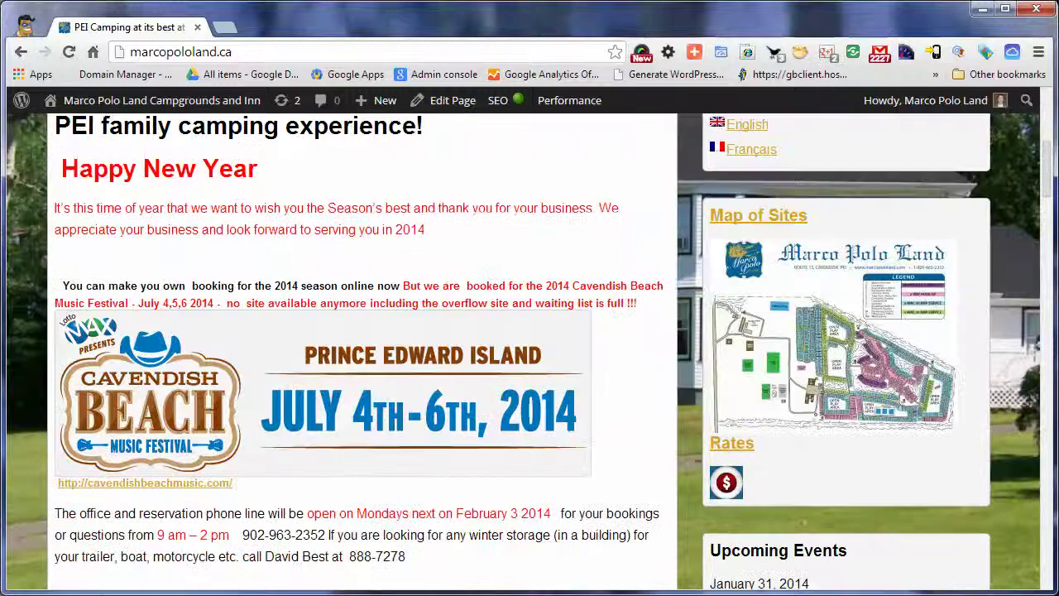
scroll(525, 347, "up", 3)
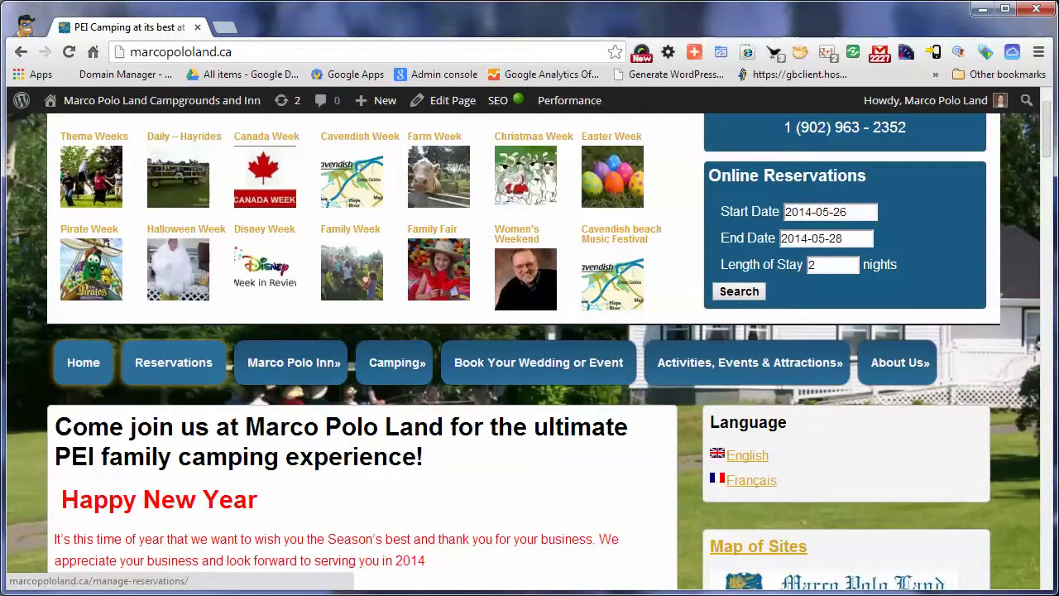
left_click(174, 363)
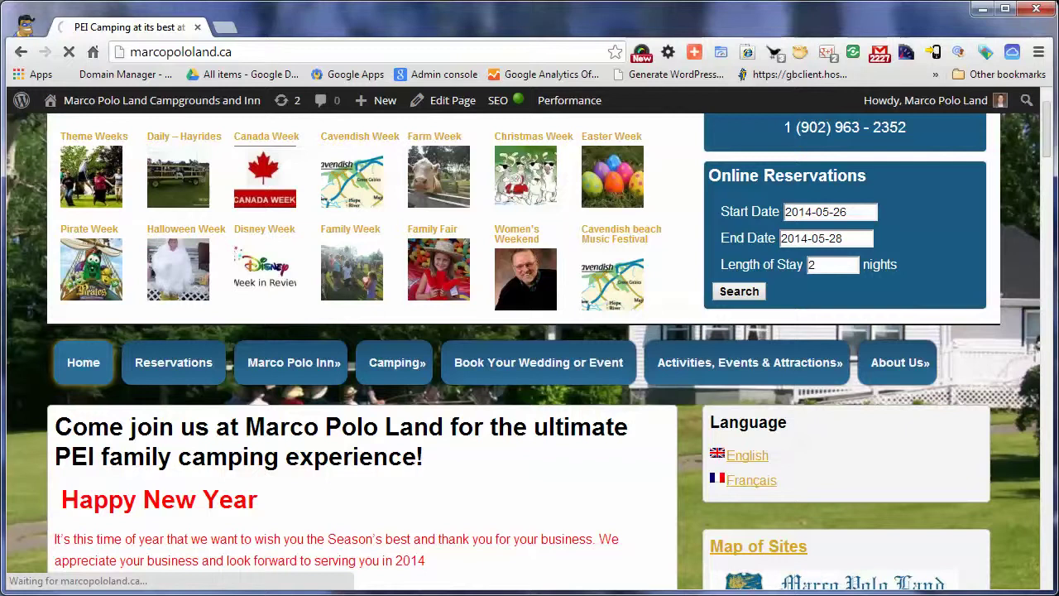
Open the public manage-reservations page and look over its contents
left_click(173, 363)
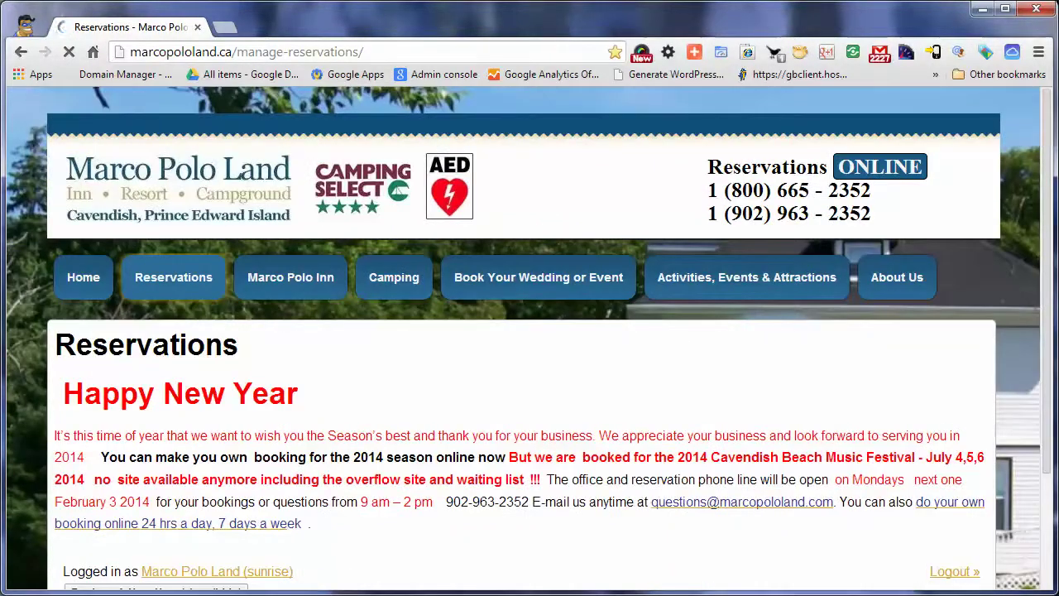
scroll(530, 348, "down", 3)
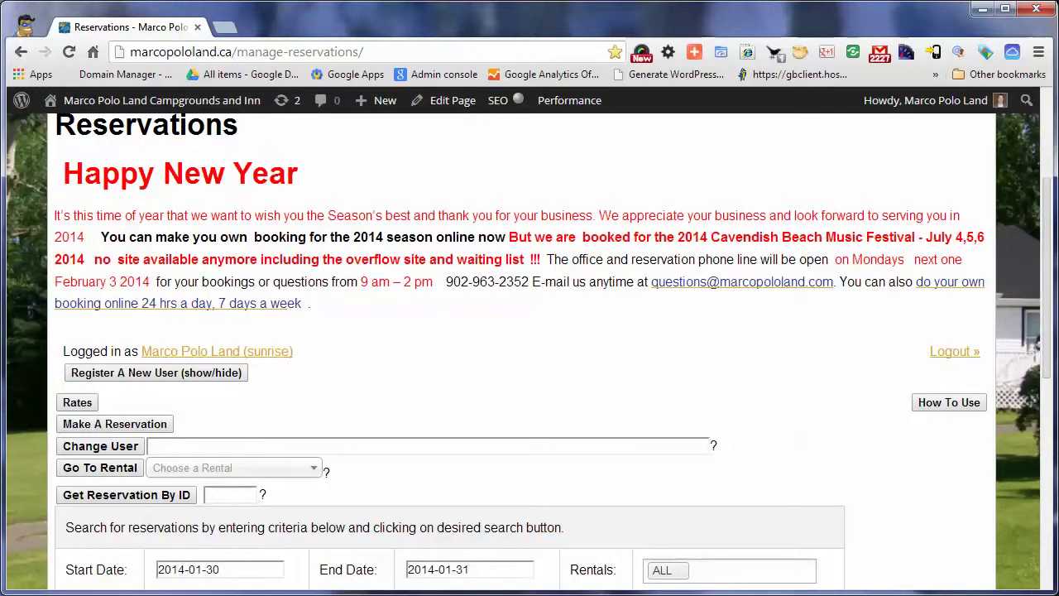
scroll(530, 347, "down", 3)
scroll(530, 348, "down", 3)
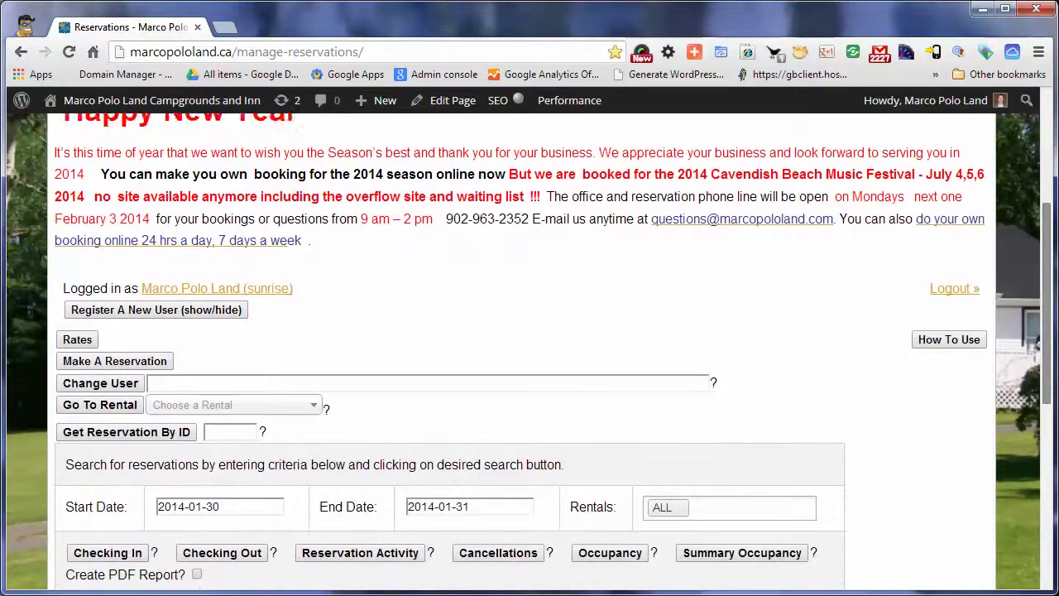
scroll(530, 348, "down", 1)
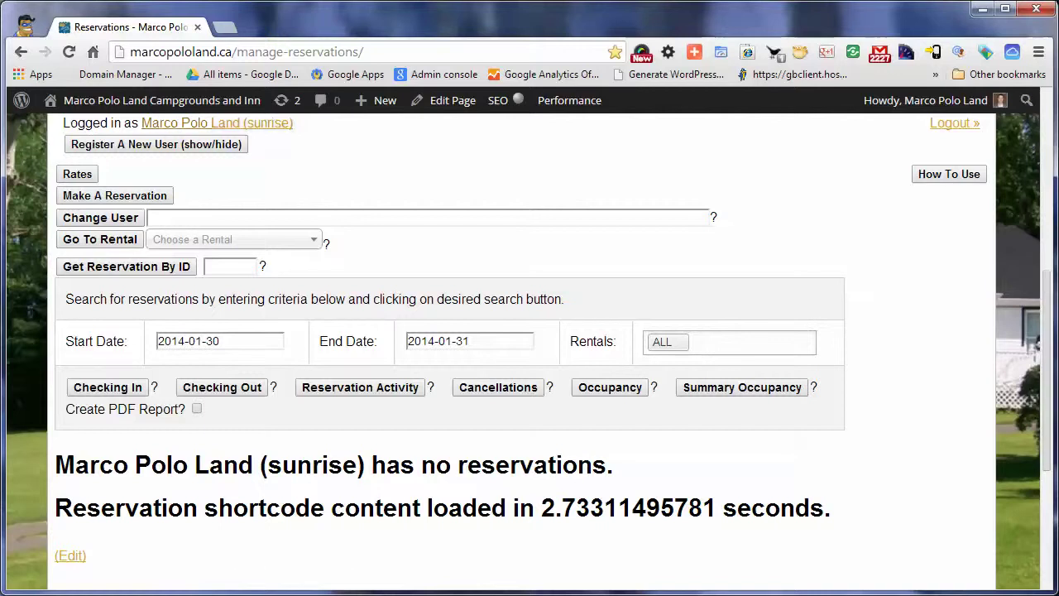
Show and hide the Register A New User form, then bring up Make A Reservation
left_click(156, 144)
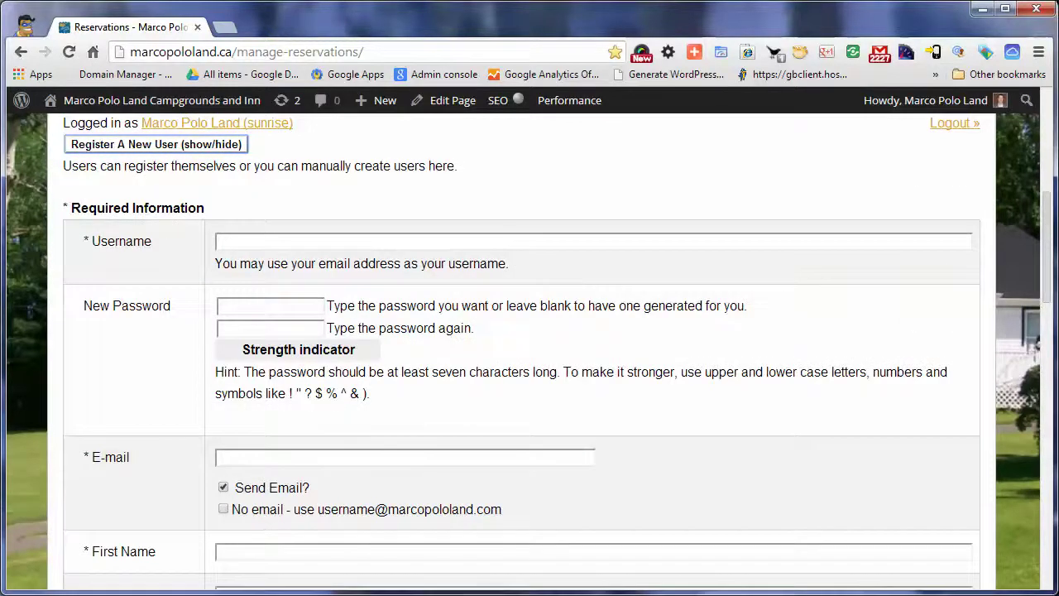
scroll(529, 348, "down", 3)
scroll(529, 348, "down", 3)
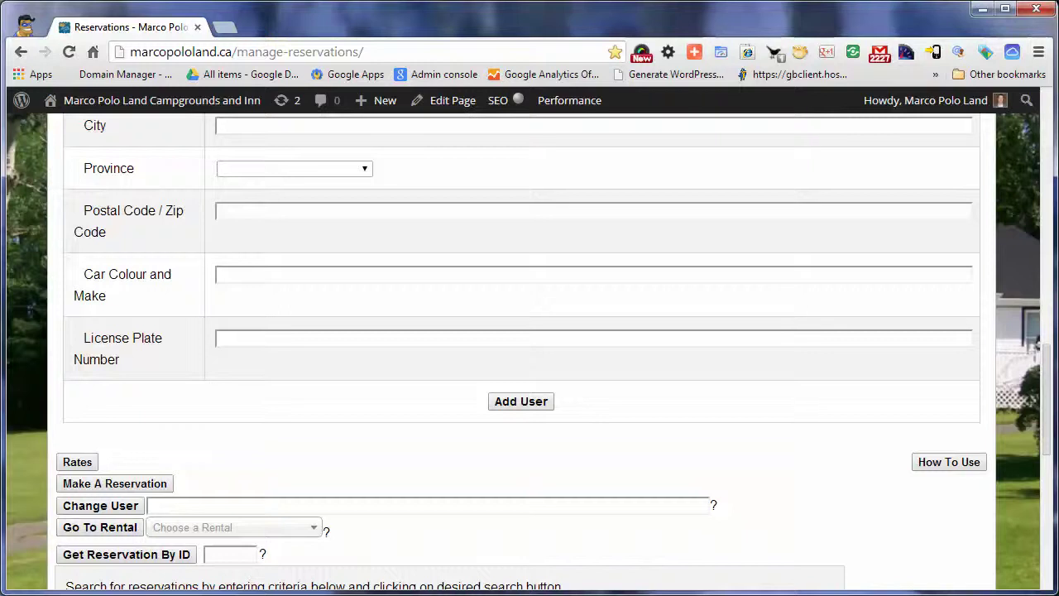
scroll(530, 347, "up", 6)
scroll(530, 347, "up", 5)
left_click(156, 255)
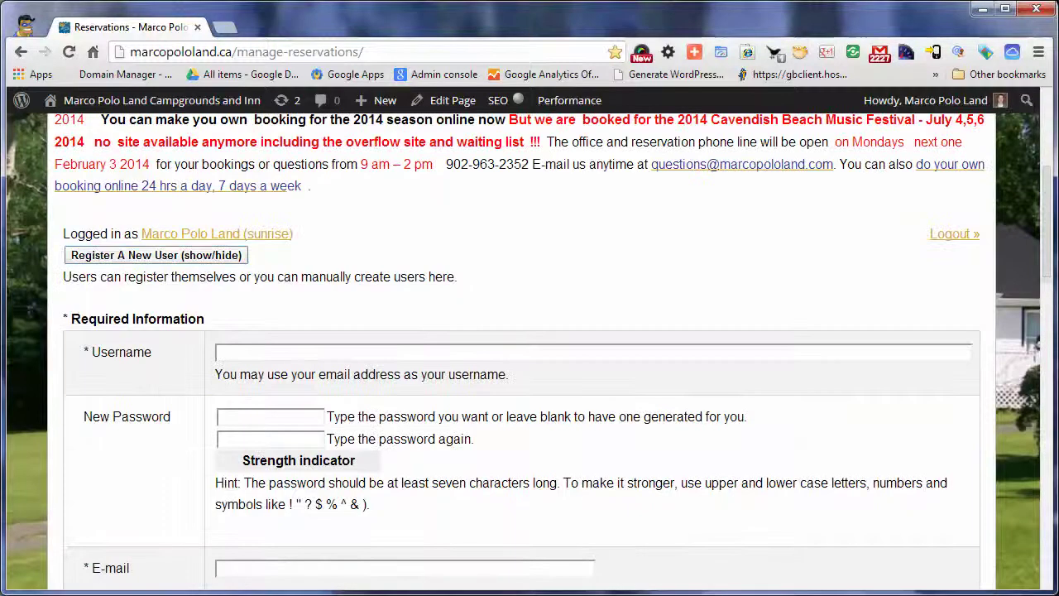
left_click(114, 306)
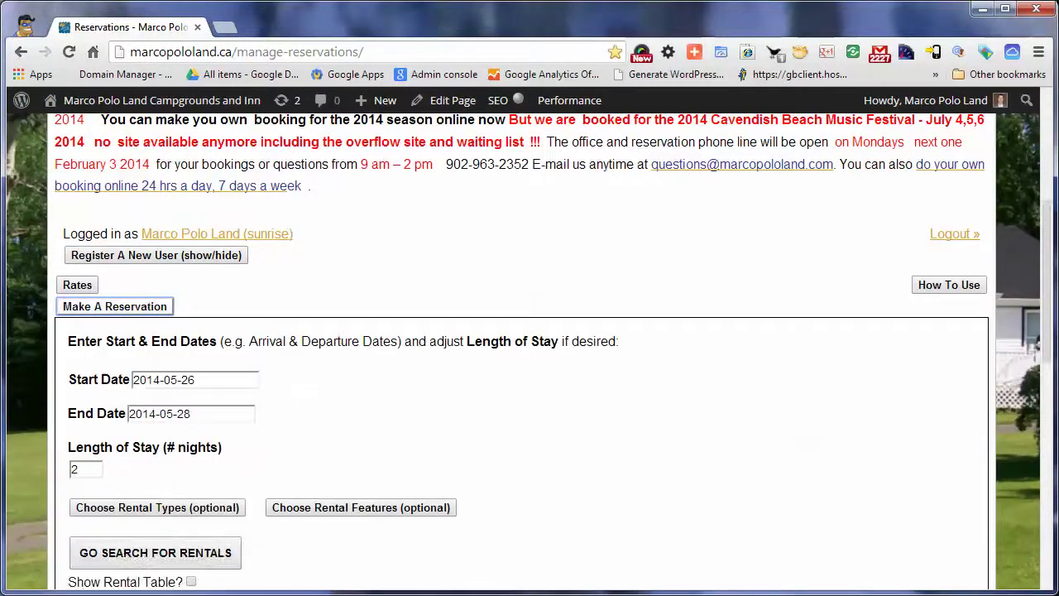
Search rentals for the chosen dates, then resize the browser to 16:9 HD for YouTube
scroll(529, 348, "down", 3)
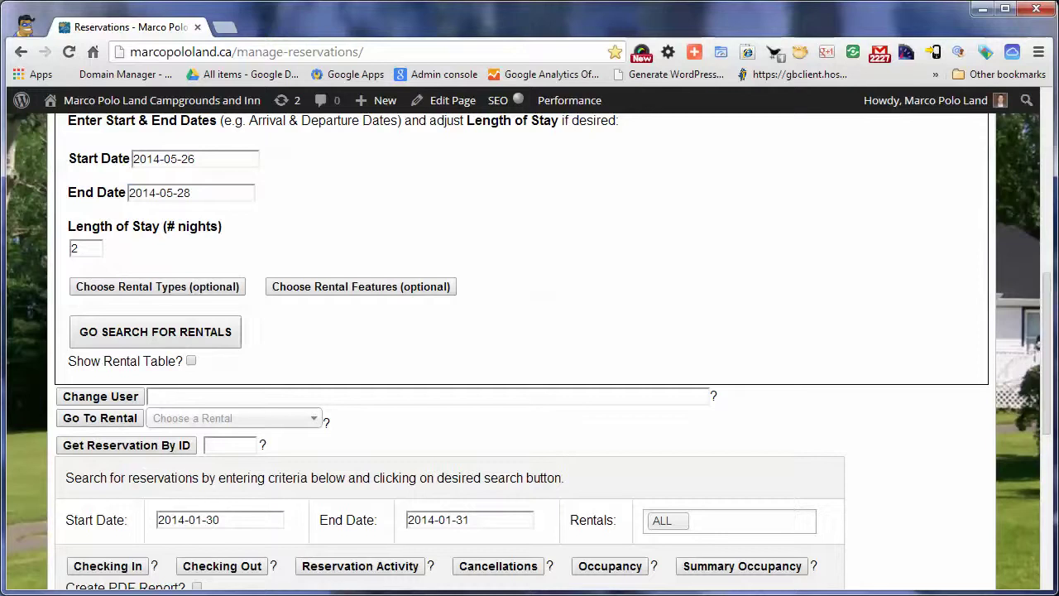
left_click(155, 332)
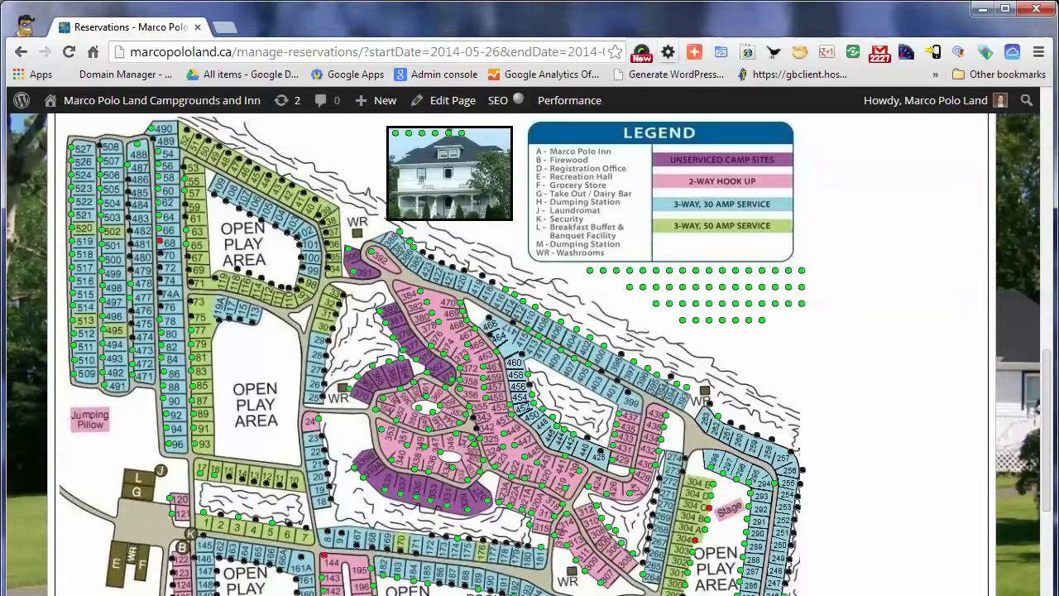
mouse_move(164, 155)
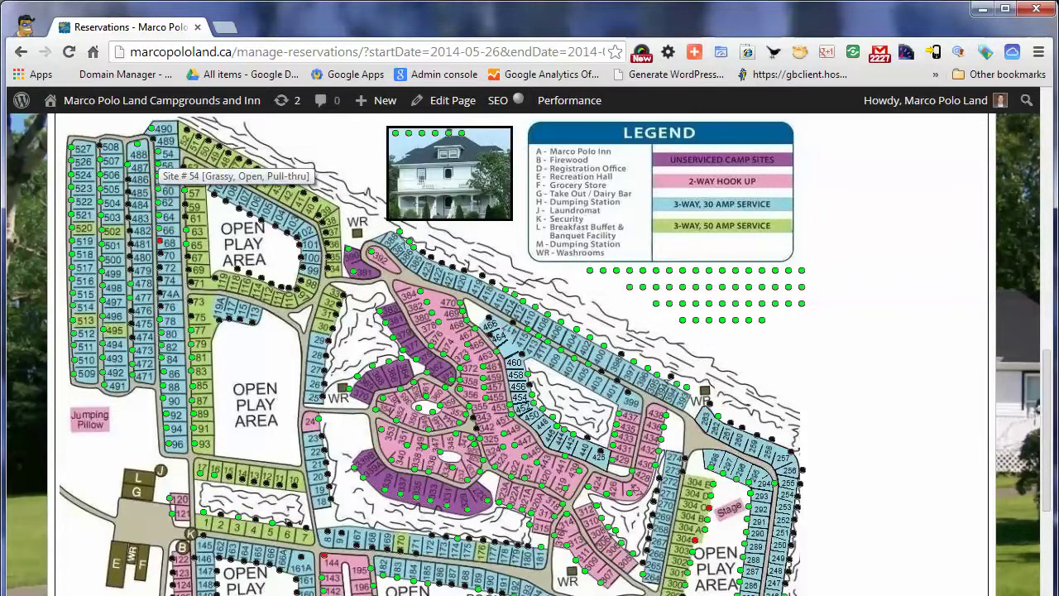
mouse_move(199, 144)
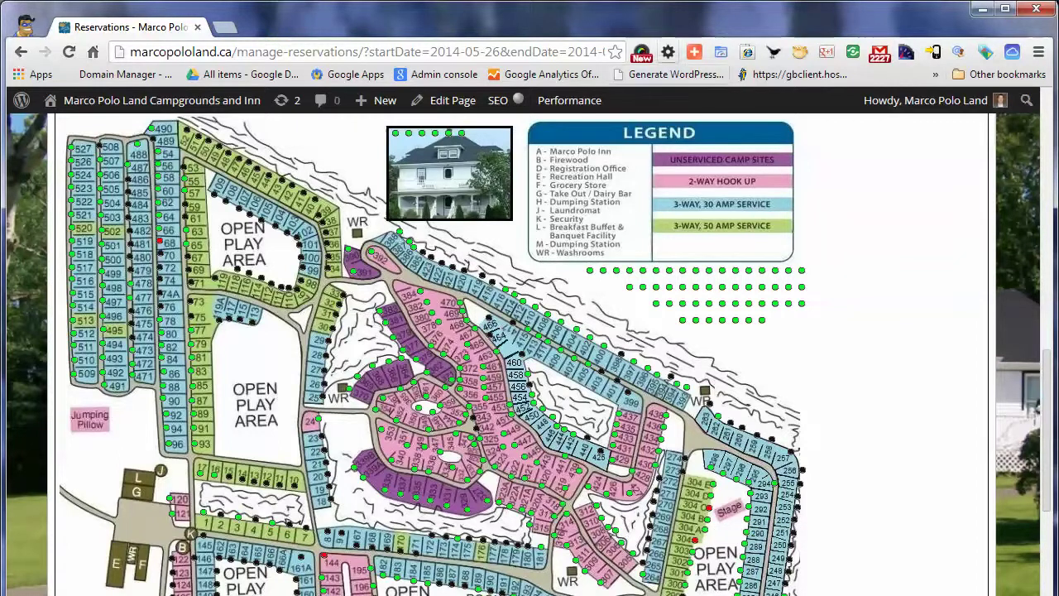
left_click(667, 51)
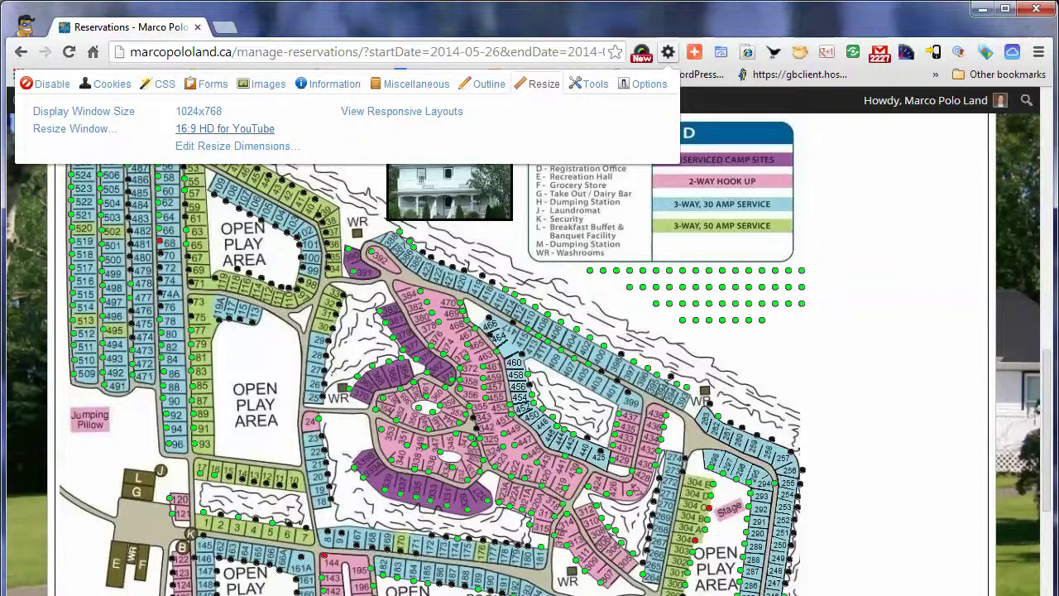
left_click(224, 128)
Scroll down to the reservation search form below the site map
scroll(224, 128, "down", 3)
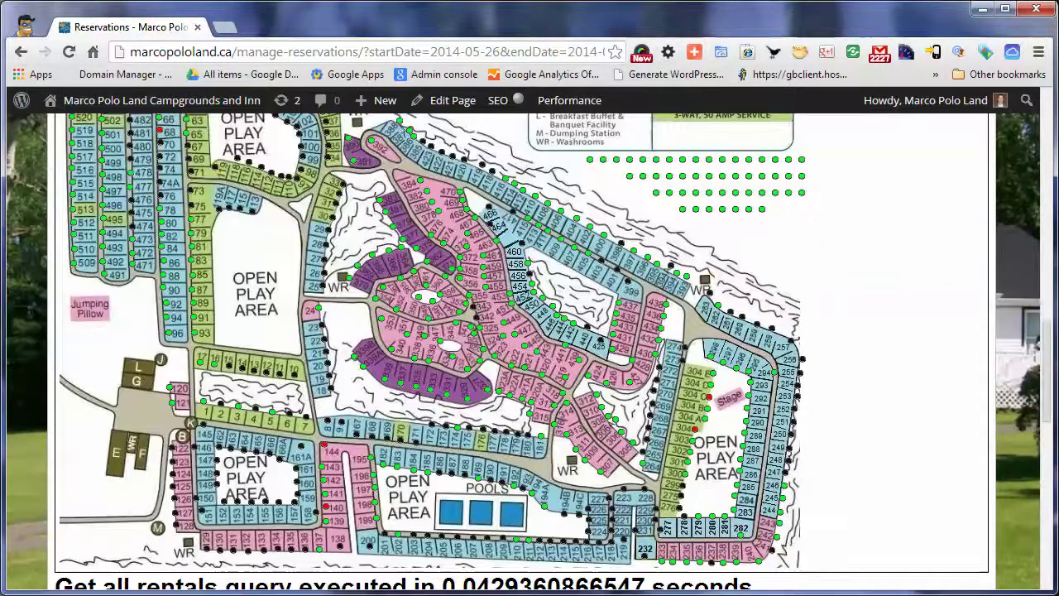
scroll(224, 129, "down", 3)
scroll(521, 348, "down", 4)
scroll(522, 348, "up", 1)
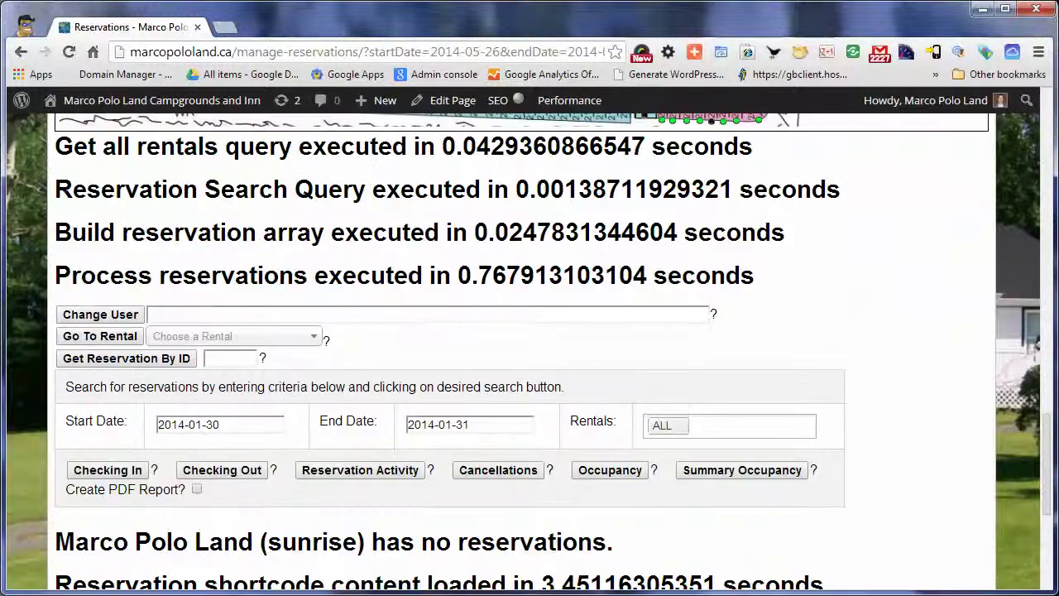
scroll(521, 347, "down", 2)
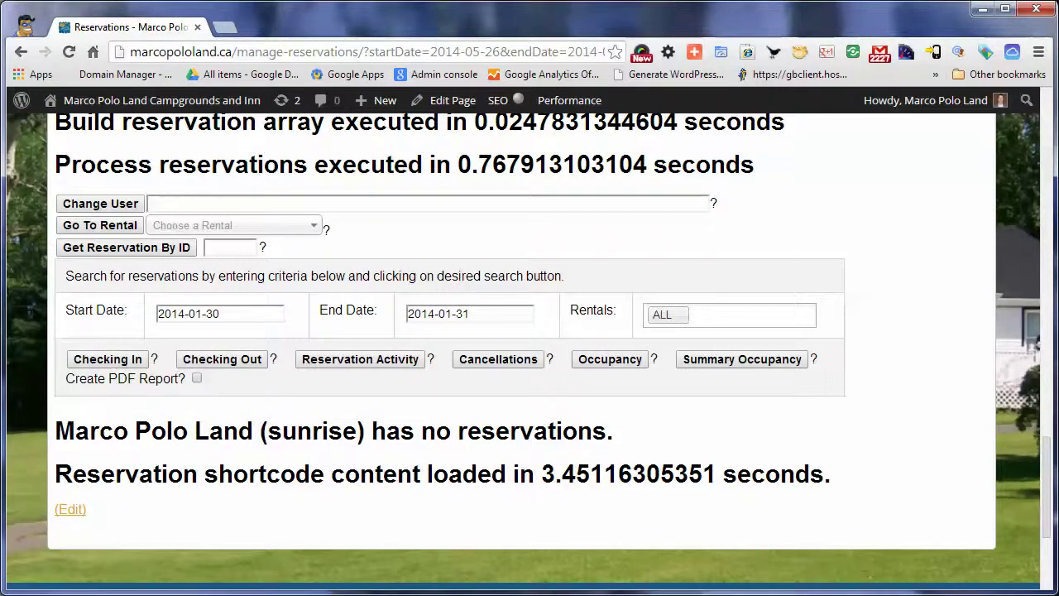
scroll(522, 347, "down", 2)
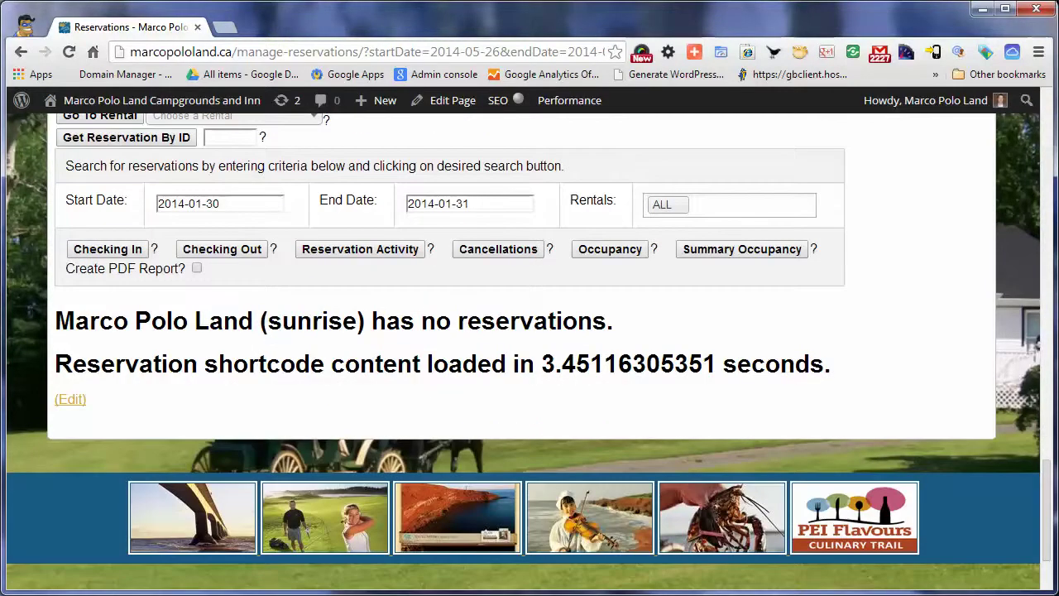
scroll(522, 347, "up", 2)
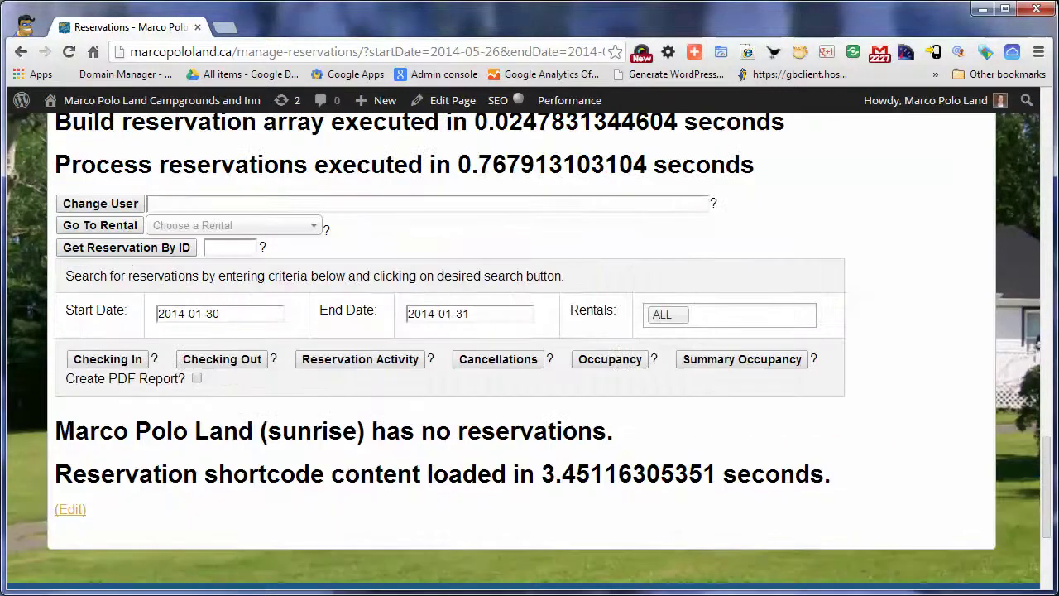
Enter the customer's name in Change User and pick their main account from the suggestions
left_click(428, 203)
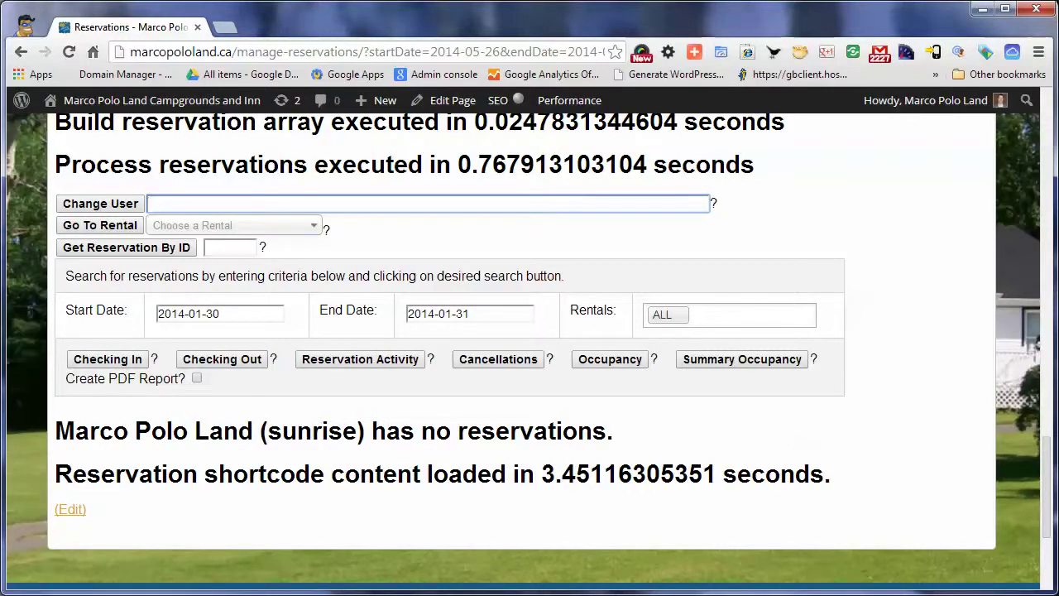
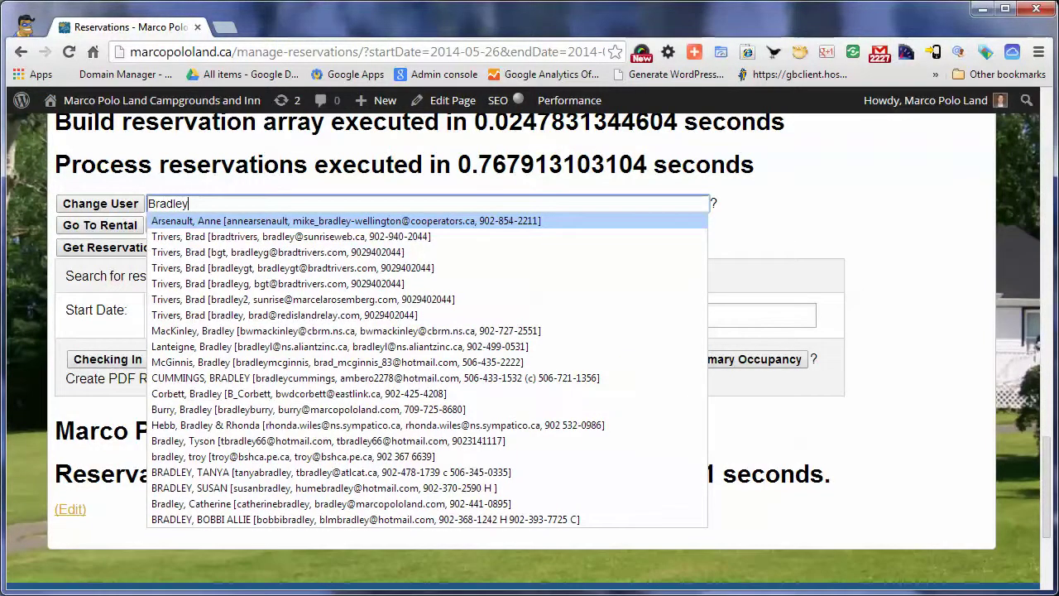
key("Down")
key("Down")
key("Up")
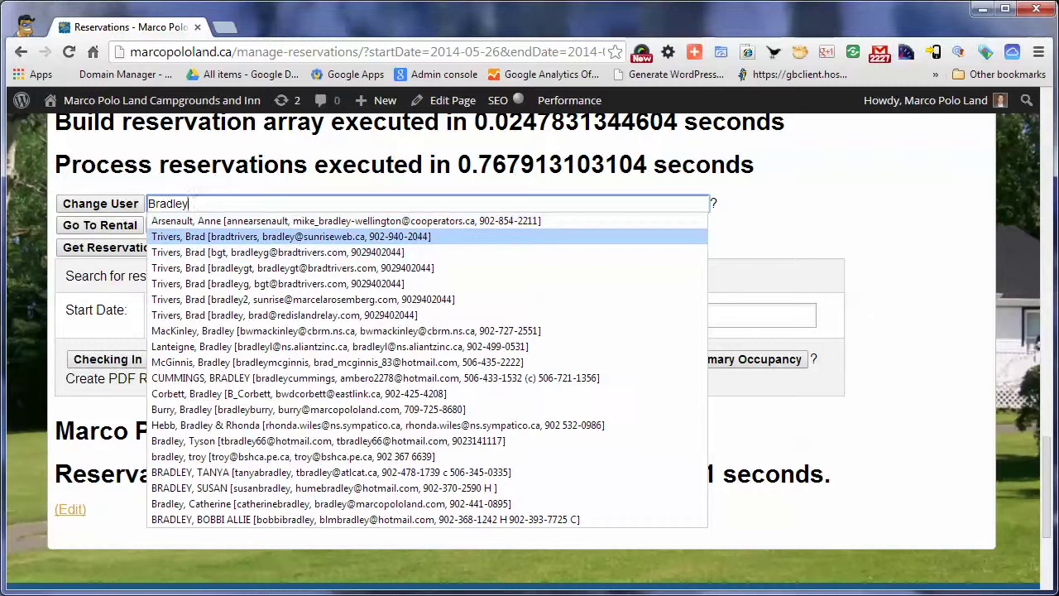
key("Down")
key("Up")
key("Down")
key("Down")
key("Down")
key("Down")
key("Down")
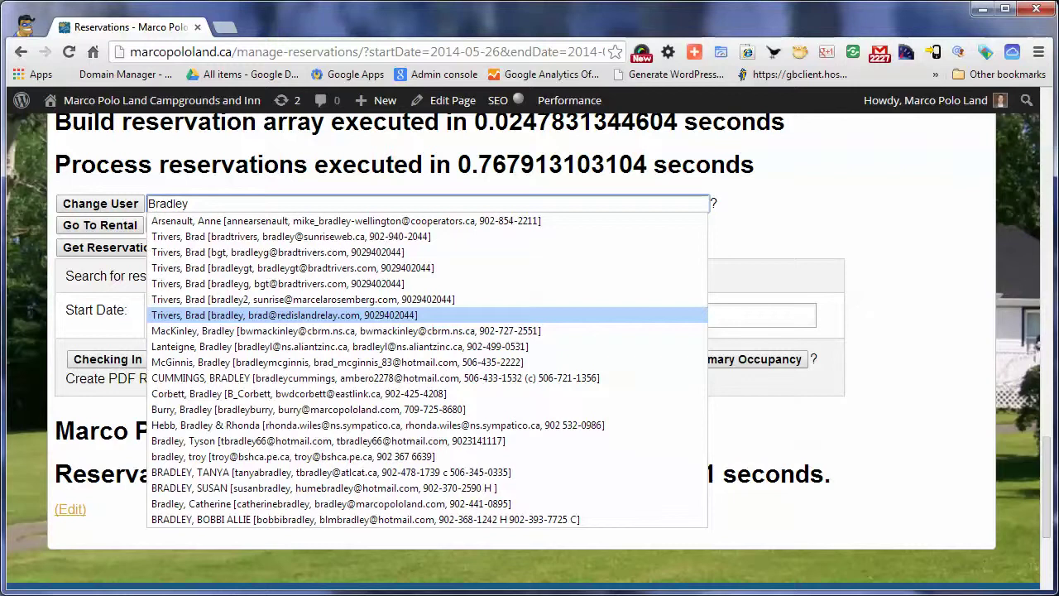
key("Up")
key("Up")
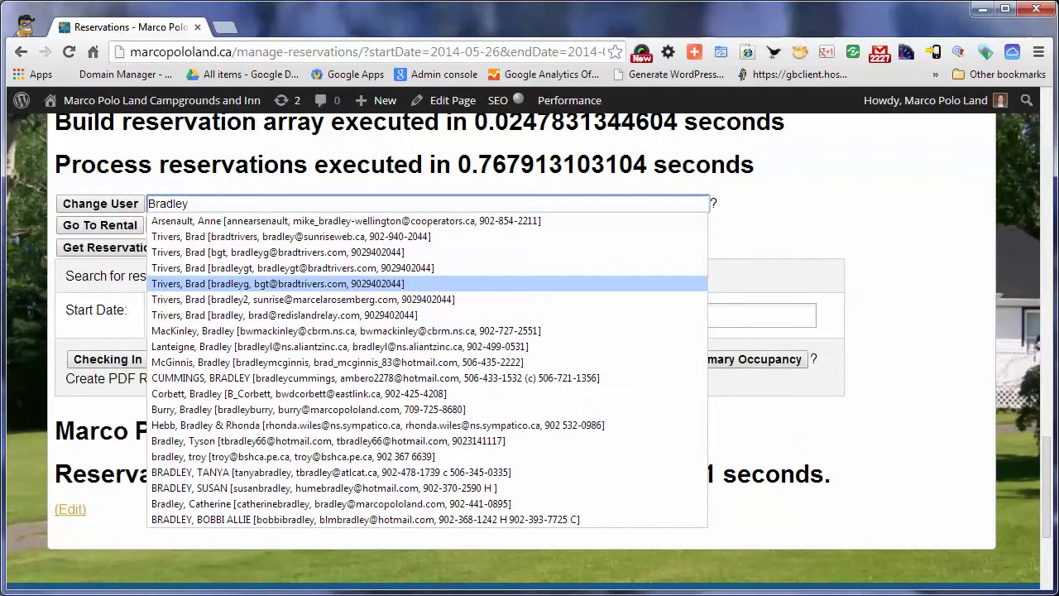
key("Up")
key("Up")
key("Up")
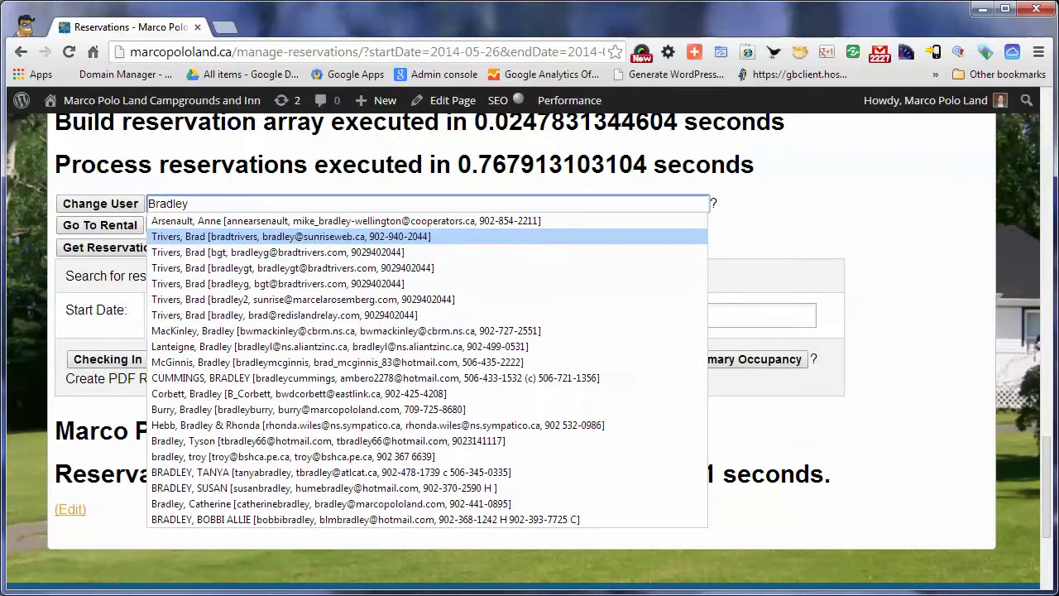
key("Return")
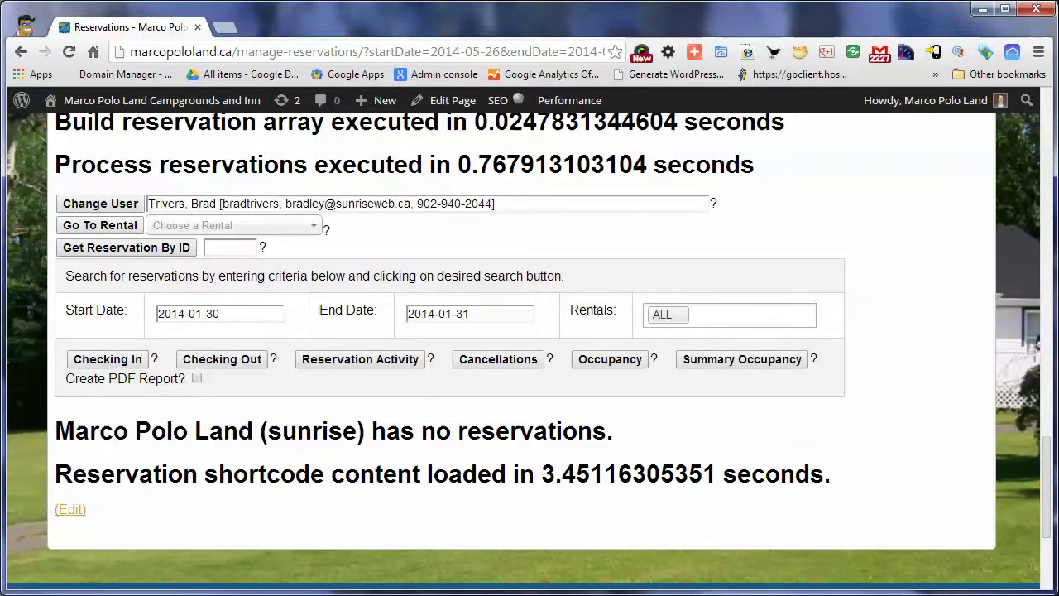
left_click(100, 204)
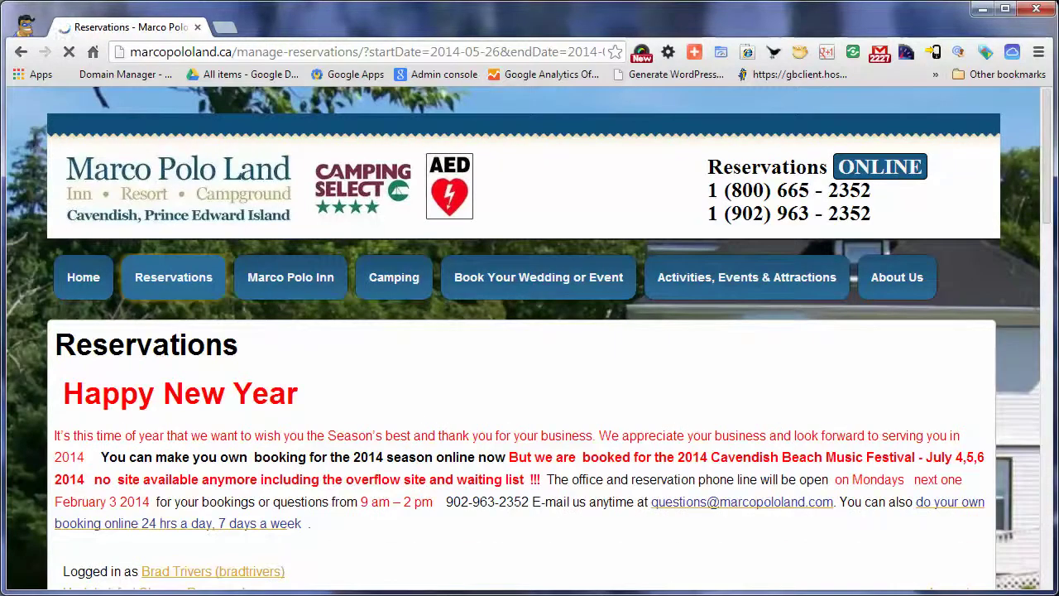
Open and dismiss the Go To Rental list, then reach the counts: 10 cancelled, 3 expired
scroll(530, 331, "down", 9)
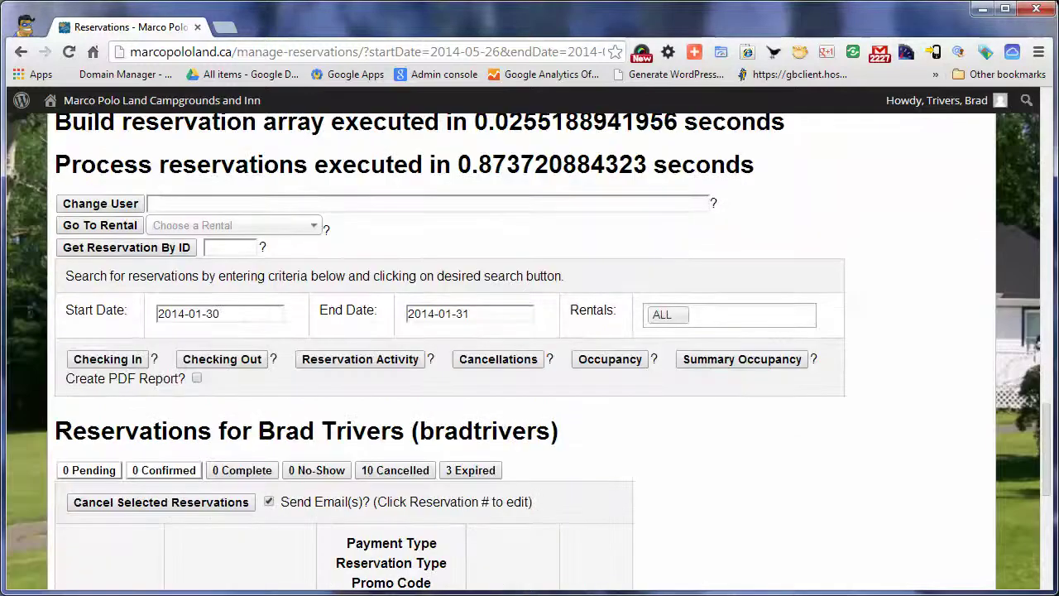
left_click(232, 225)
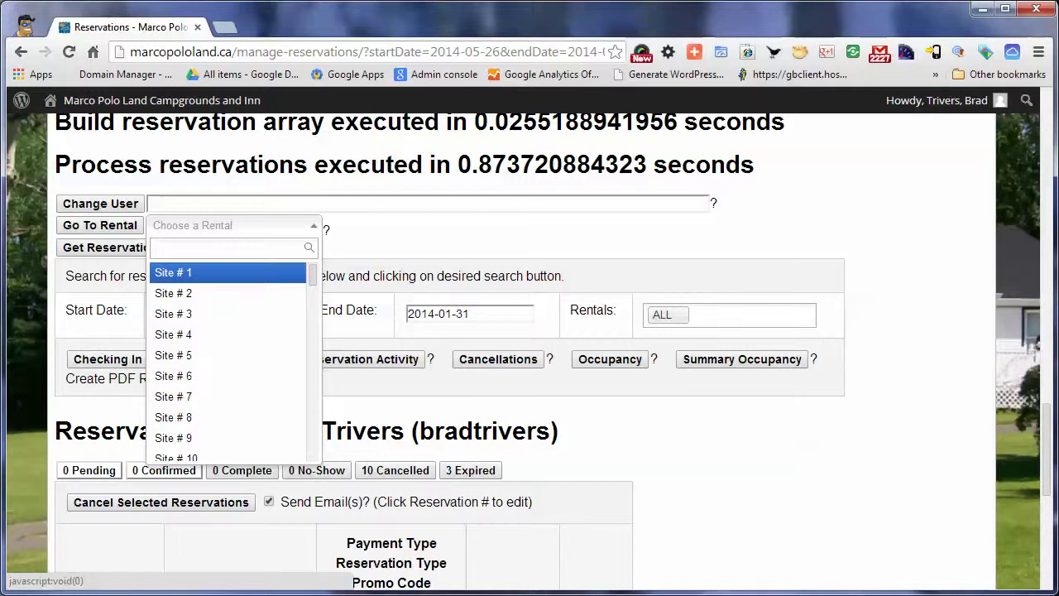
key("Escape")
scroll(529, 348, "down", 2)
scroll(529, 348, "down", 2)
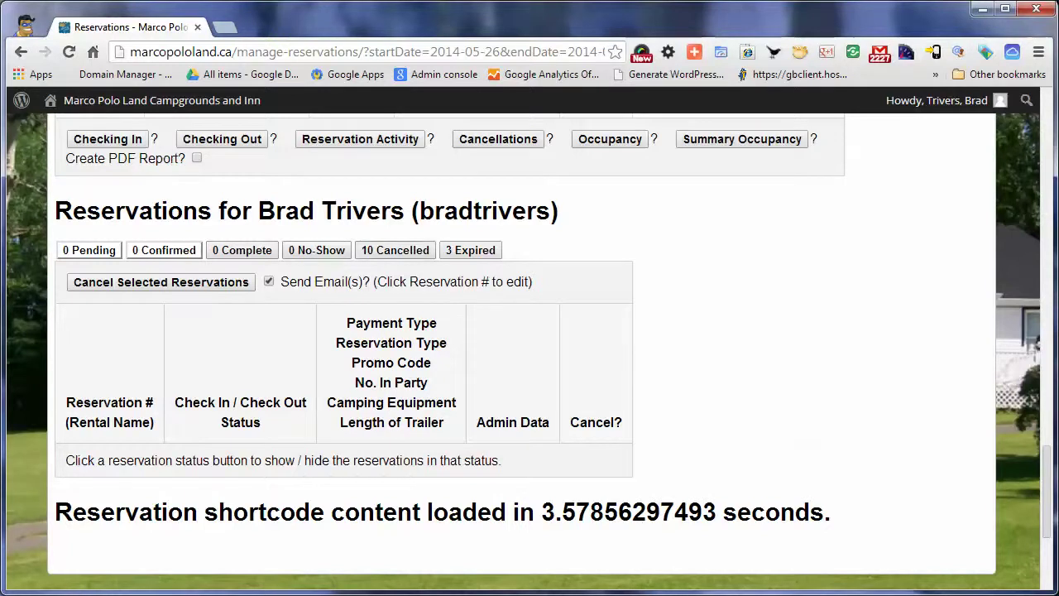
List the customer's 10 cancelled reservations and reveal the Site # 6 reservation's notes
left_click(394, 250)
scroll(530, 347, "down", 2)
scroll(529, 347, "down", 2)
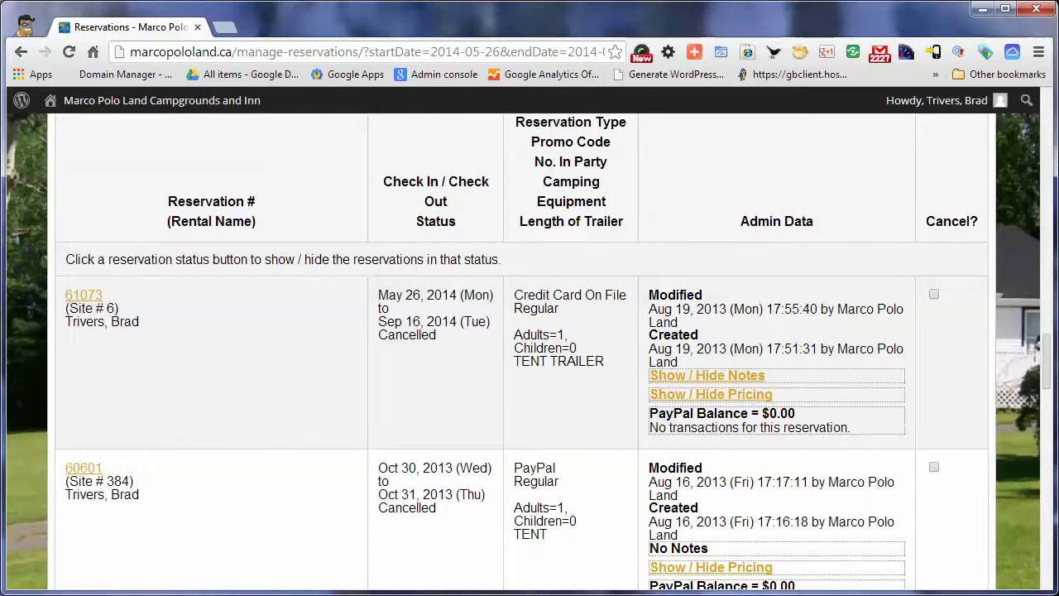
left_click(708, 374)
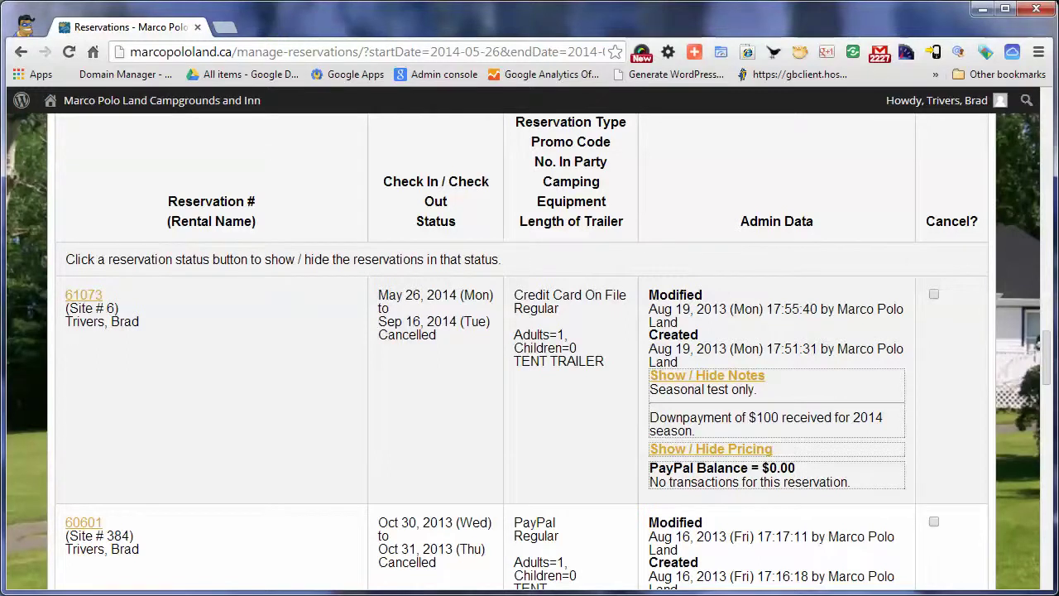
scroll(522, 356, "down", 3)
Show that reservation's full pricing breakdown, then list the 3 expired reservations
left_click(710, 339)
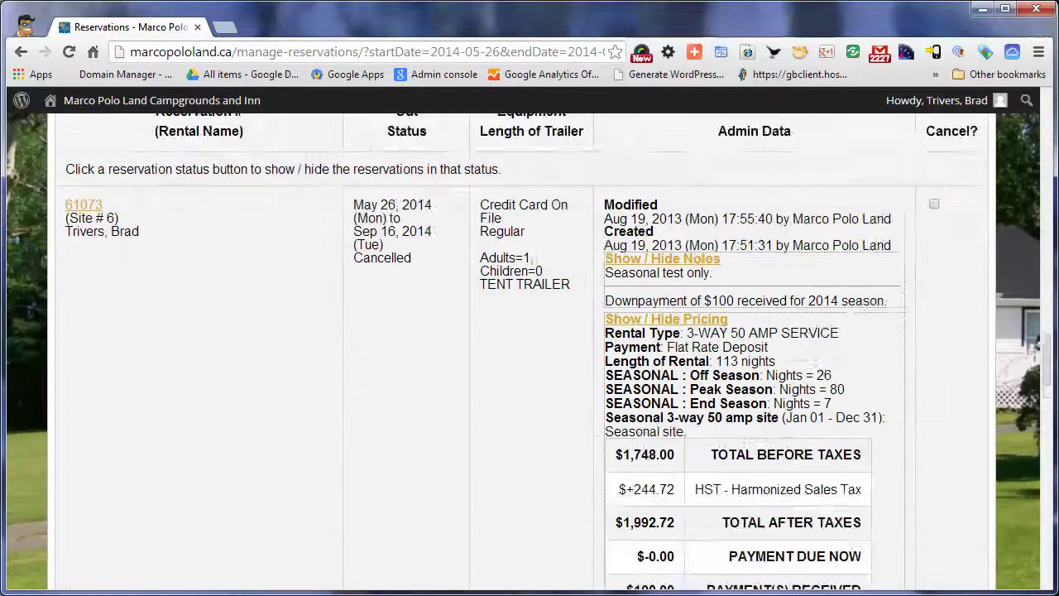
scroll(711, 340, "down", 1)
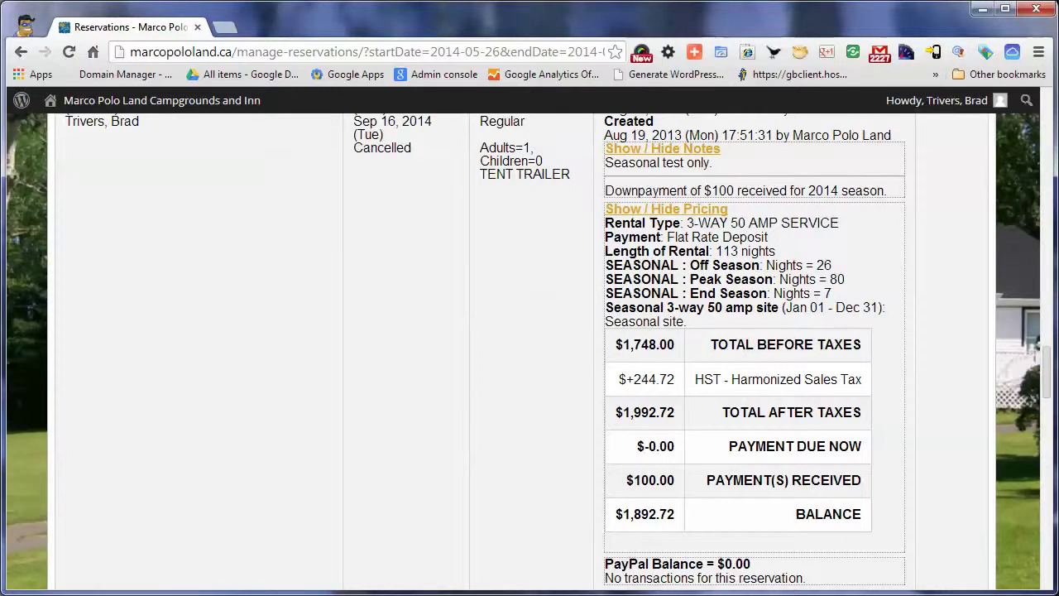
scroll(529, 347, "down", 1)
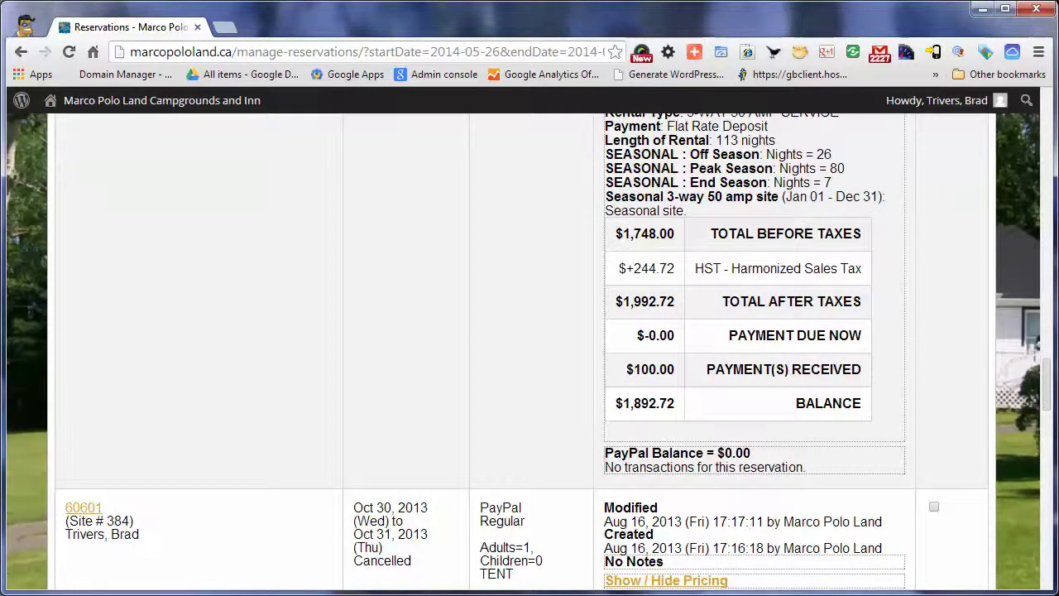
scroll(529, 348, "up", 7)
scroll(529, 348, "up", 1)
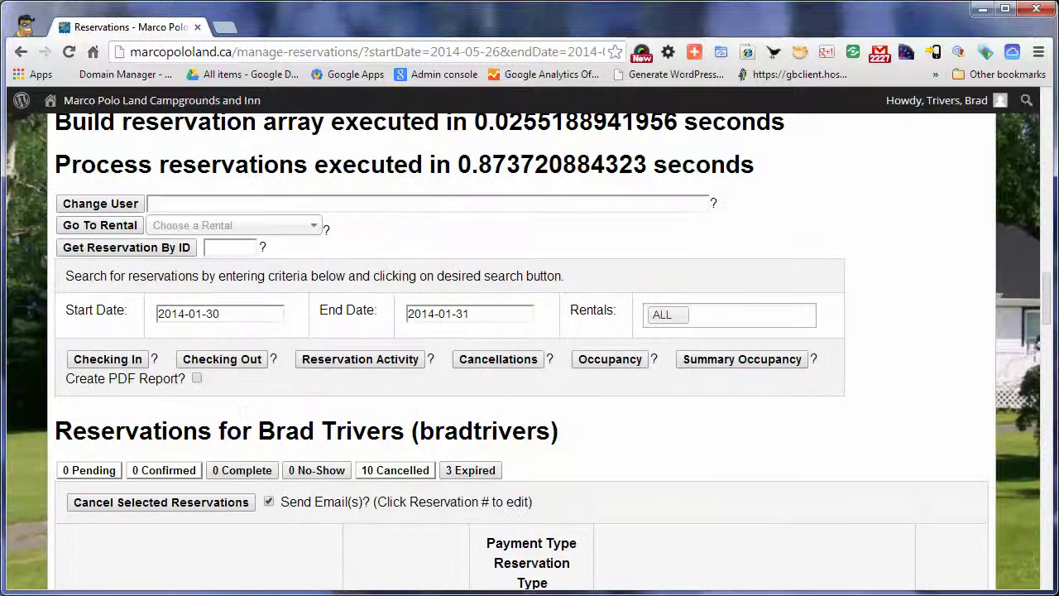
left_click(471, 470)
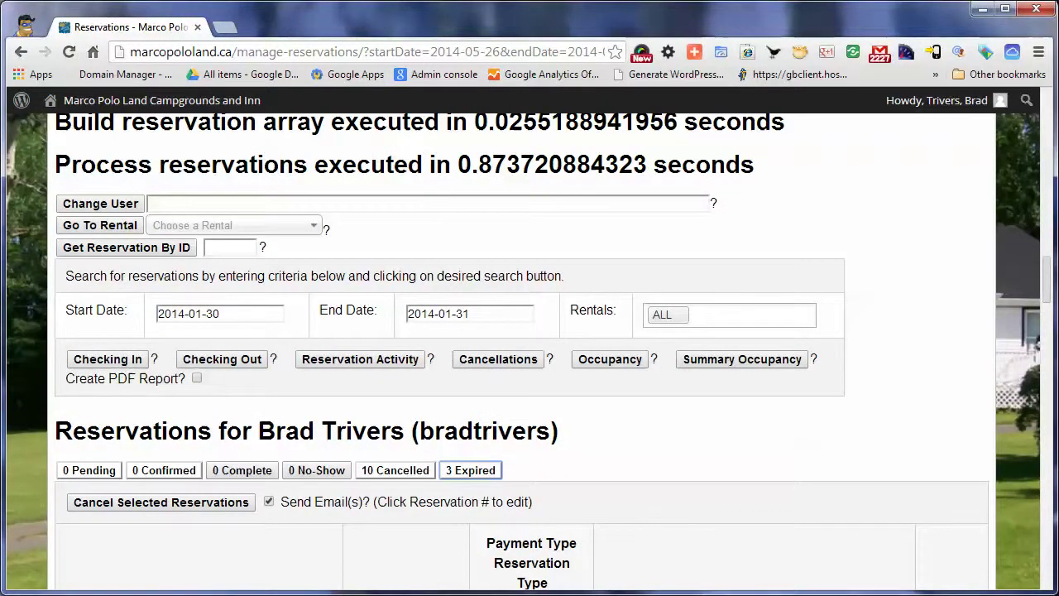
scroll(530, 348, "down", 3)
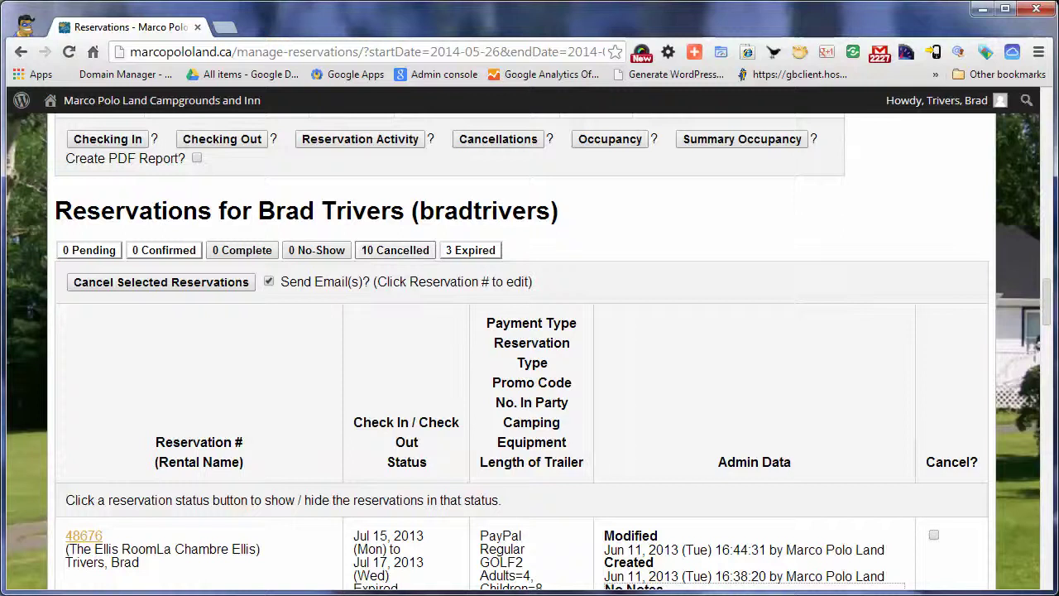
scroll(529, 348, "down", 3)
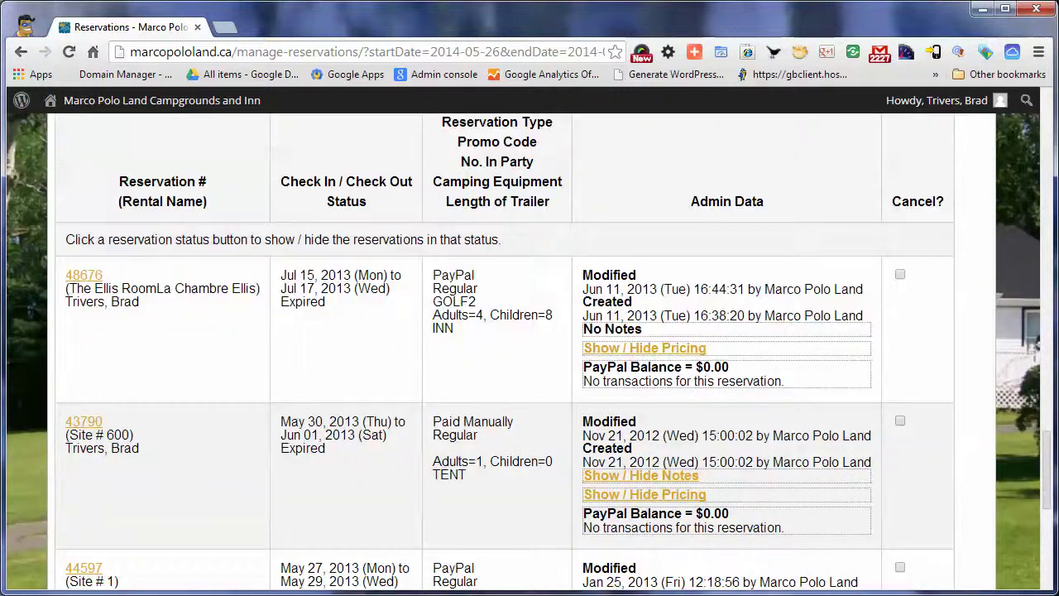
scroll(529, 347, "down", 2)
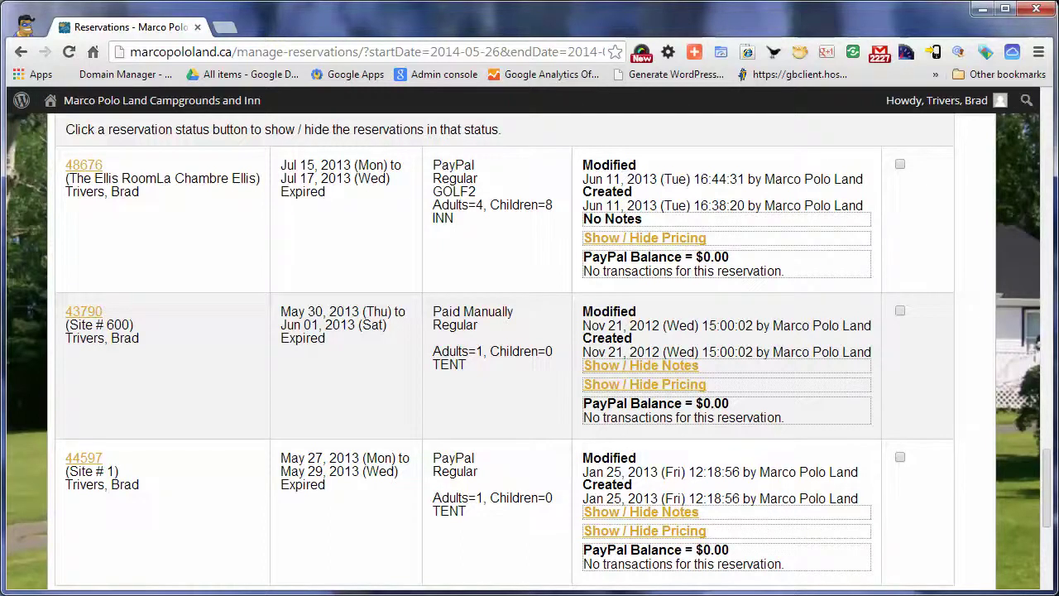
scroll(504, 352, "down", 2)
scroll(504, 352, "up", 3)
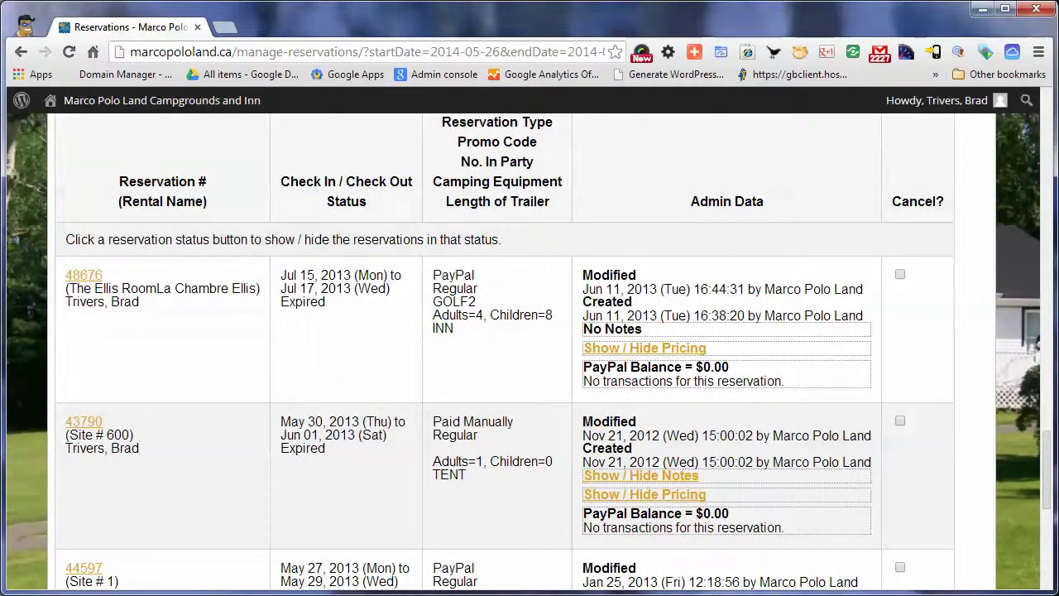
scroll(504, 352, "down", 1)
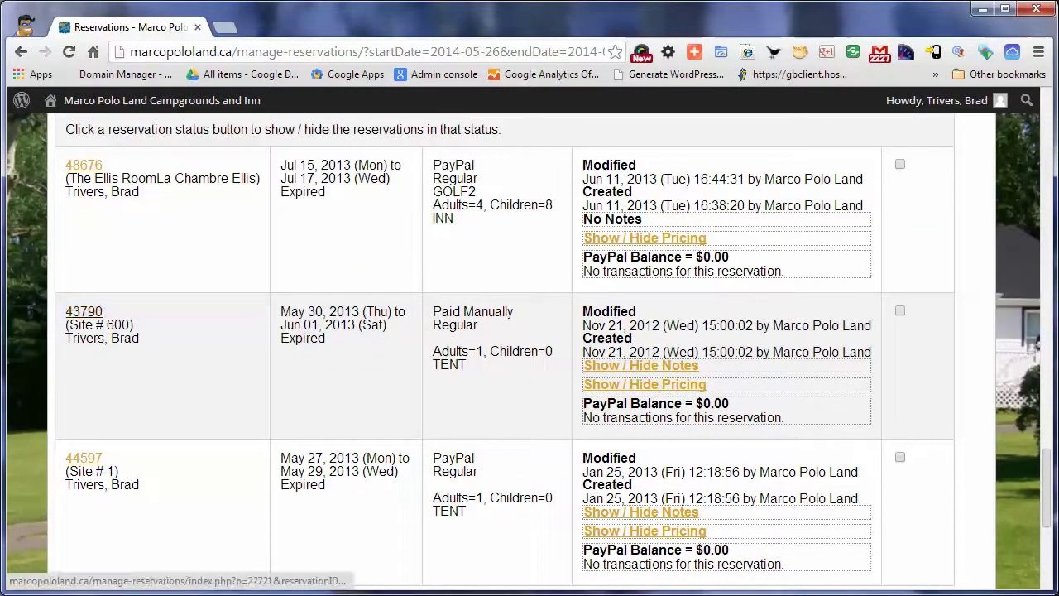
left_click(84, 311)
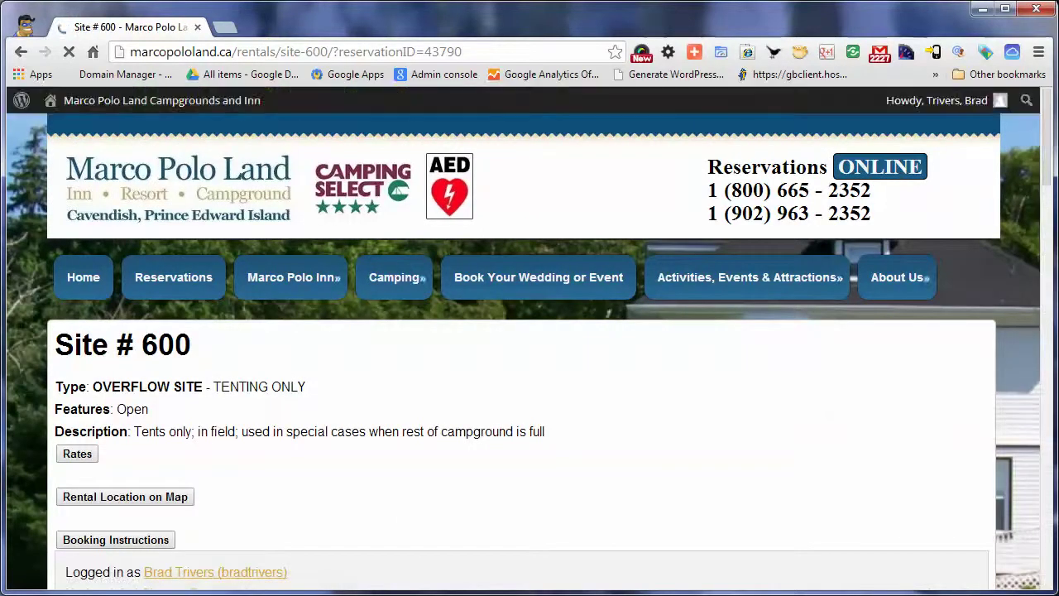
scroll(530, 351, "down", 2)
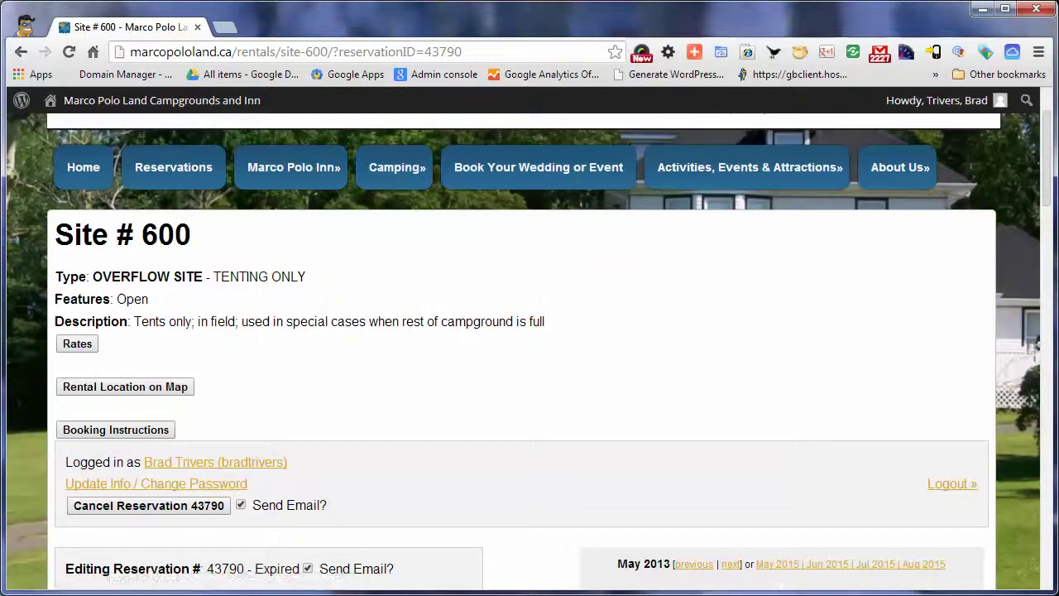
scroll(529, 352, "down", 2)
scroll(530, 352, "down", 2)
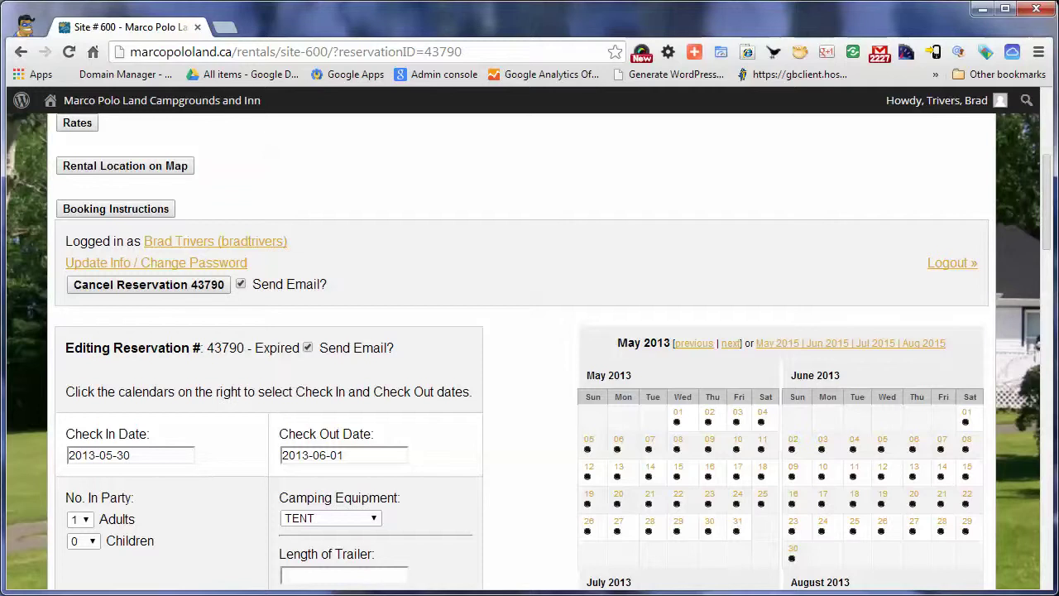
scroll(530, 351, "down", 2)
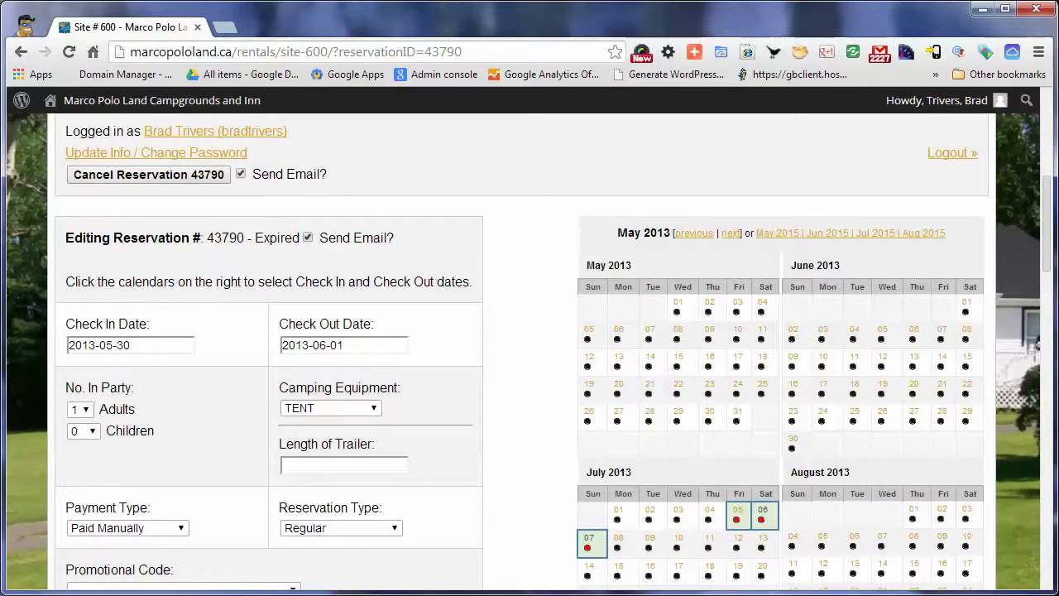
scroll(529, 351, "down", 2)
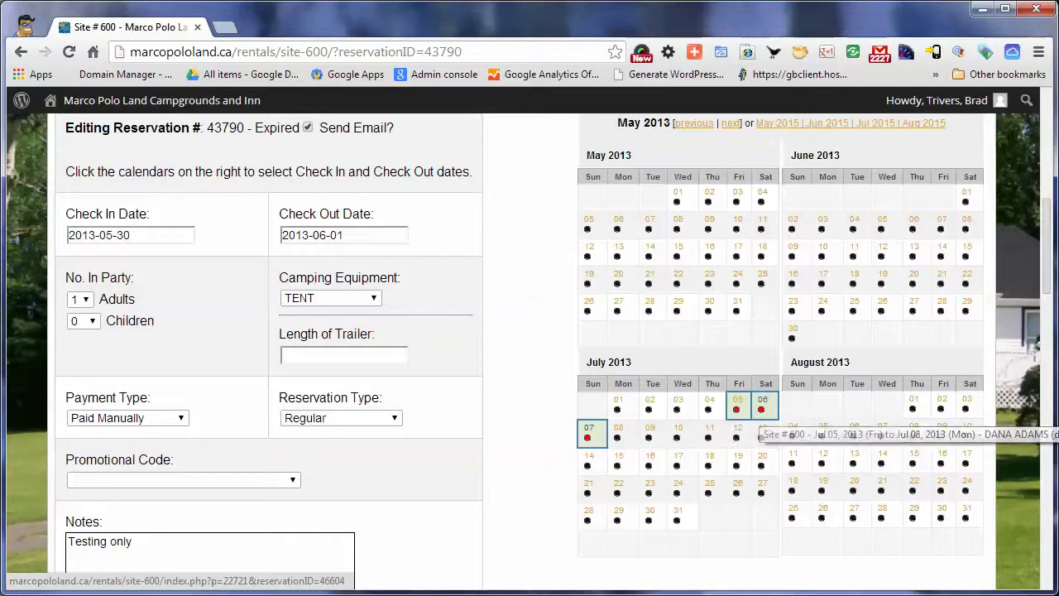
scroll(529, 347, "up", 5)
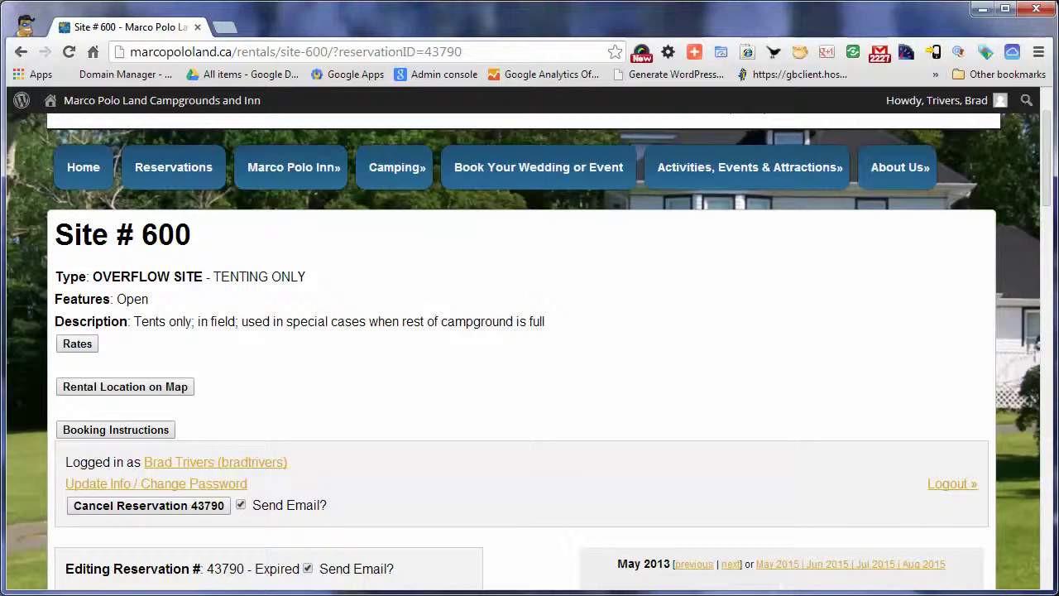
scroll(530, 356, "down", 1)
left_click_drag(93, 166, 203, 166)
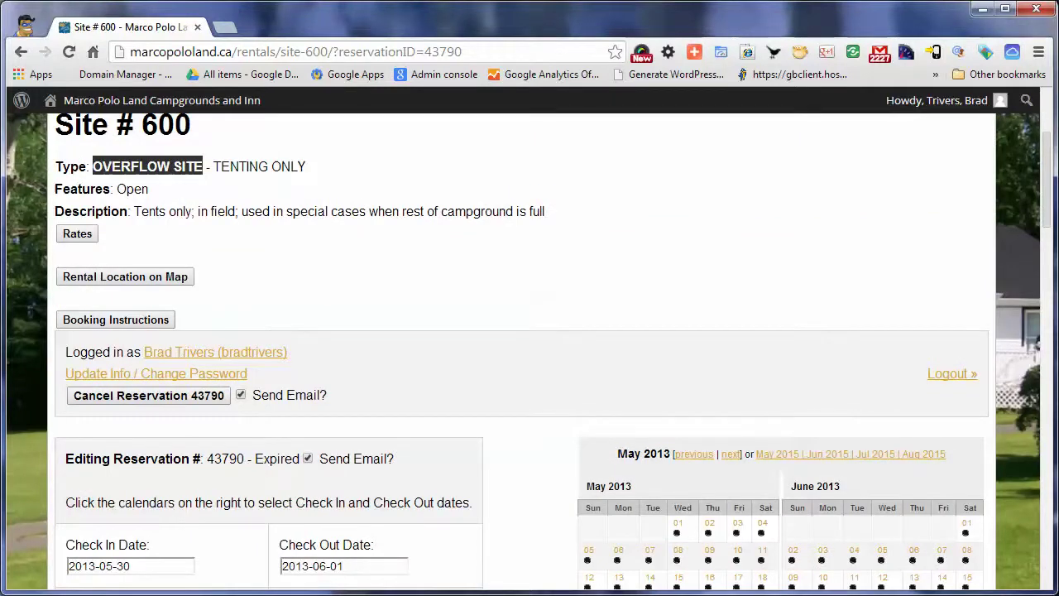
Check the Payment Type dropdown, keeping Paid Manually, and the Reservation Type options
scroll(529, 348, "down", 4)
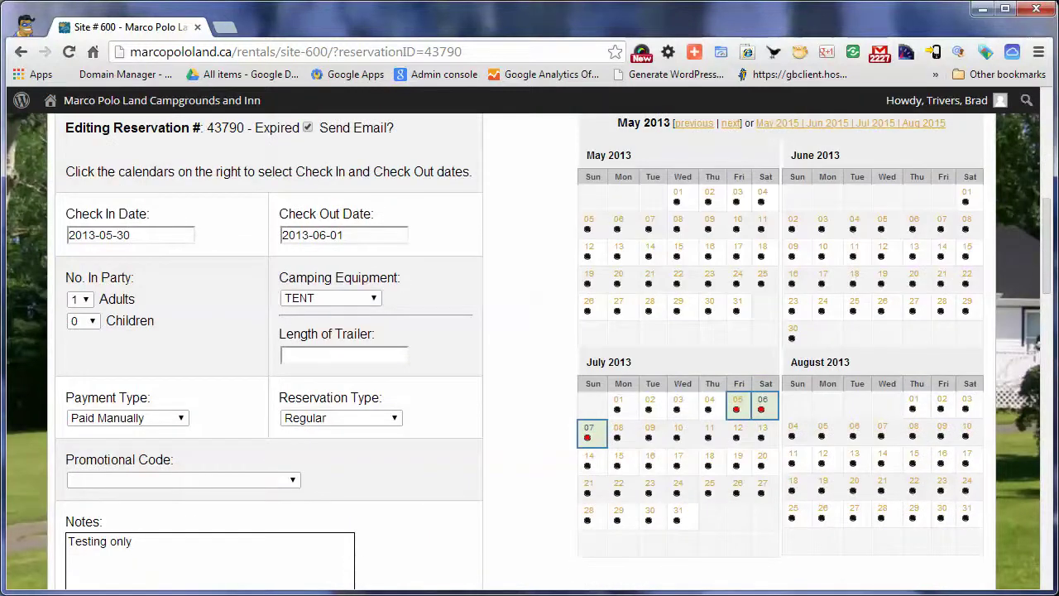
scroll(269, 348, "down", 2)
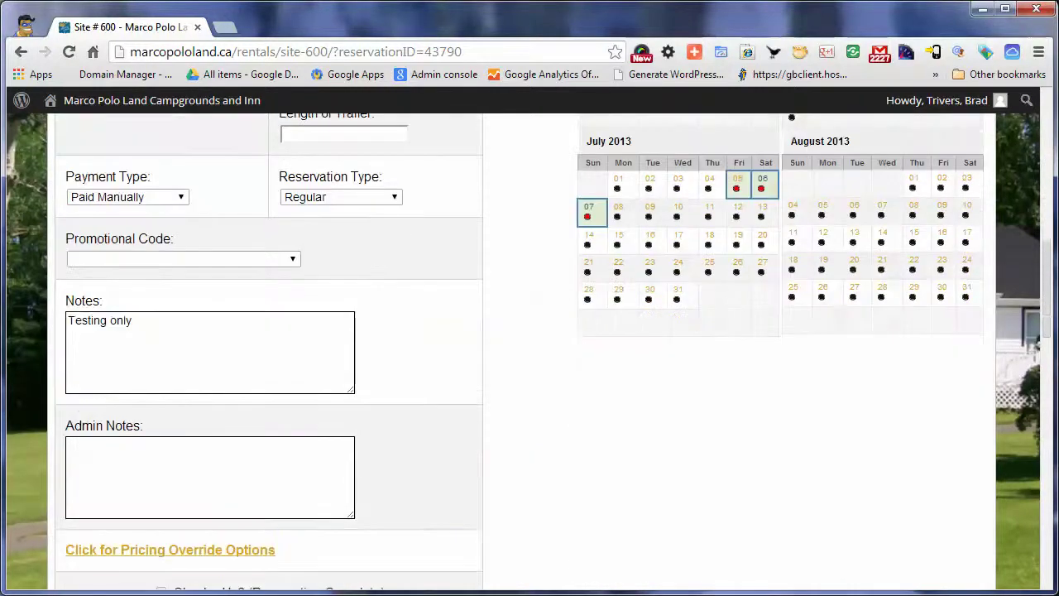
scroll(269, 347, "up", 1)
left_click(128, 306)
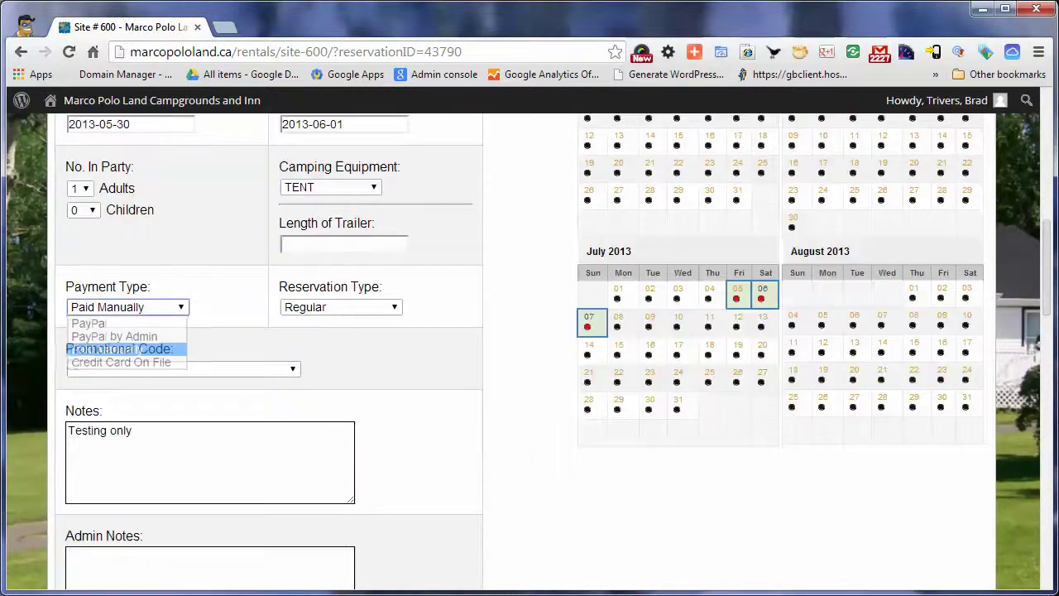
left_click(340, 307)
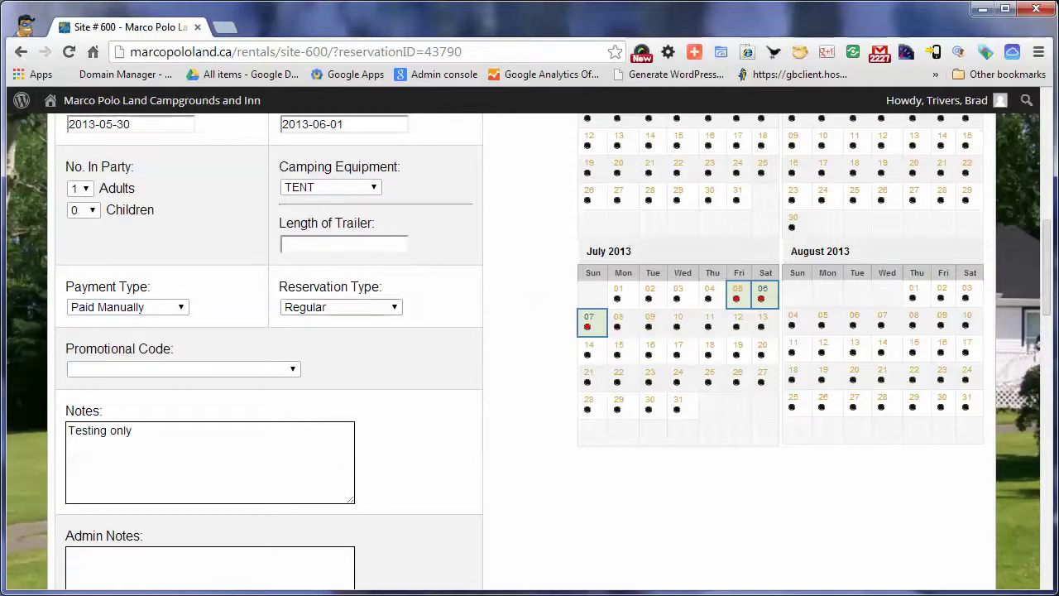
left_click(340, 307)
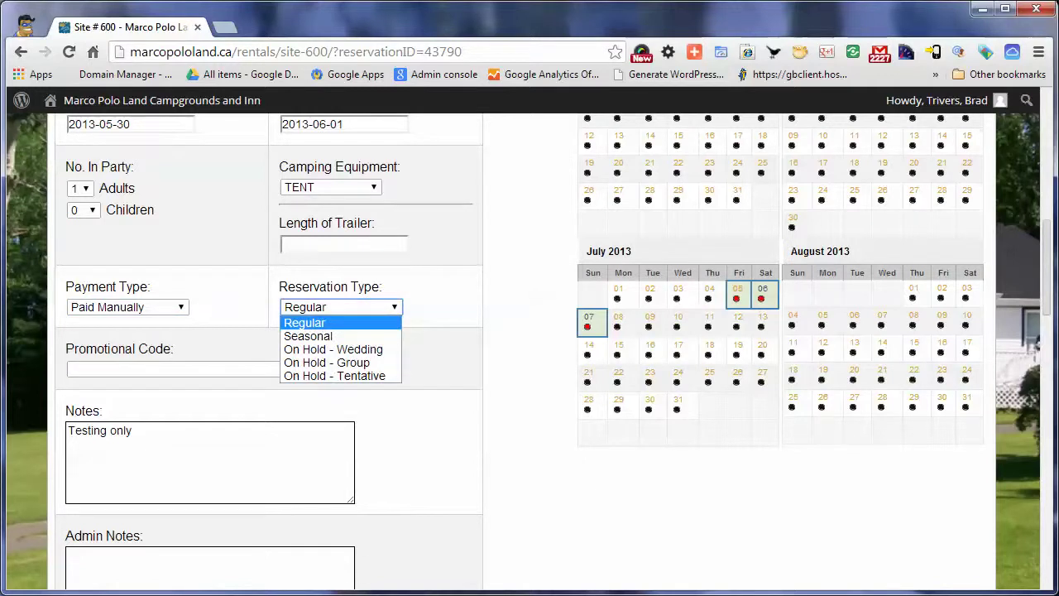
scroll(530, 347, "up", 3)
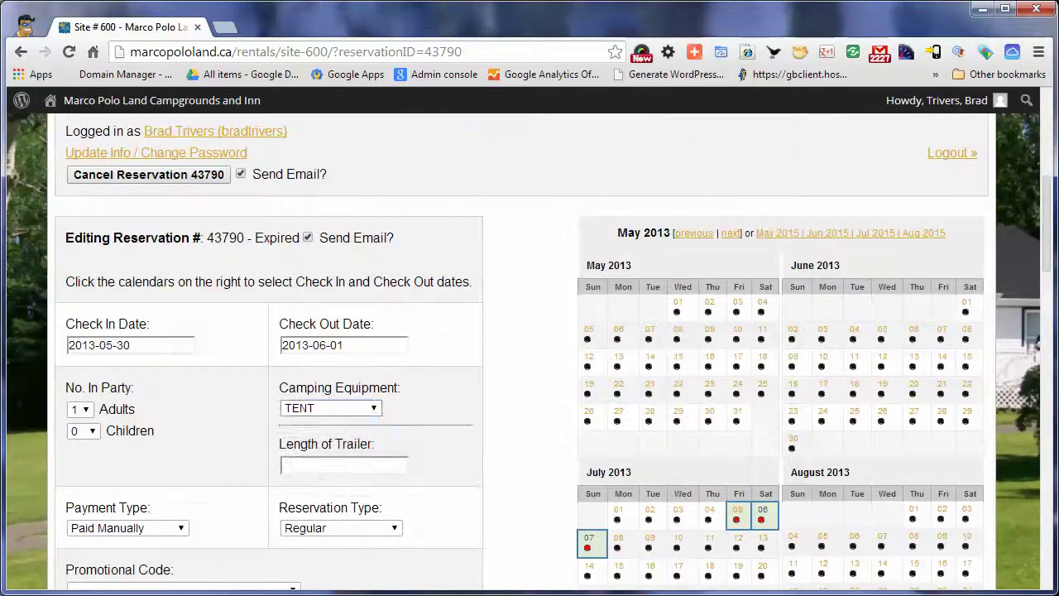
Check the Camping Equipment choices, keeping TENT, then return to reservation management
left_click(330, 408)
left_click(330, 408)
scroll(530, 348, "down", 15)
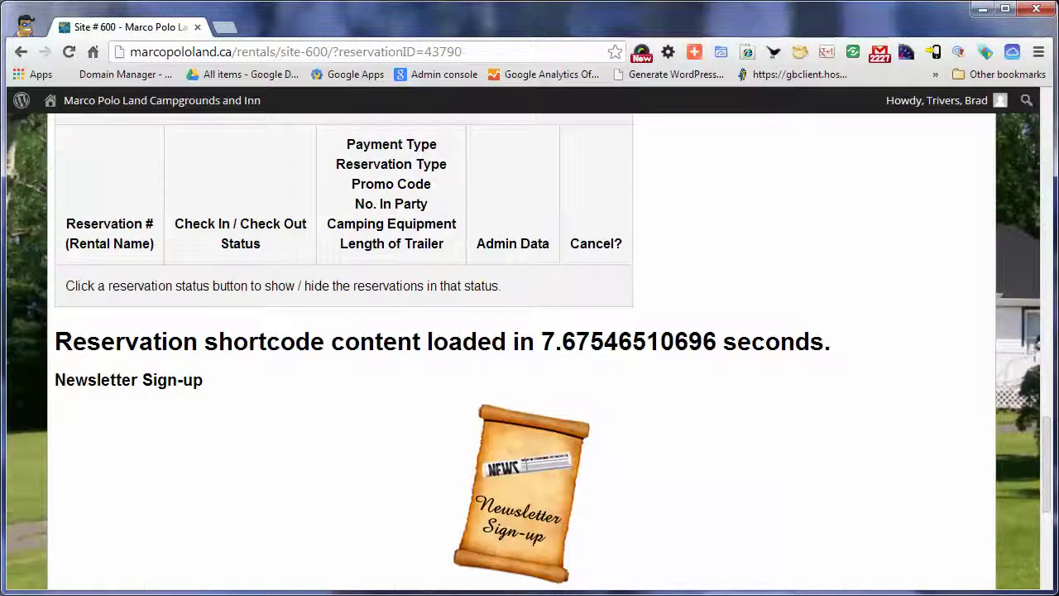
scroll(529, 348, "up", 15)
scroll(529, 348, "up", 4)
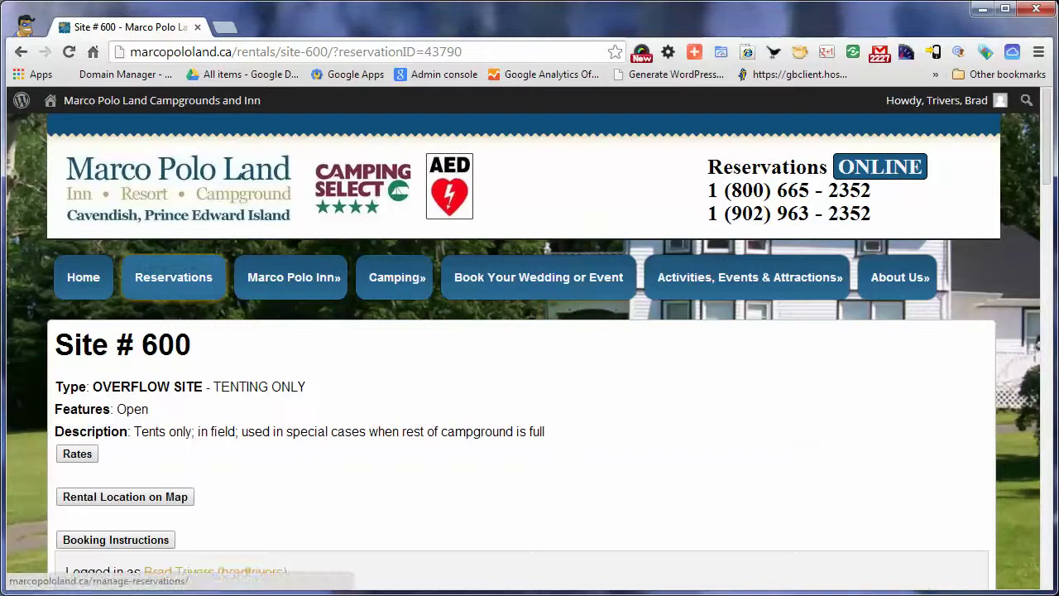
left_click(173, 277)
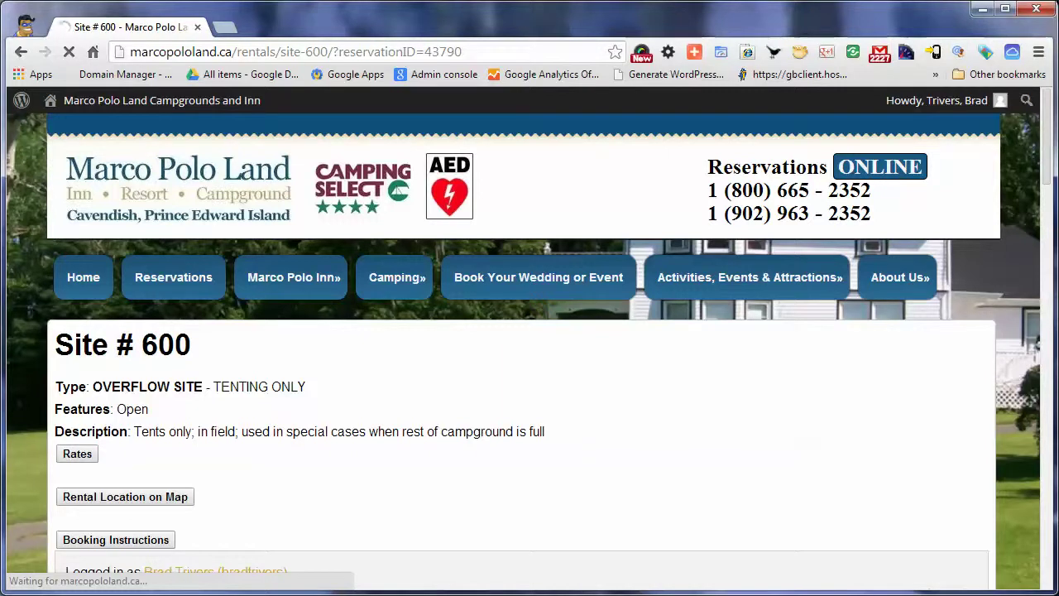
Read the help tips for Checking In, Checking Out, Reservation Activity, Cancellations and Summary Occupancy
scroll(530, 348, "down", 3)
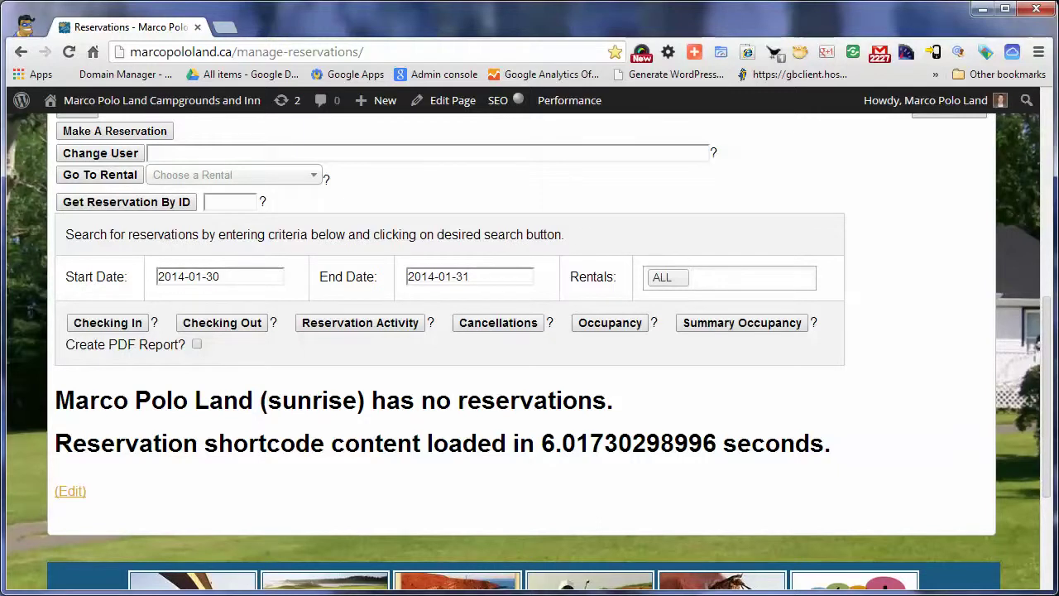
mouse_move(154, 323)
mouse_move(273, 323)
mouse_move(430, 323)
mouse_move(549, 323)
mouse_move(814, 323)
Change the Start Date to 2013-07-01
left_click(219, 276)
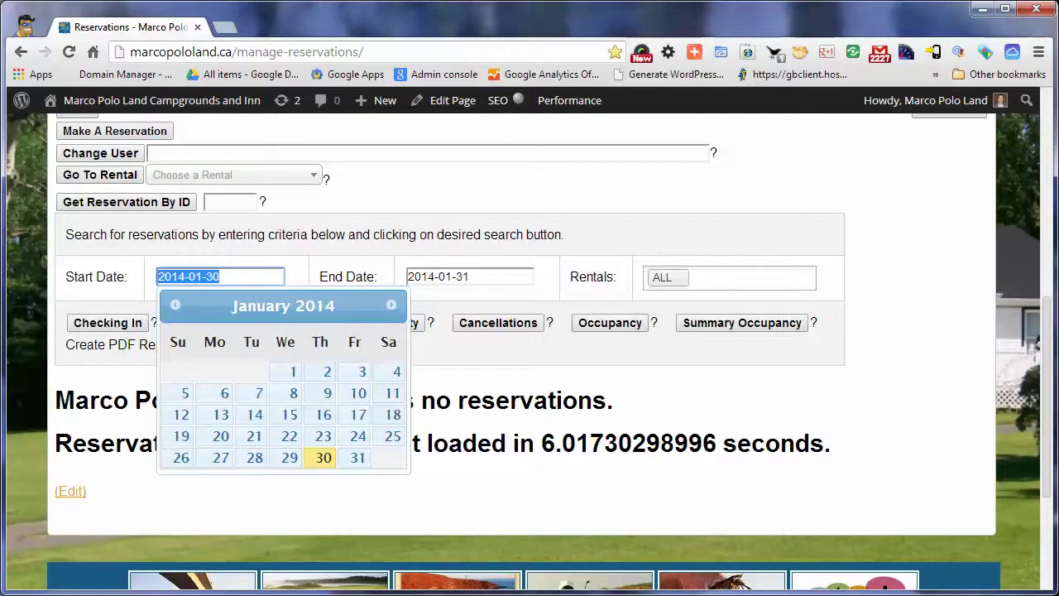
left_click(513, 364)
mouse_move(813, 323)
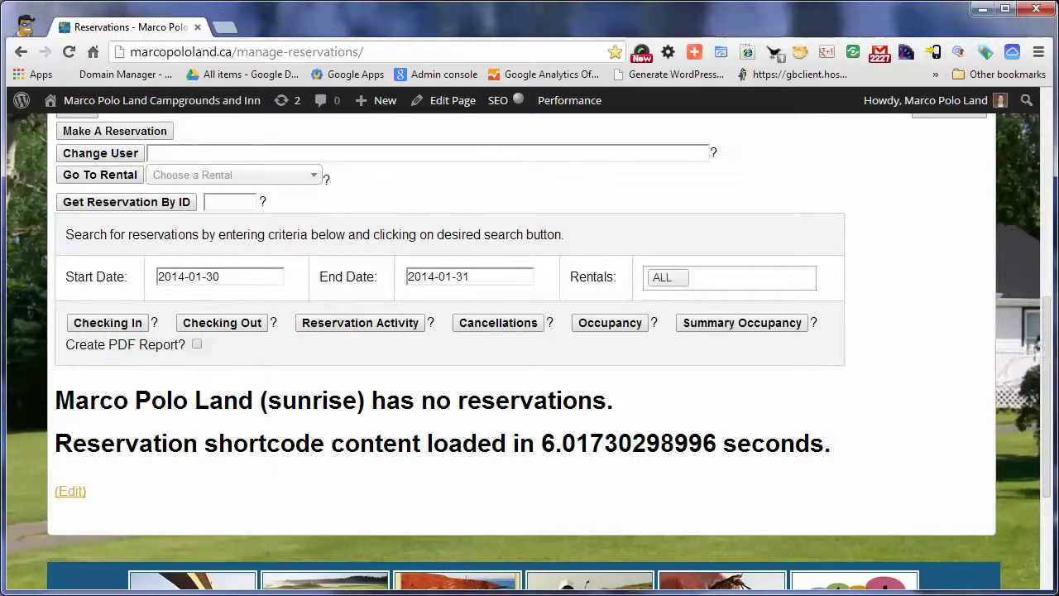
left_click(186, 276)
key("BackSpace")
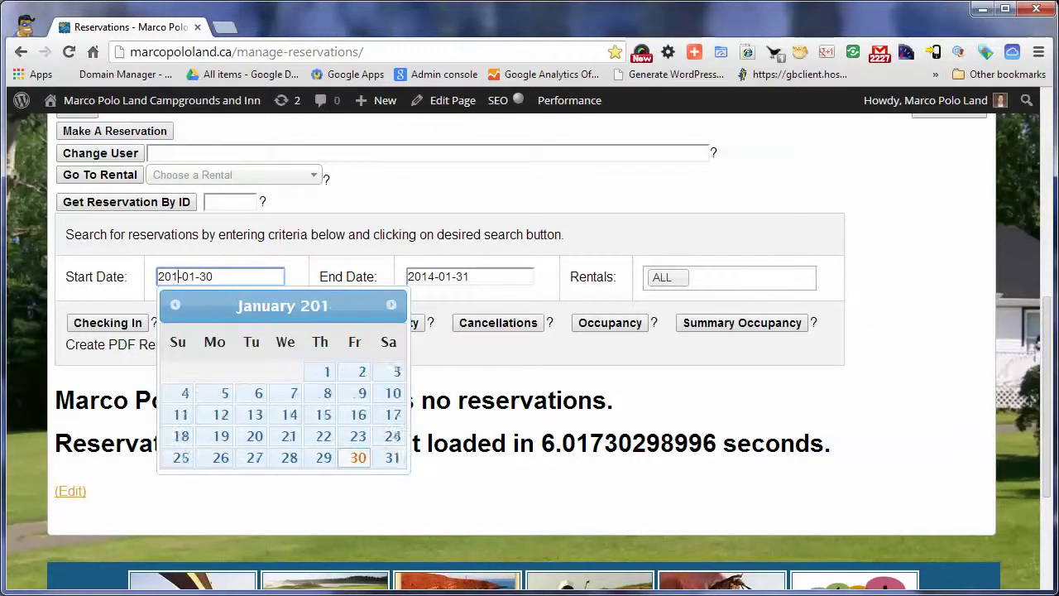
type("3-0")
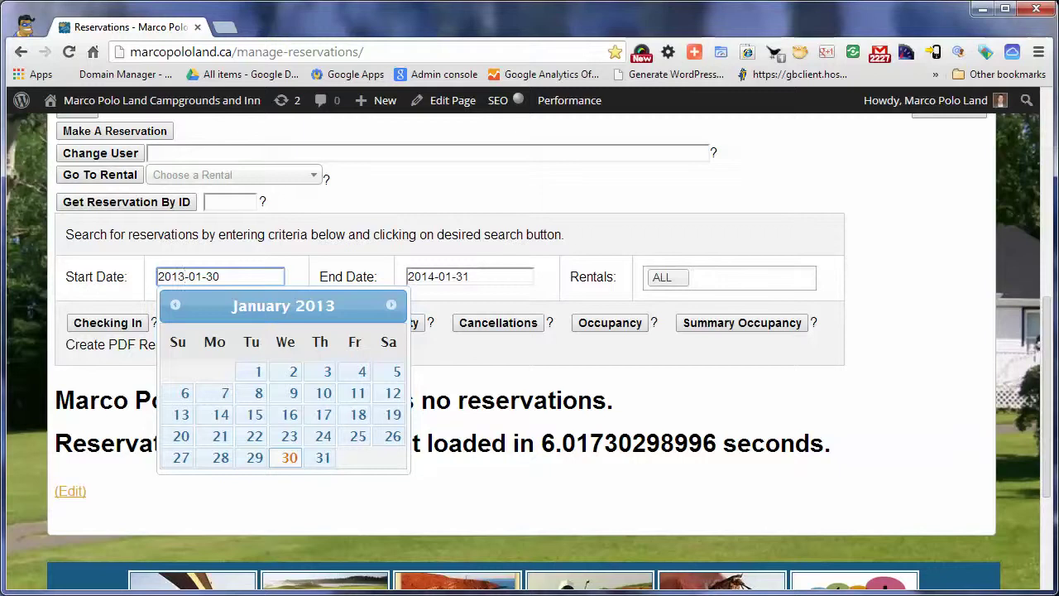
type("7")
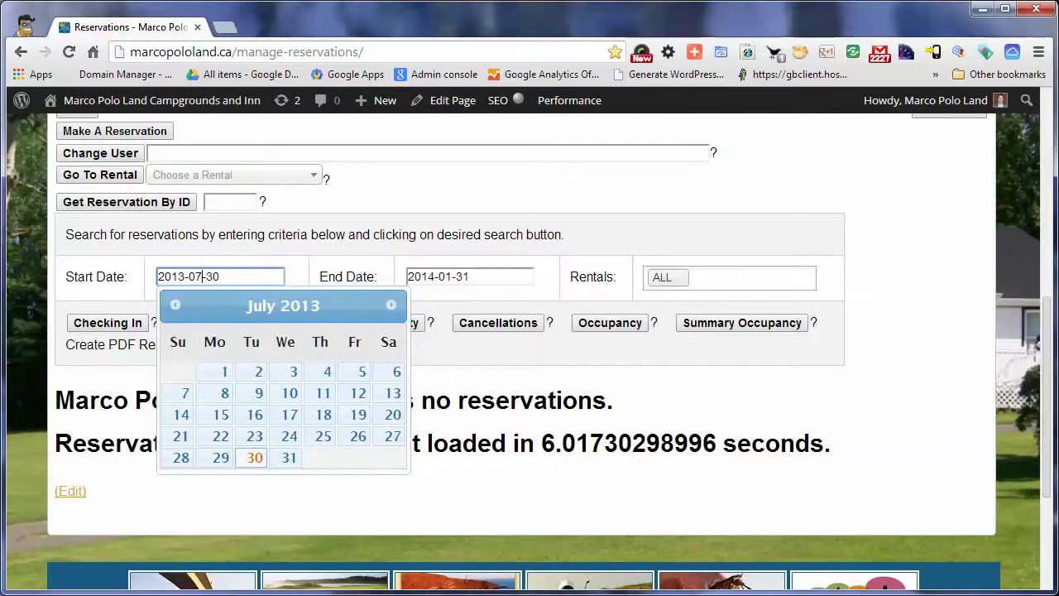
double_click(207, 276)
type("01")
Set the End Date month to 07 and pick 31, so it reads 2013-07-31
left_click(427, 276)
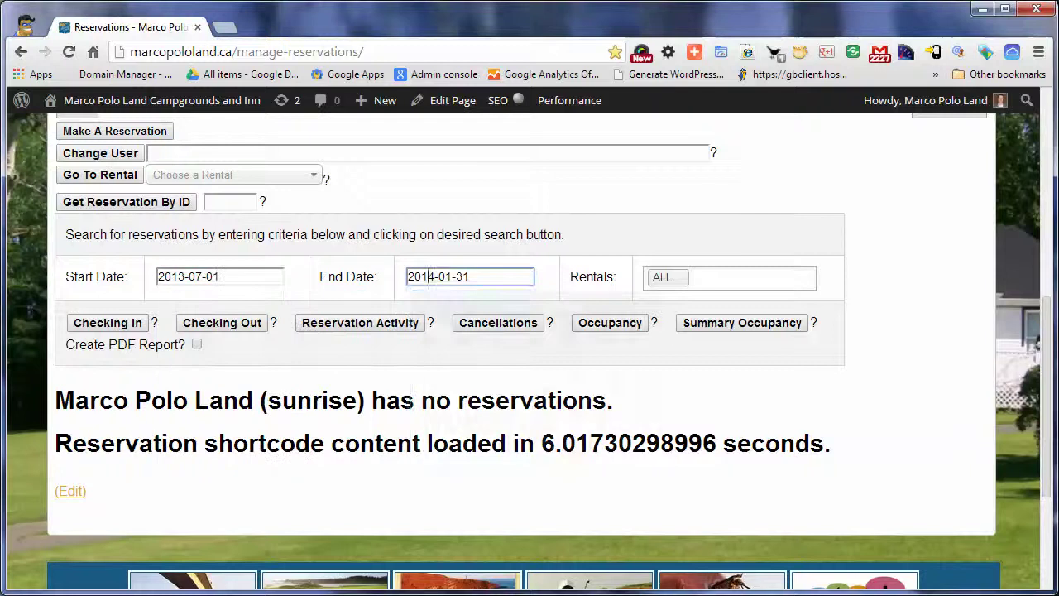
left_click_drag(428, 276, 436, 277)
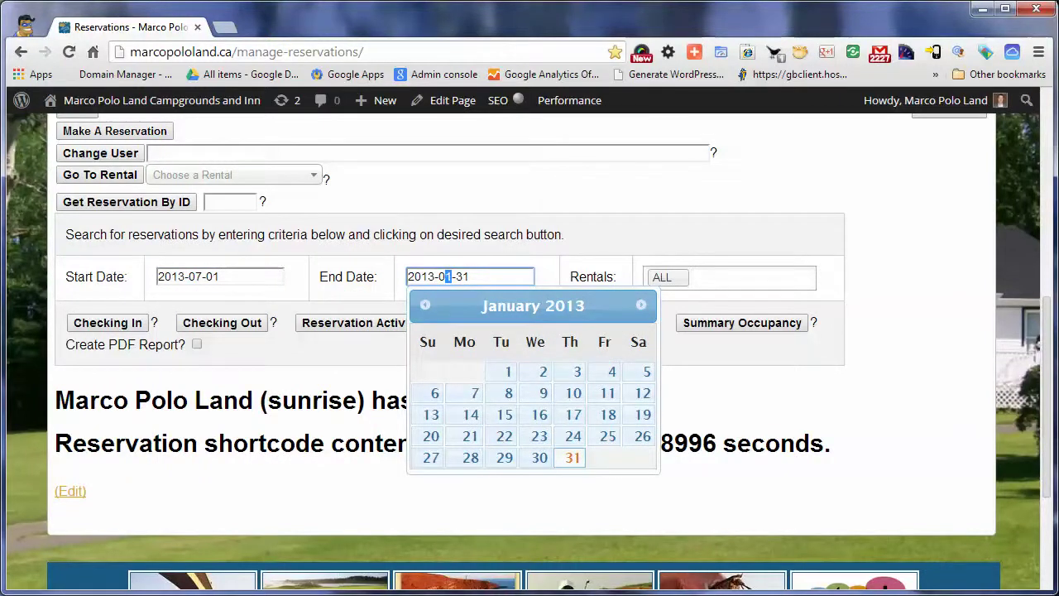
type("7")
key("BackSpace")
type("8")
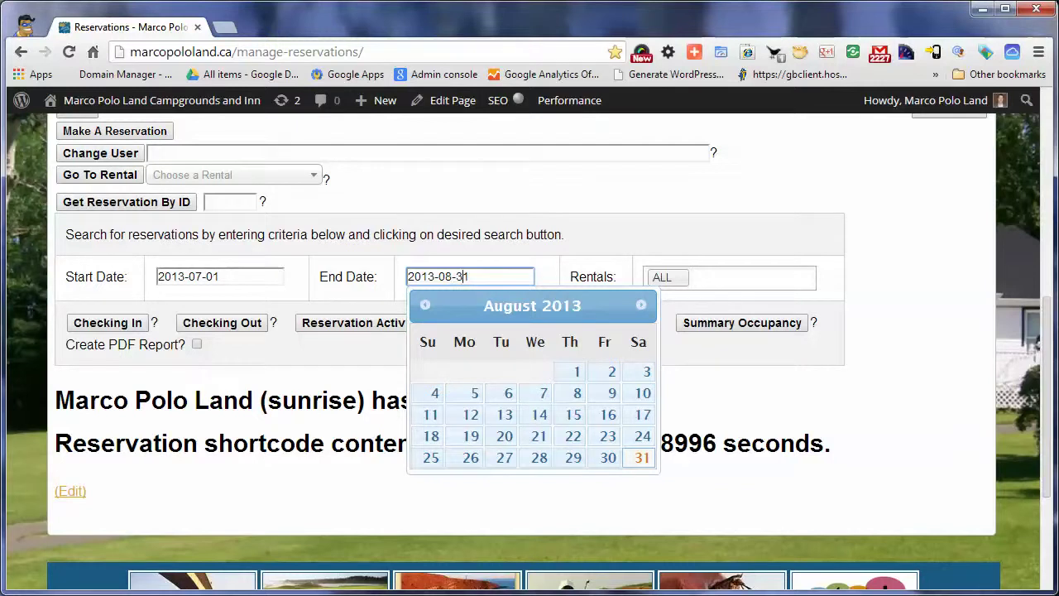
key("BackSpace")
type("7")
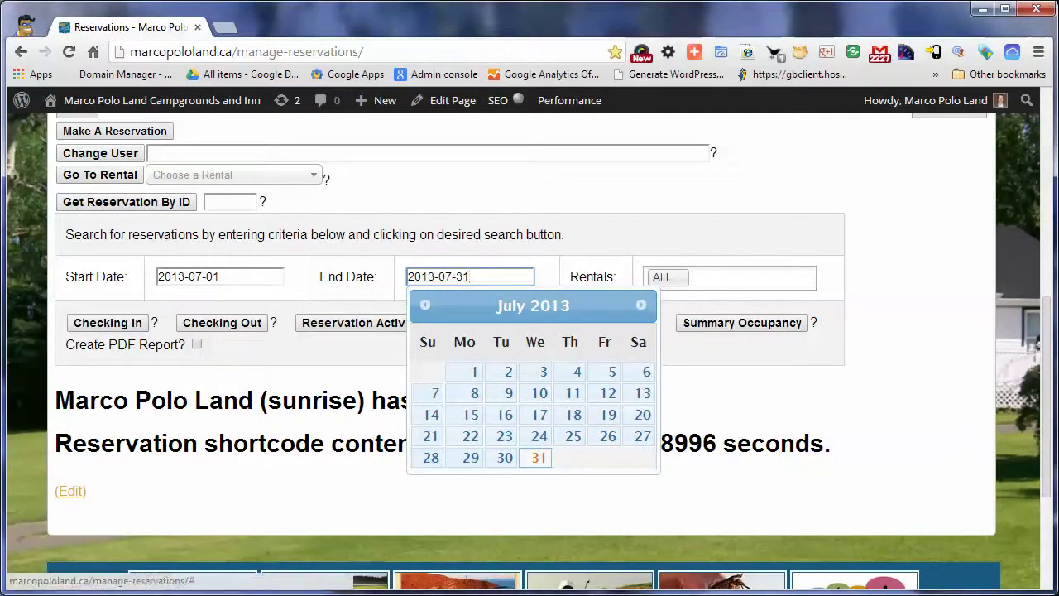
left_click(539, 457)
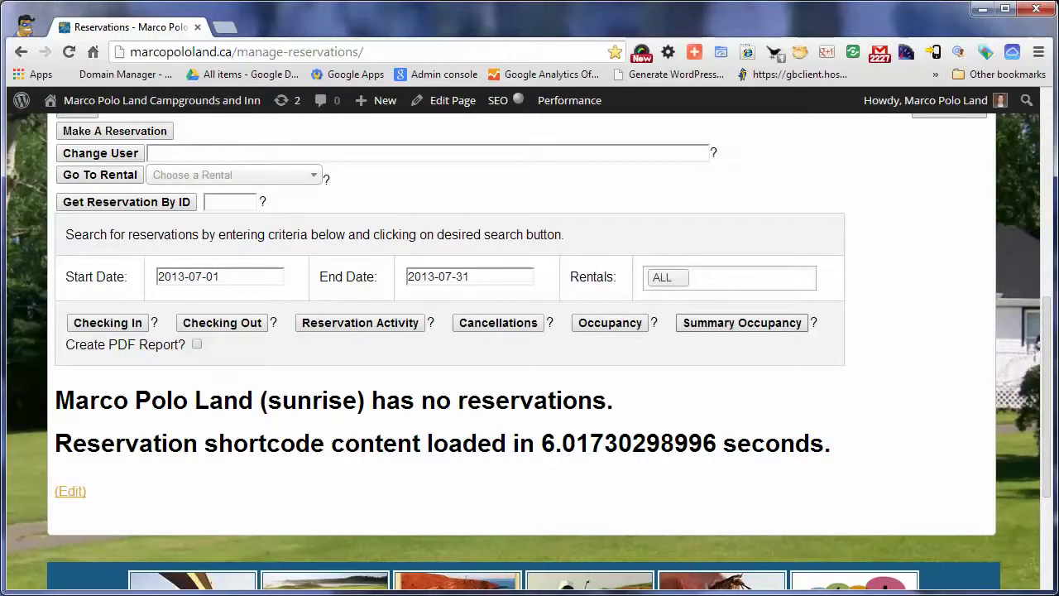
Run the Summary Occupancy report and review 1725 complete, 521 cancelled, and 5658 overall occupancy (Canada 5566)
left_click(742, 323)
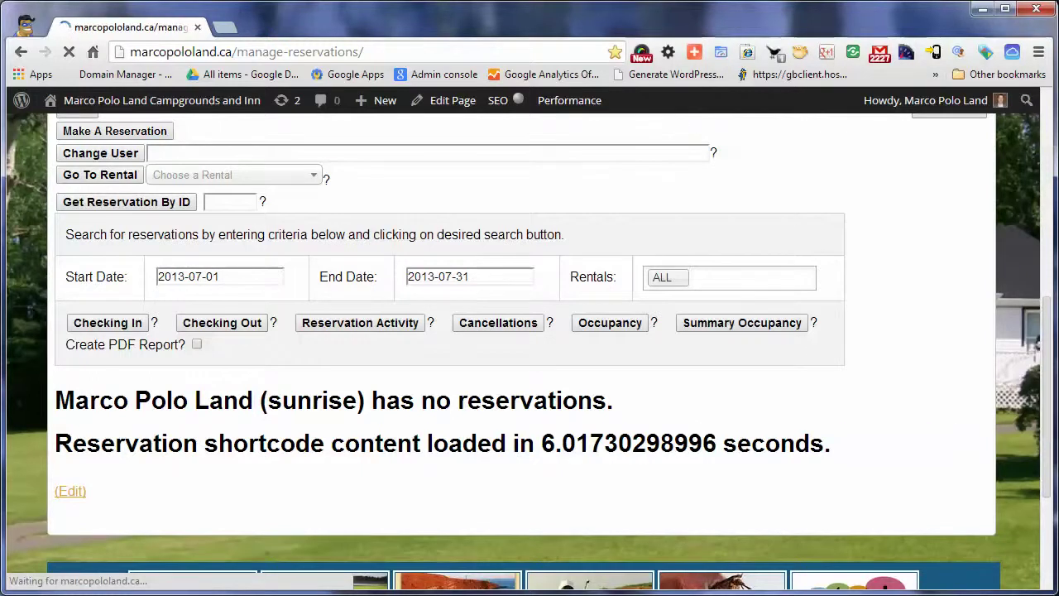
scroll(529, 331, "down", 3)
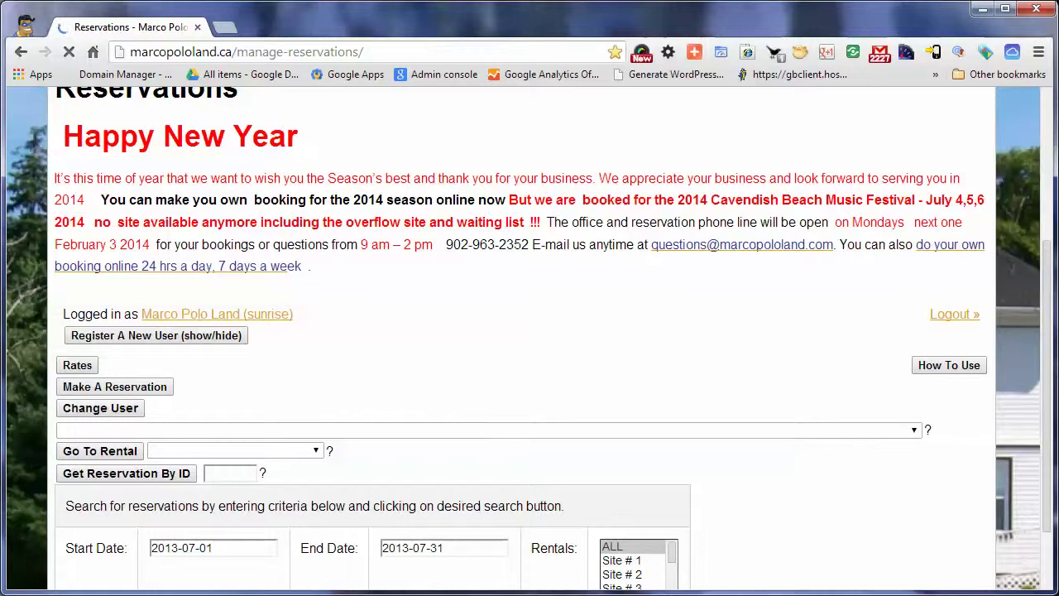
scroll(529, 331, "down", 6)
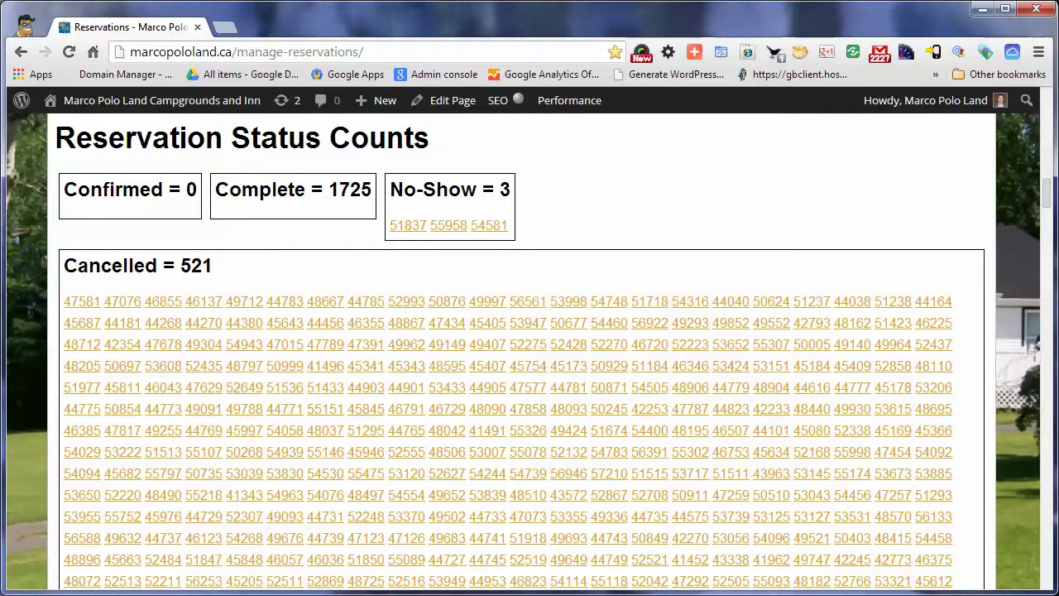
scroll(933, 233, "down", 3)
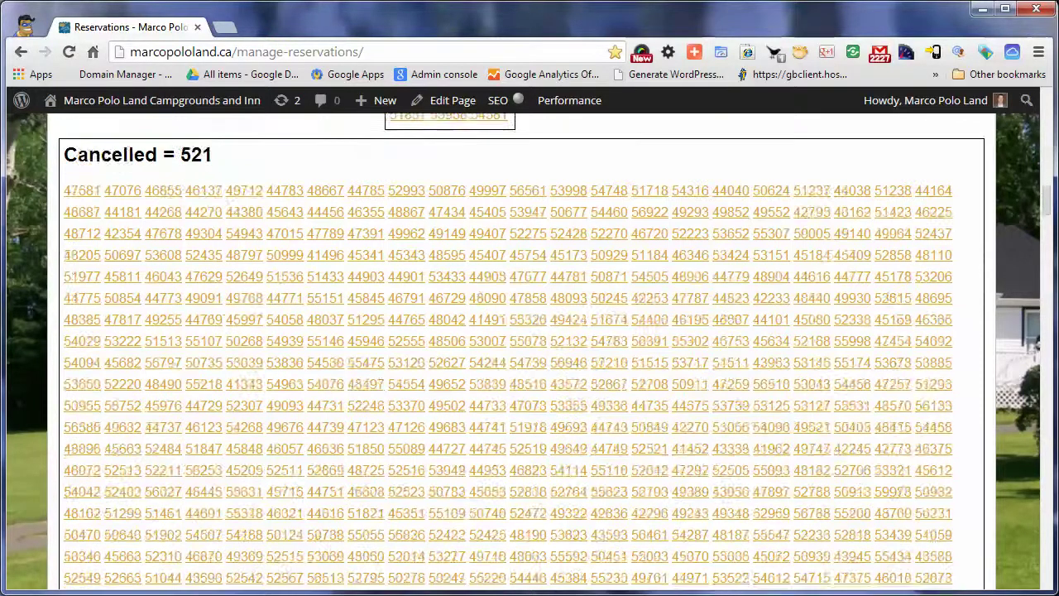
scroll(934, 233, "down", 3)
scroll(933, 233, "up", 3)
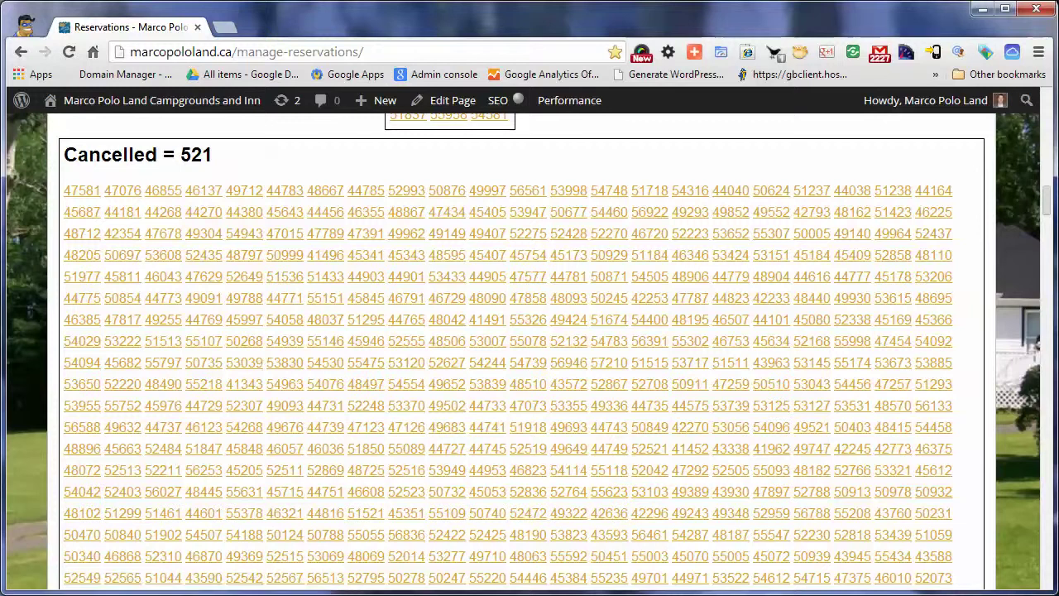
scroll(933, 451, "down", 3)
scroll(933, 451, "up", 3)
scroll(933, 451, "down", 3)
scroll(933, 227, "down", 10)
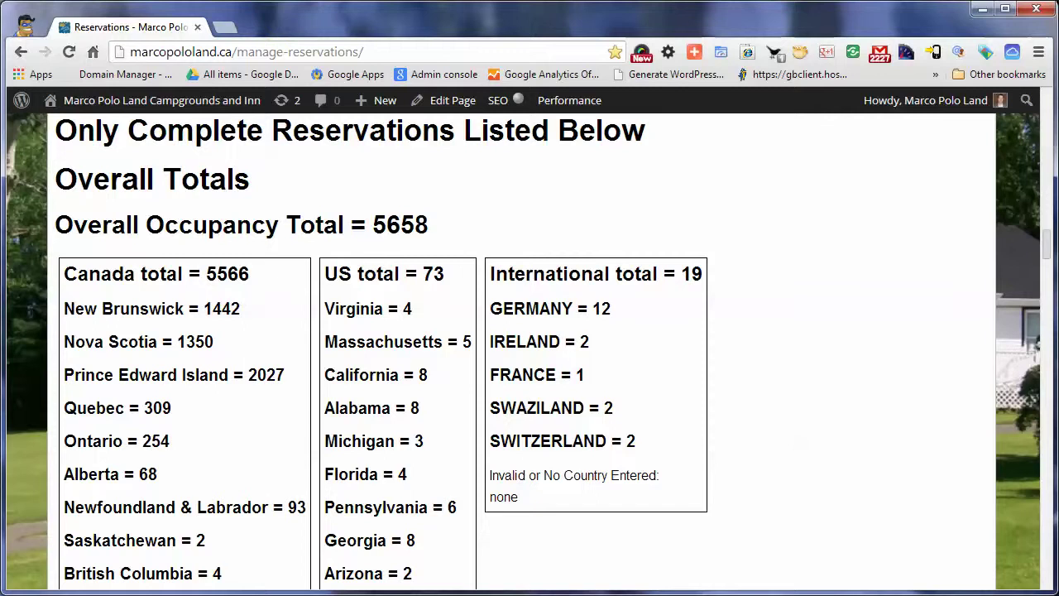
scroll(529, 355, "down", 3)
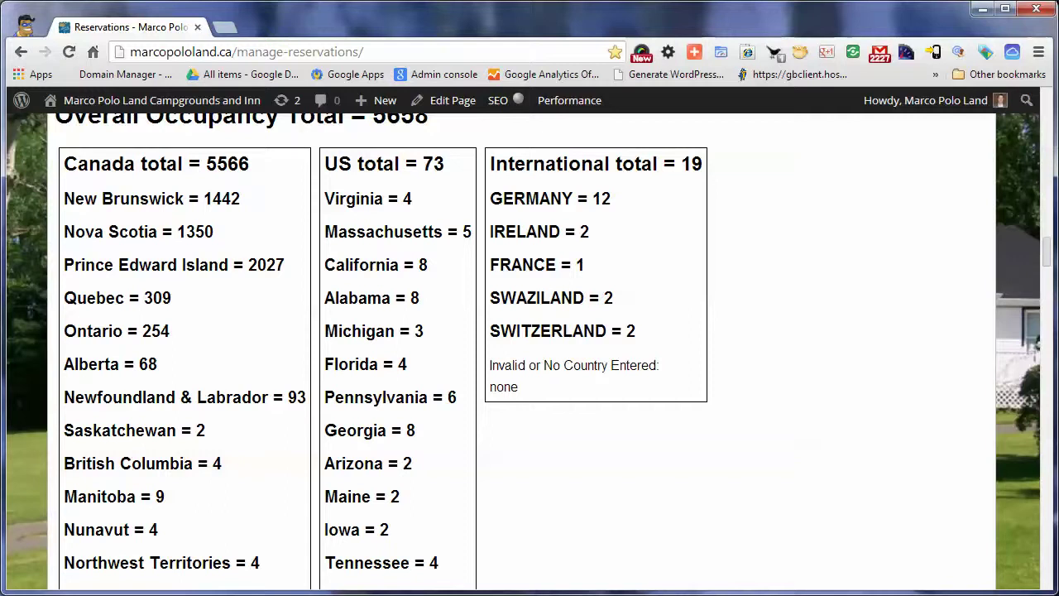
scroll(529, 347, "down", 8)
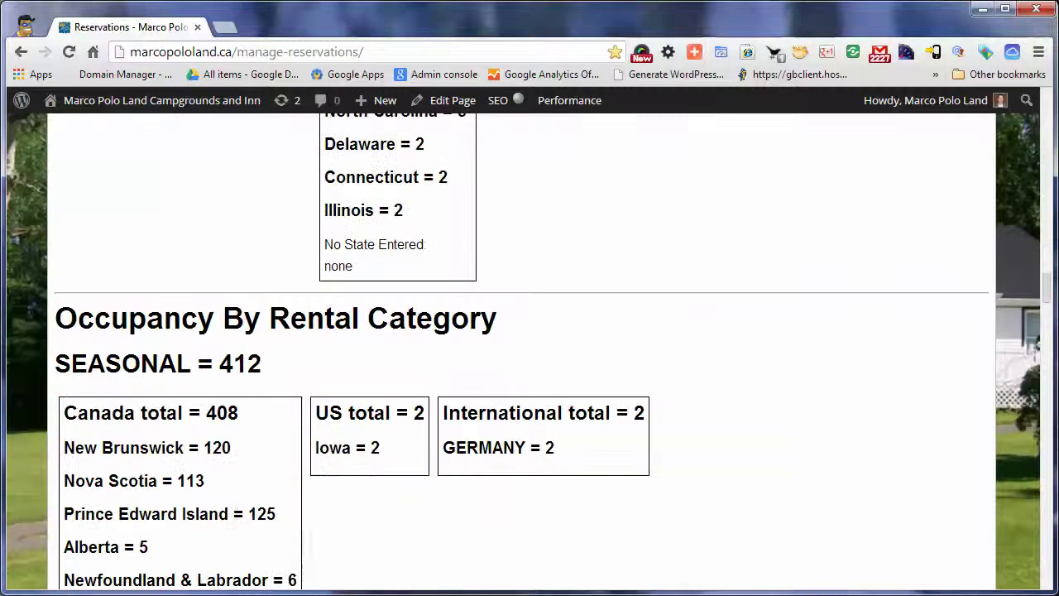
scroll(529, 347, "down", 1)
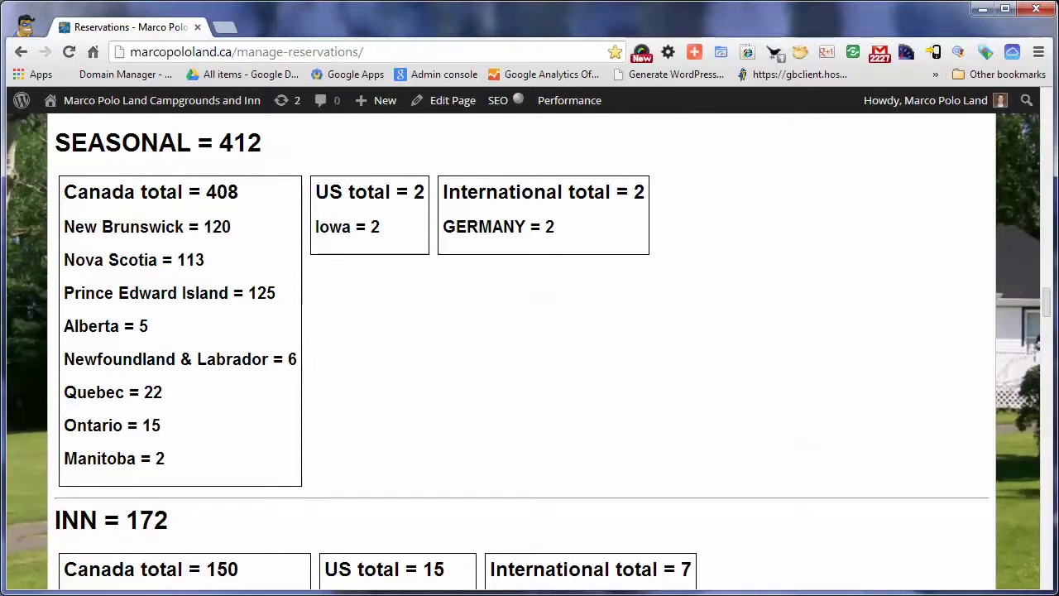
scroll(529, 348, "down", 4)
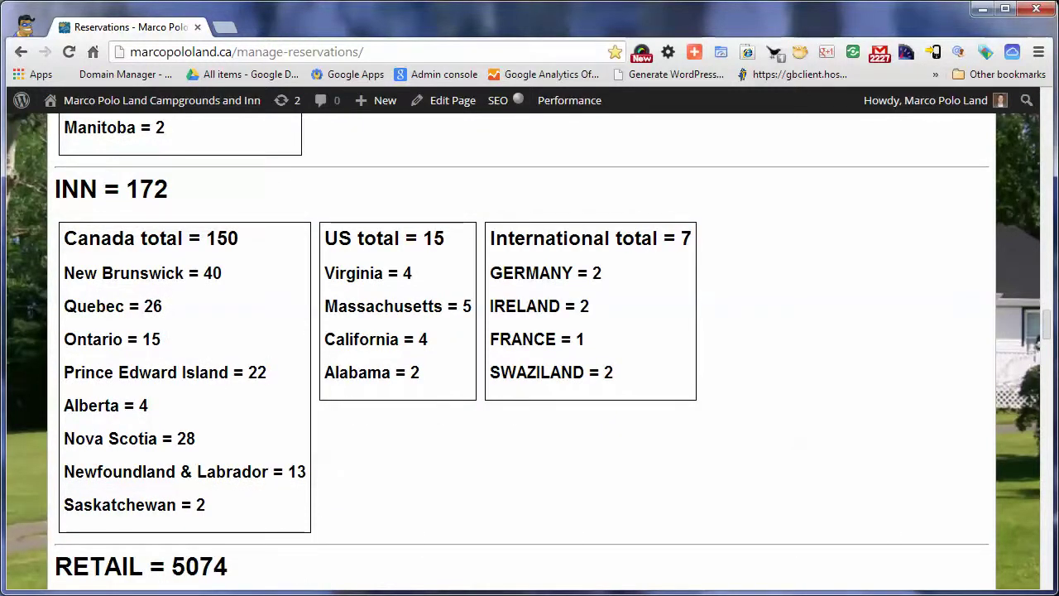
scroll(530, 347, "down", 1)
scroll(530, 347, "up", 1)
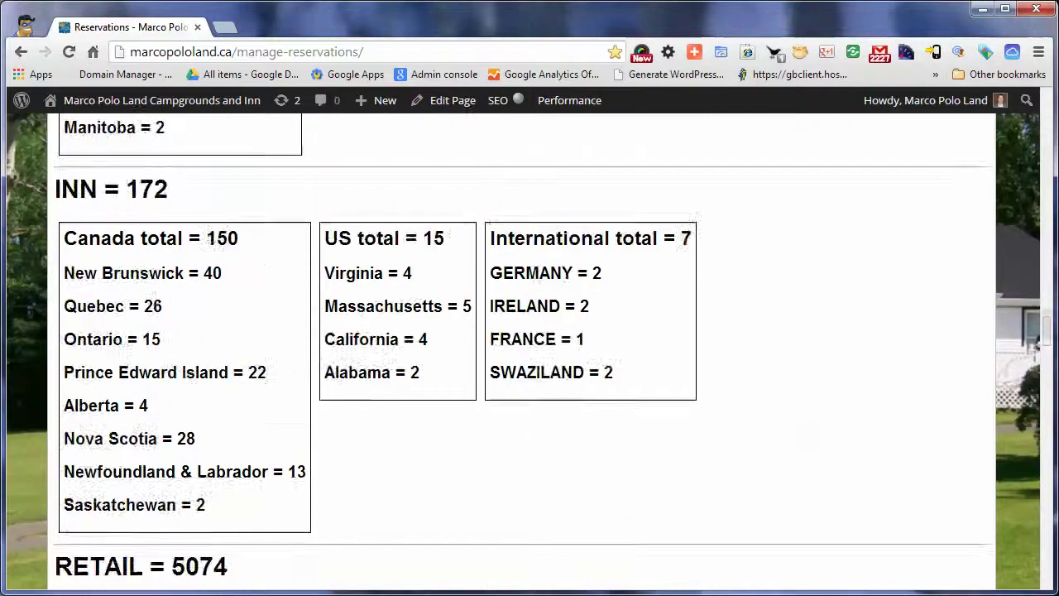
scroll(529, 347, "down", 4)
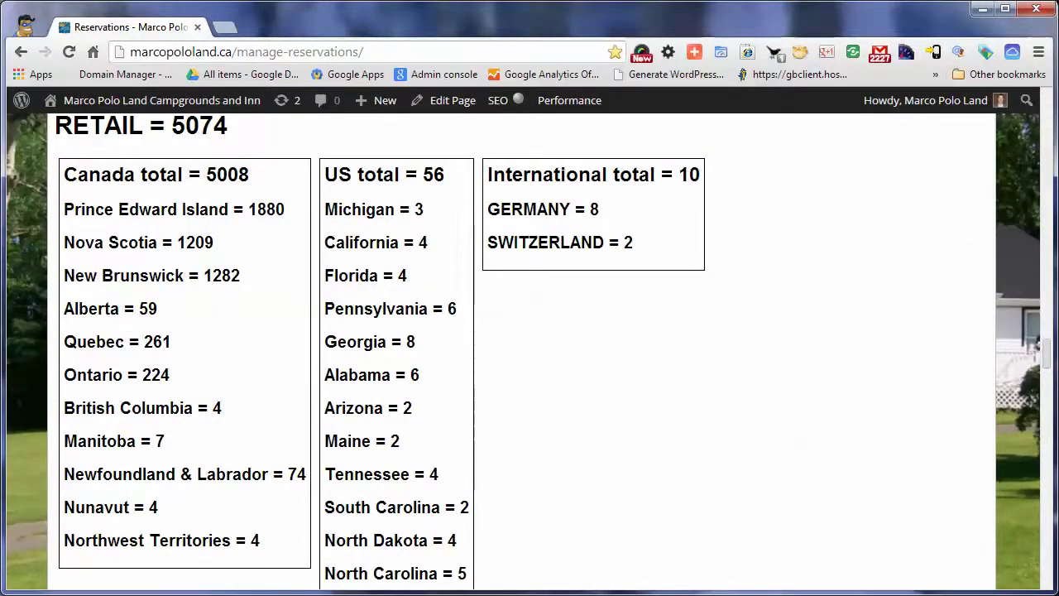
scroll(529, 347, "down", 7)
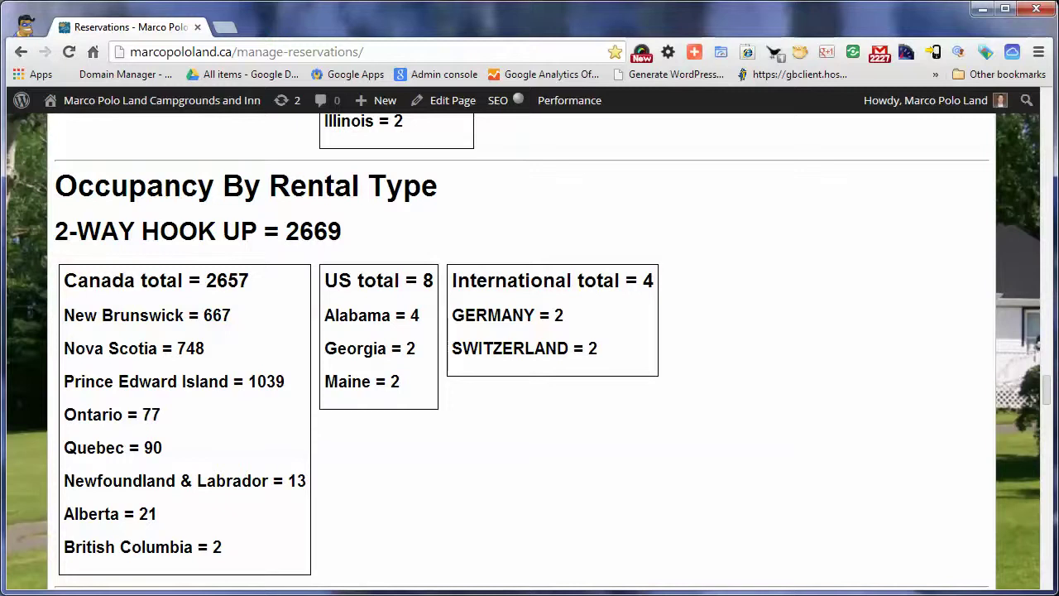
scroll(521, 347, "down", 6)
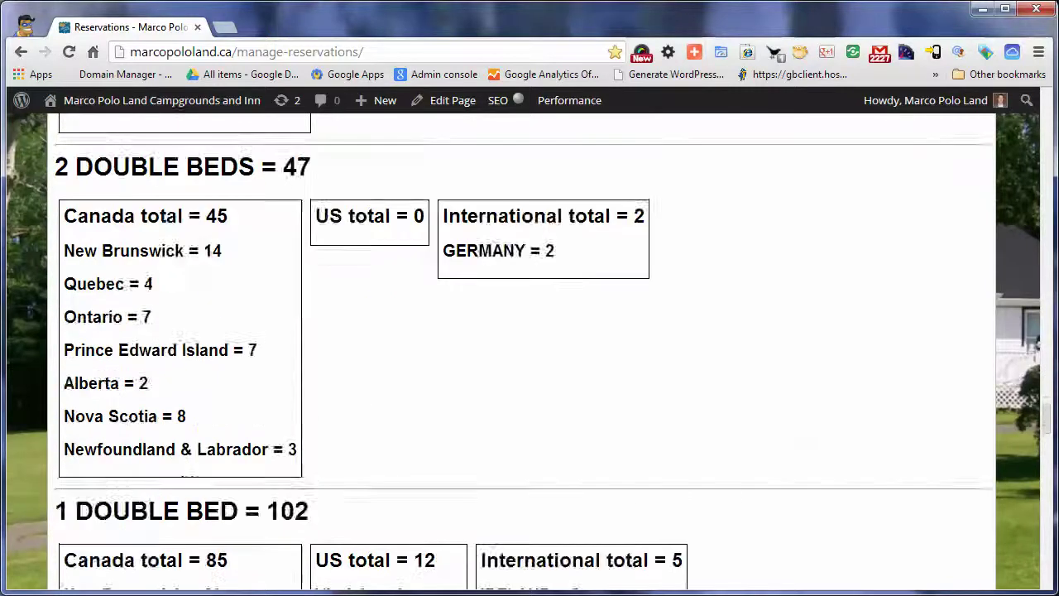
scroll(522, 347, "down", 4)
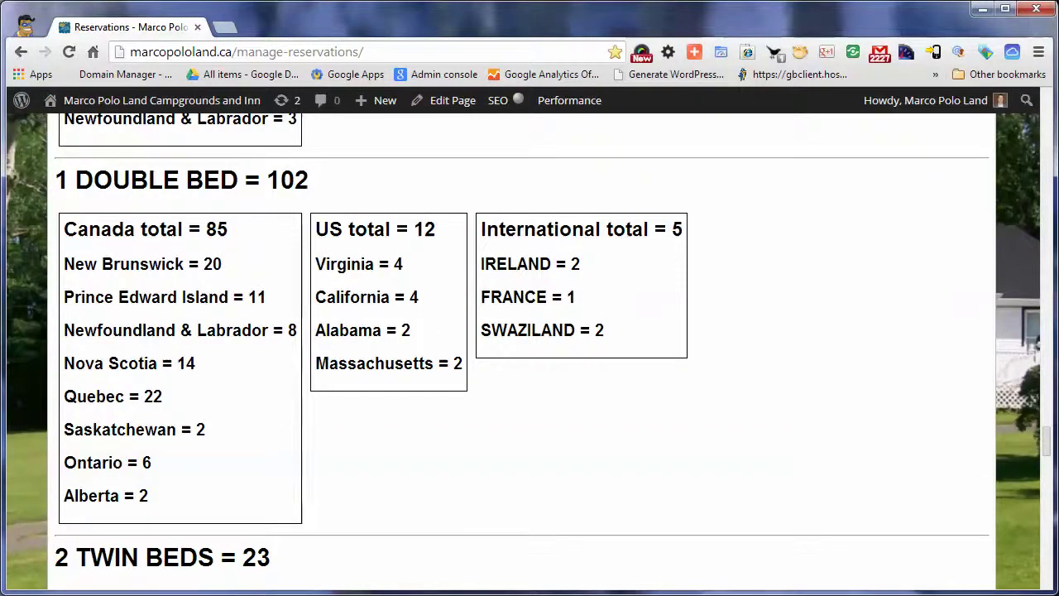
scroll(521, 348, "down", 5)
scroll(521, 347, "down", 1)
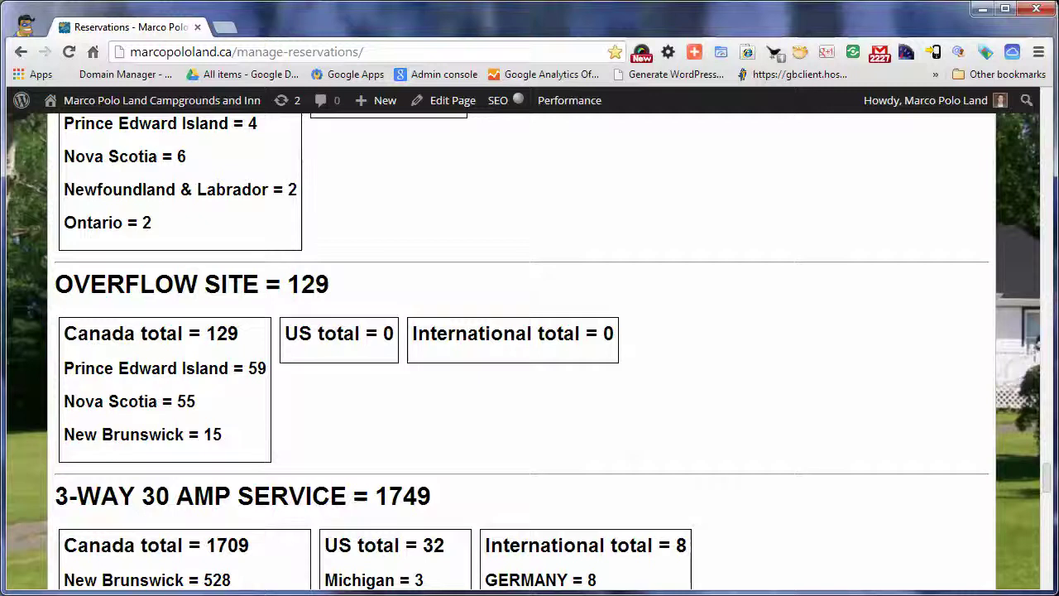
scroll(521, 347, "up", 2)
scroll(529, 351, "down", 1)
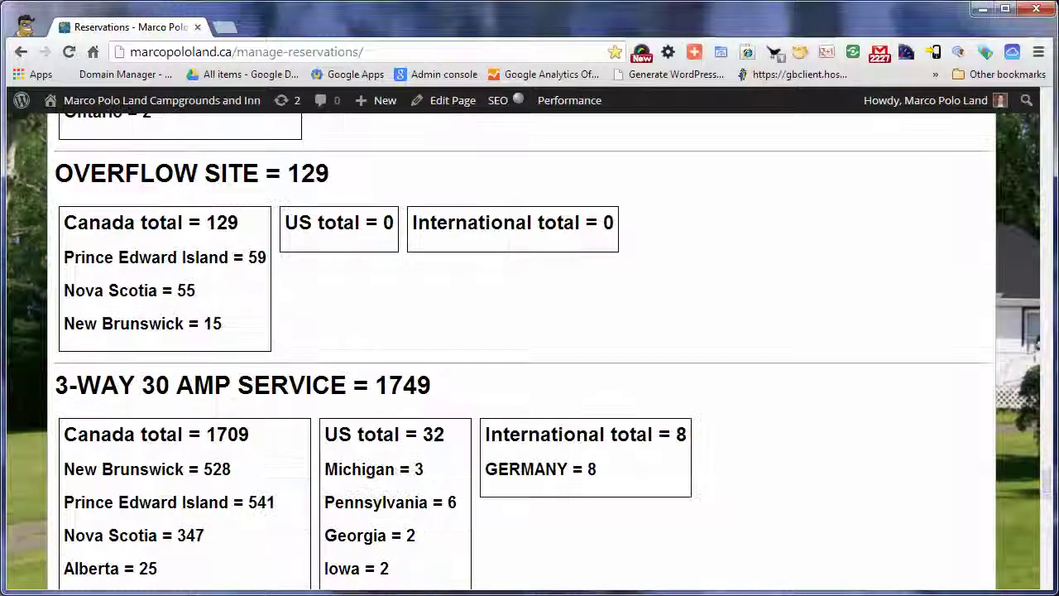
scroll(529, 352, "down", 2)
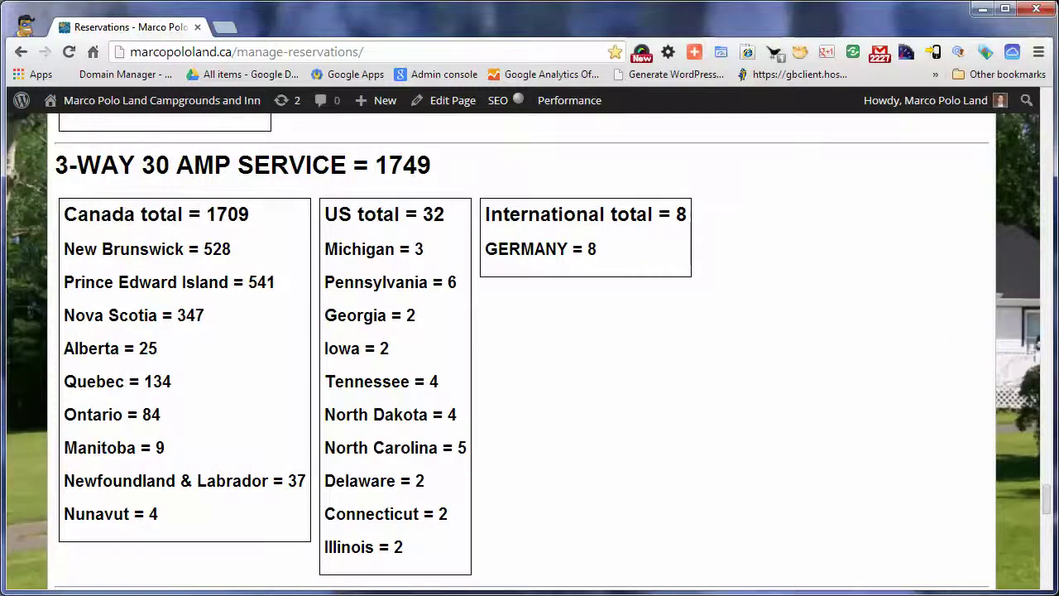
scroll(530, 352, "down", 4)
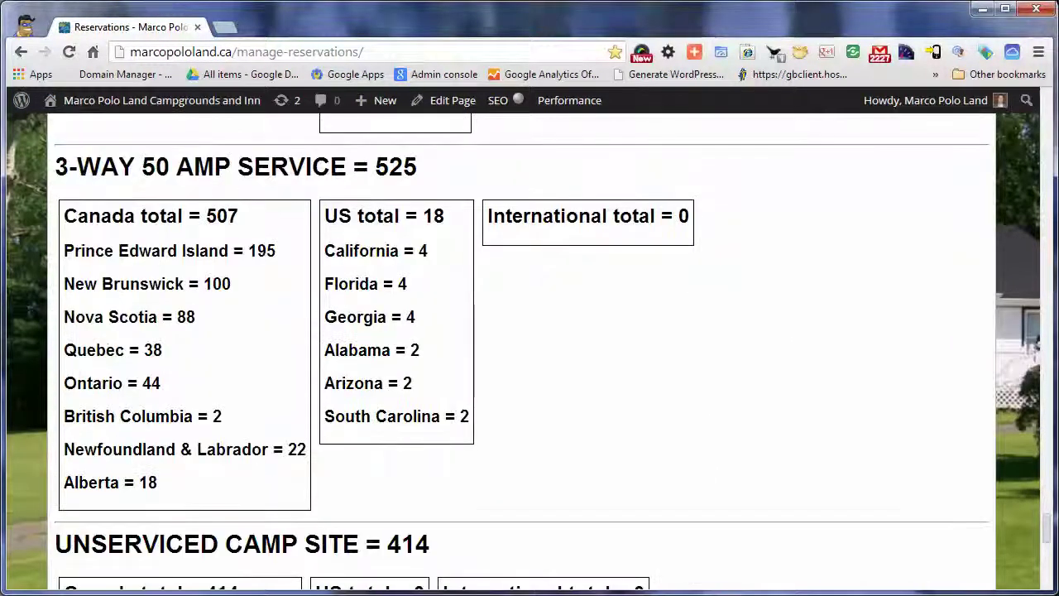
scroll(529, 352, "down", 4)
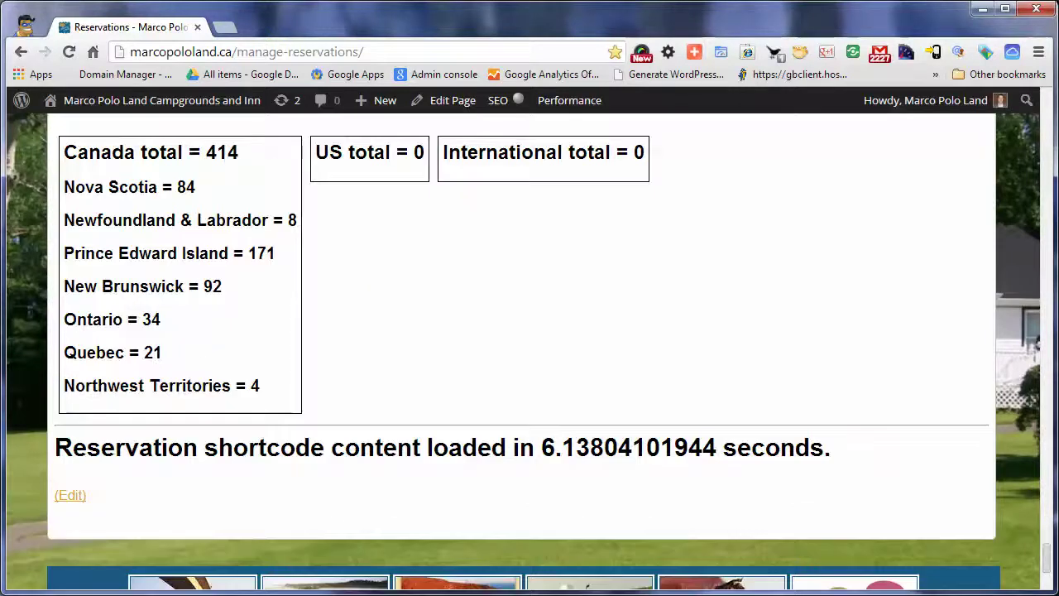
scroll(529, 352, "up", 2)
scroll(529, 352, "down", 3)
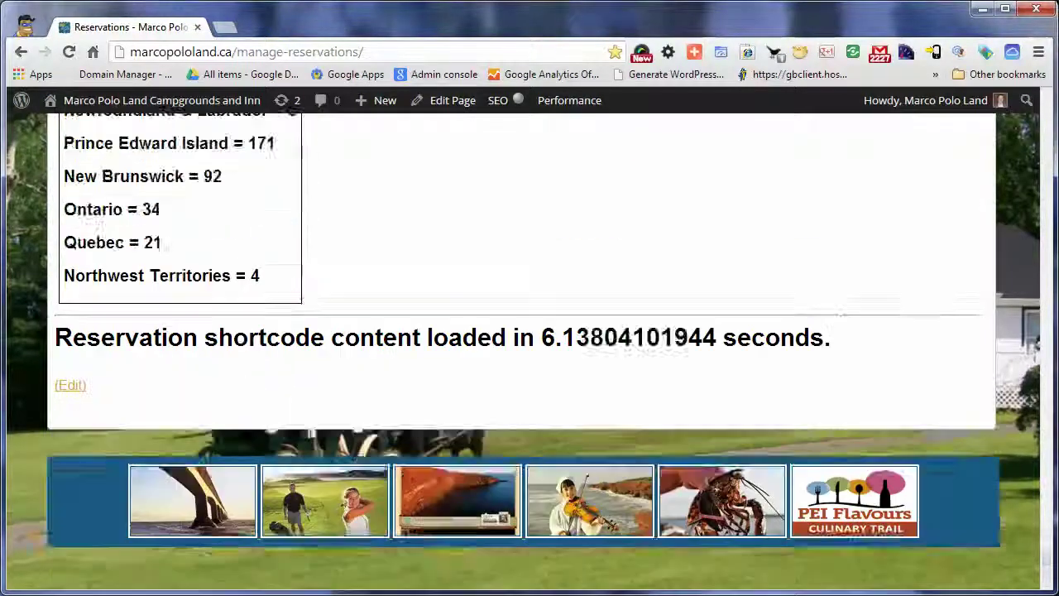
scroll(529, 352, "up", 20)
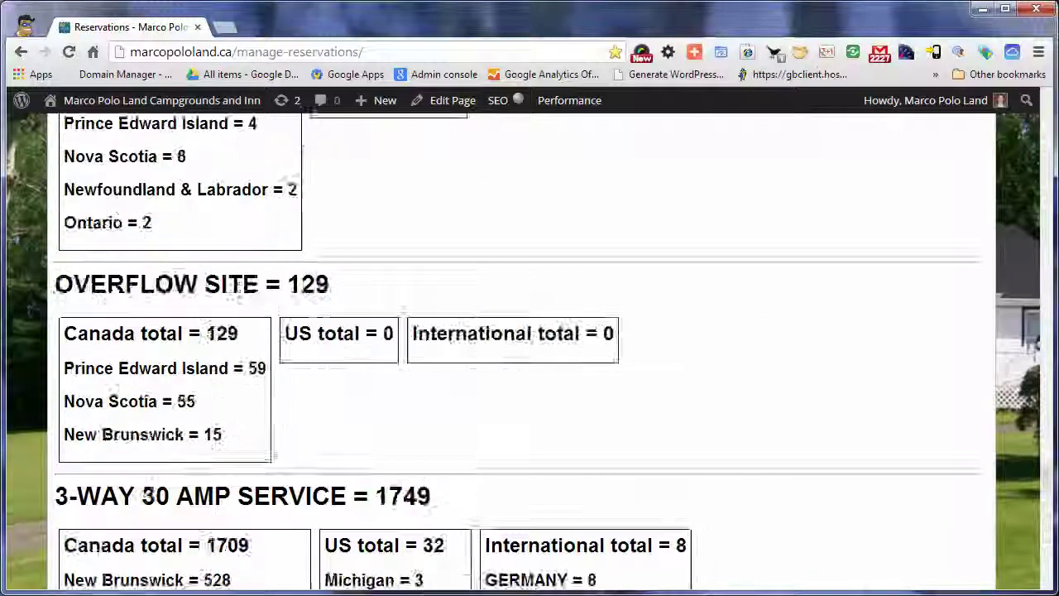
scroll(529, 351, "up", 10)
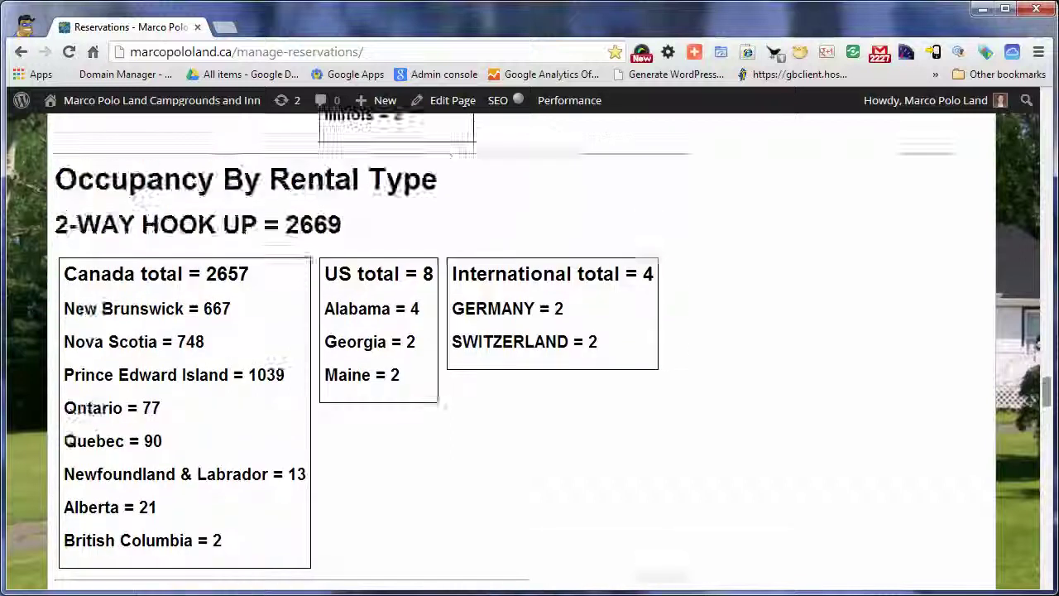
scroll(530, 351, "up", 10)
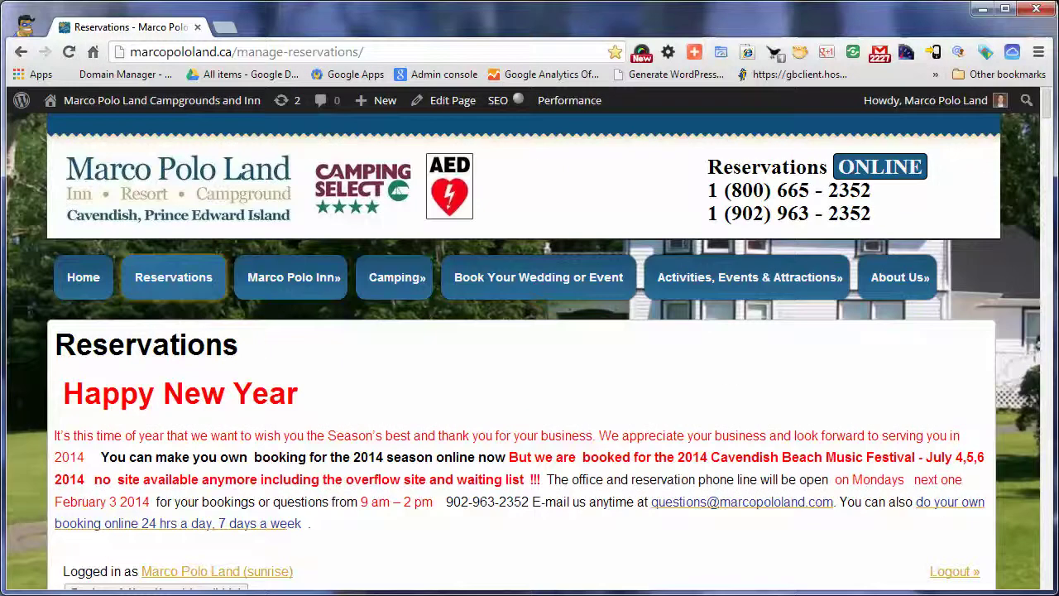